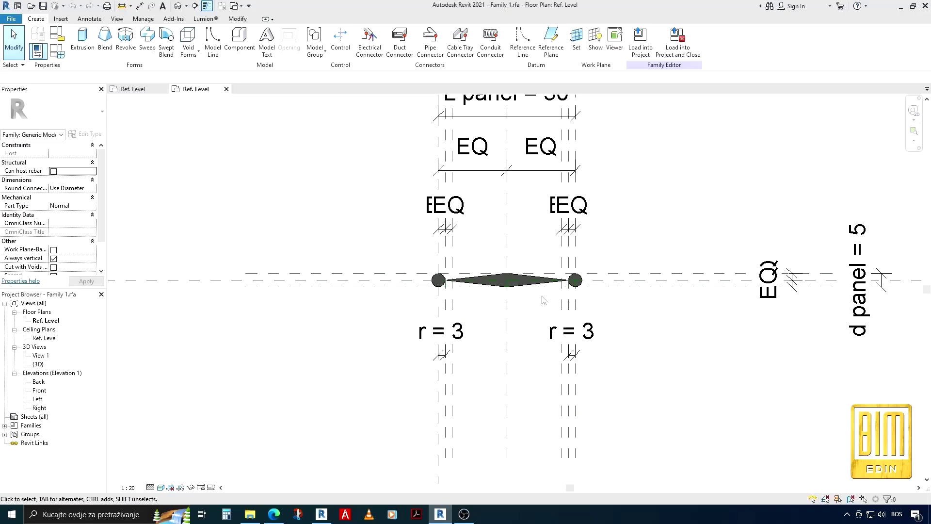
# - Inspect the angled family's panel and reference lines, then return to the Family 1 plan
pyautogui.click(141, 89)
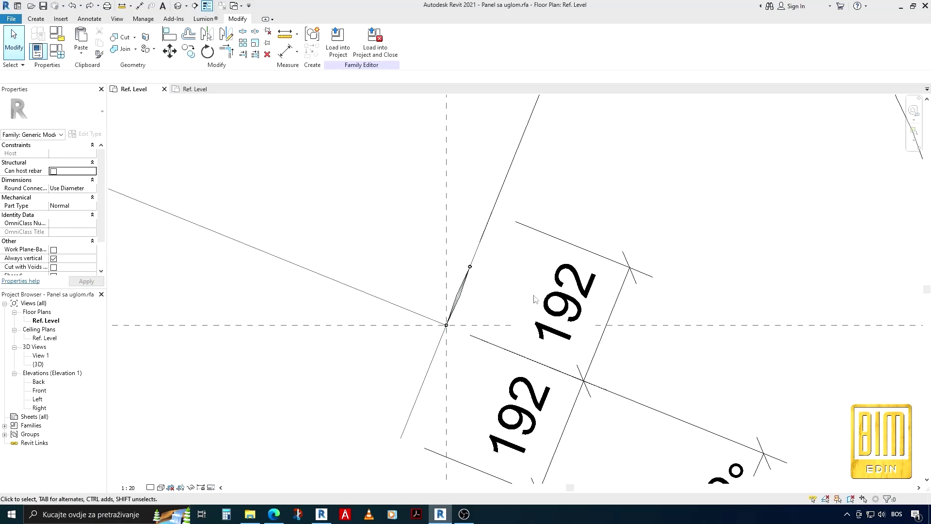
pyautogui.scroll(2, 502, 301)
pyautogui.scroll(1, 456, 296)
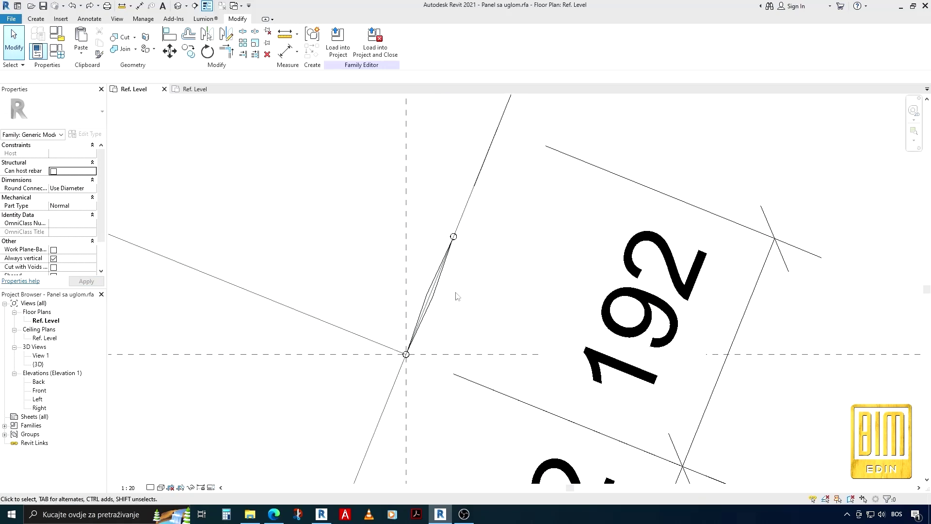
pyautogui.click(439, 292)
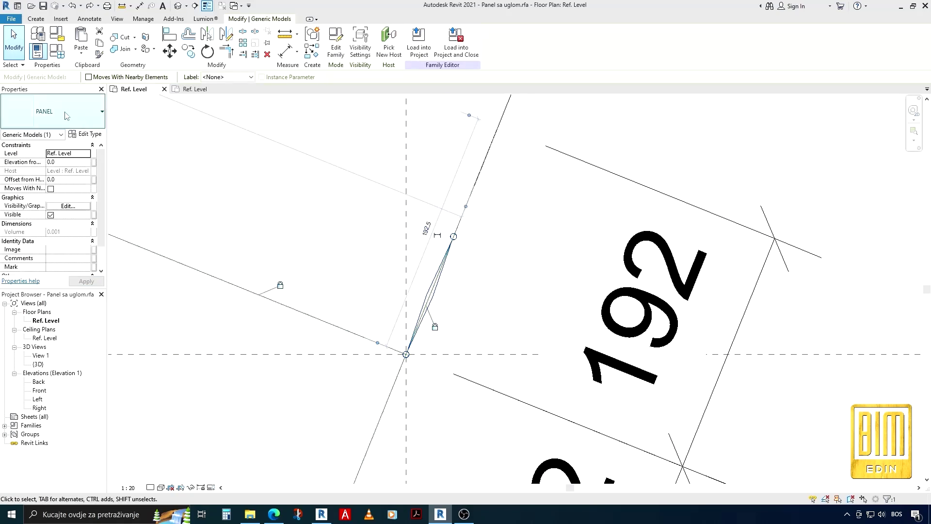
pyautogui.scroll(-2, 429, 307)
pyautogui.scroll(-3, 428, 306)
pyautogui.click(578, 229)
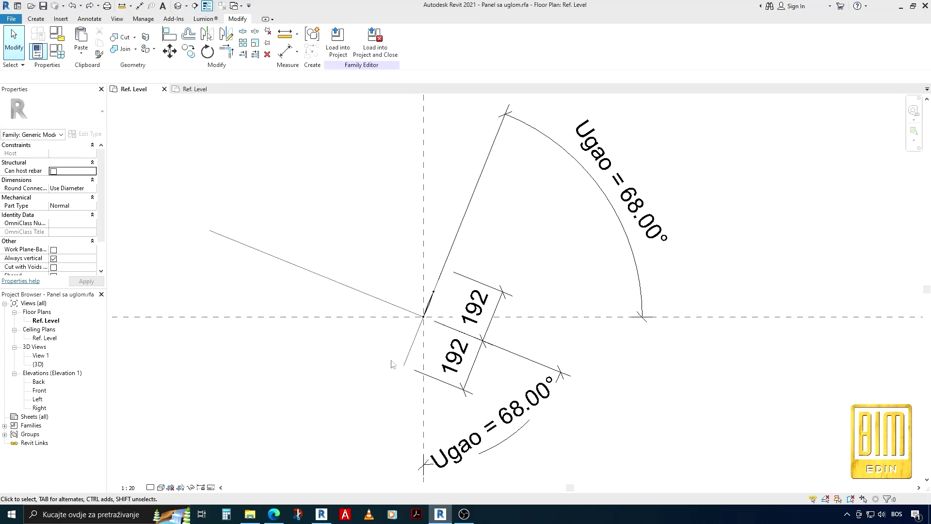
pyautogui.click(361, 293)
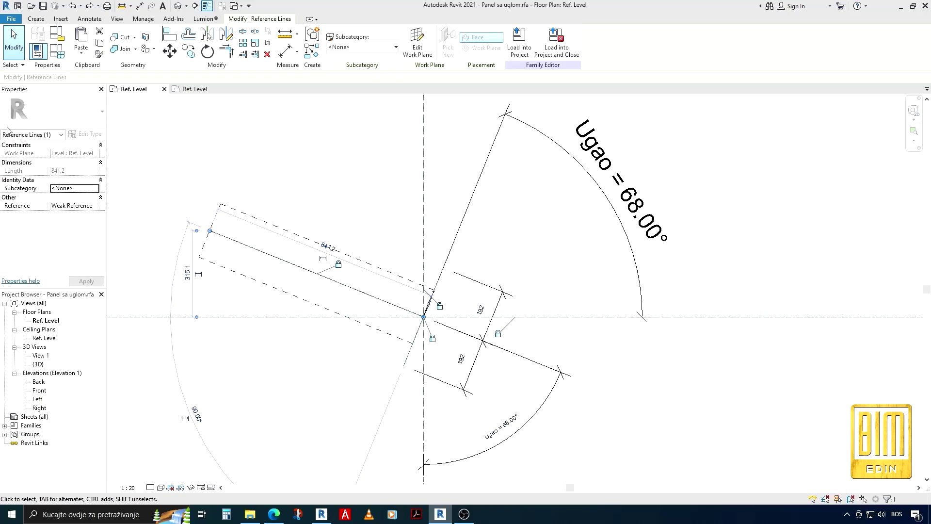
pyautogui.click(438, 281)
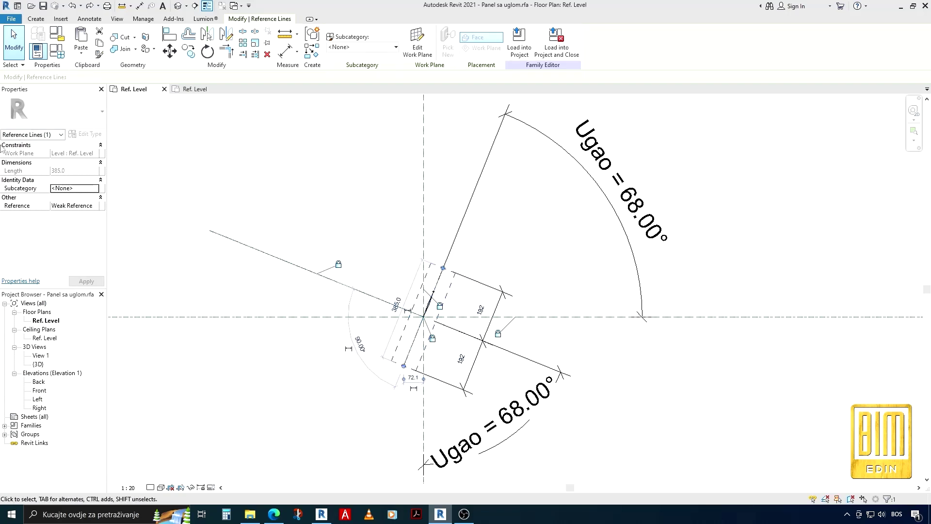
pyautogui.press('Escape')
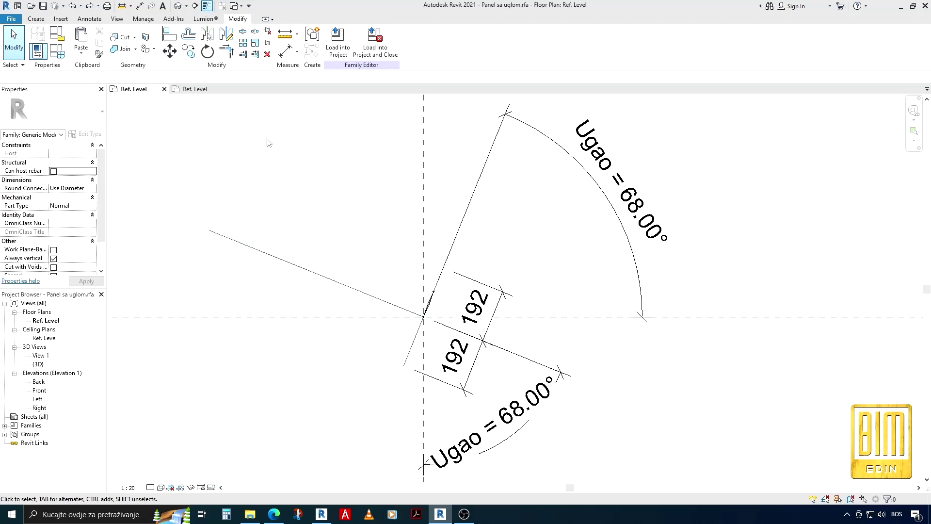
pyautogui.click(194, 88)
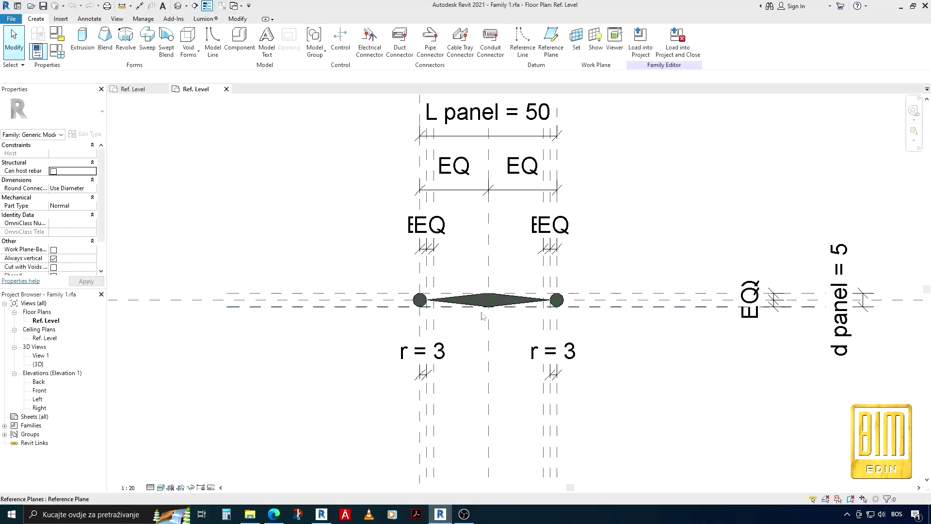
pyautogui.scroll(-1, 479, 324)
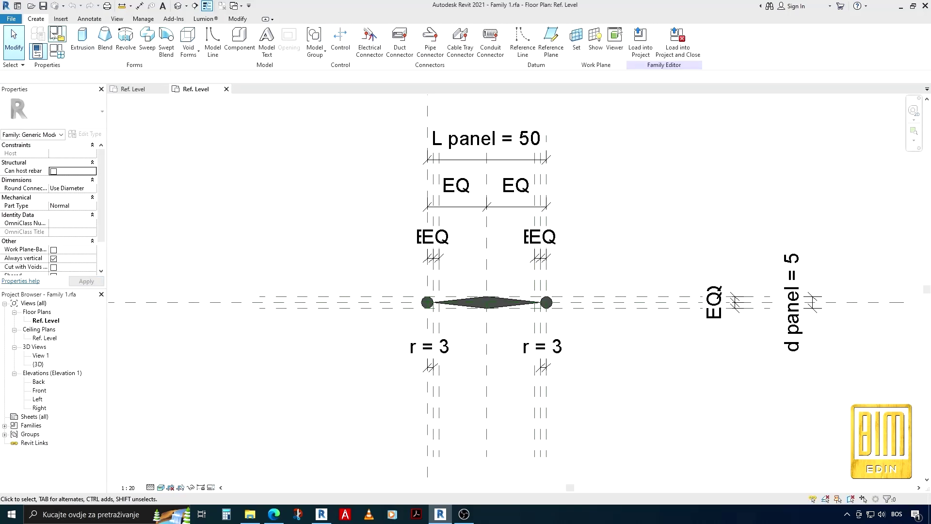
# - Save a copy of the family as Panel.rfa in the ACCORDION DOOR folder
pyautogui.click(12, 20)
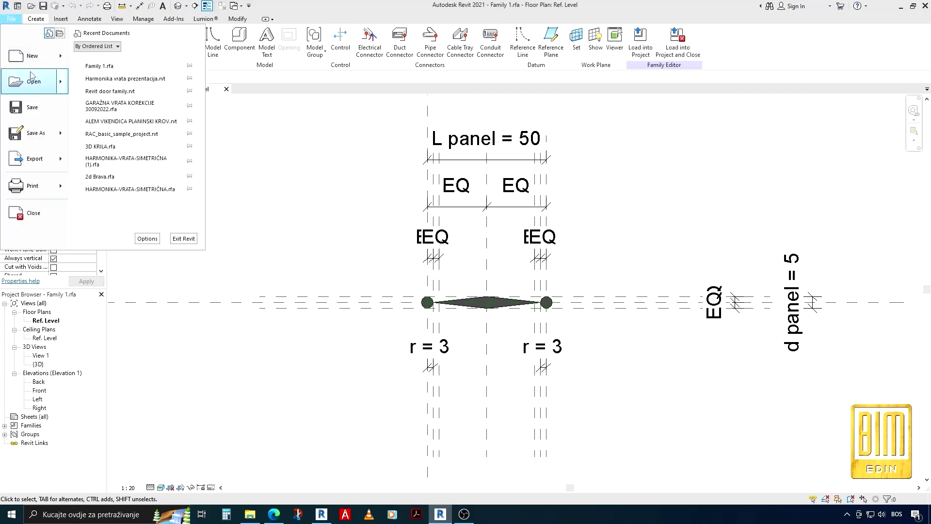
pyautogui.moveTo(34, 133)
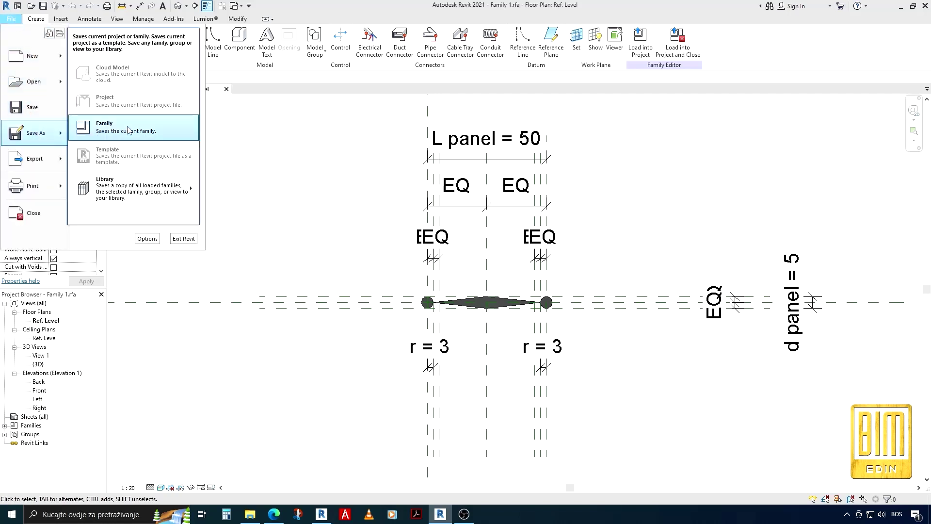
pyautogui.click(203, 154)
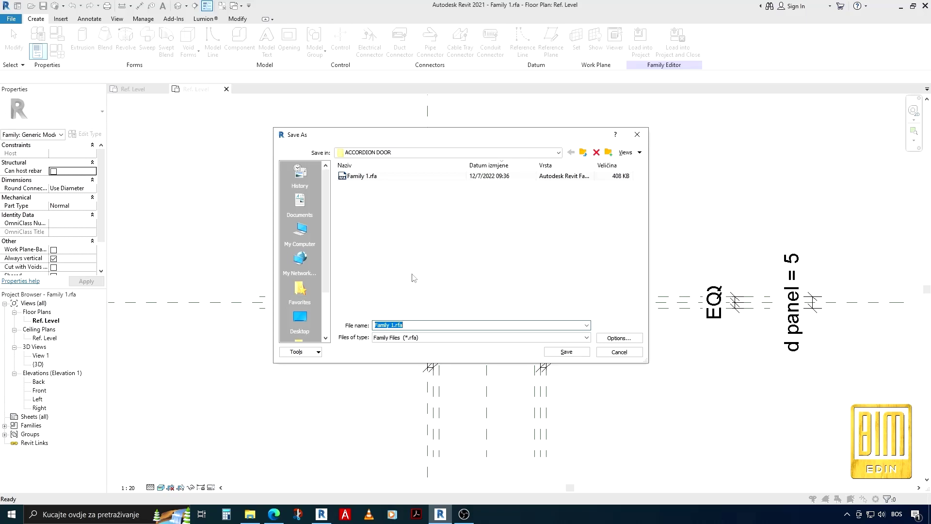
pyautogui.click(396, 325)
pyautogui.click(566, 352)
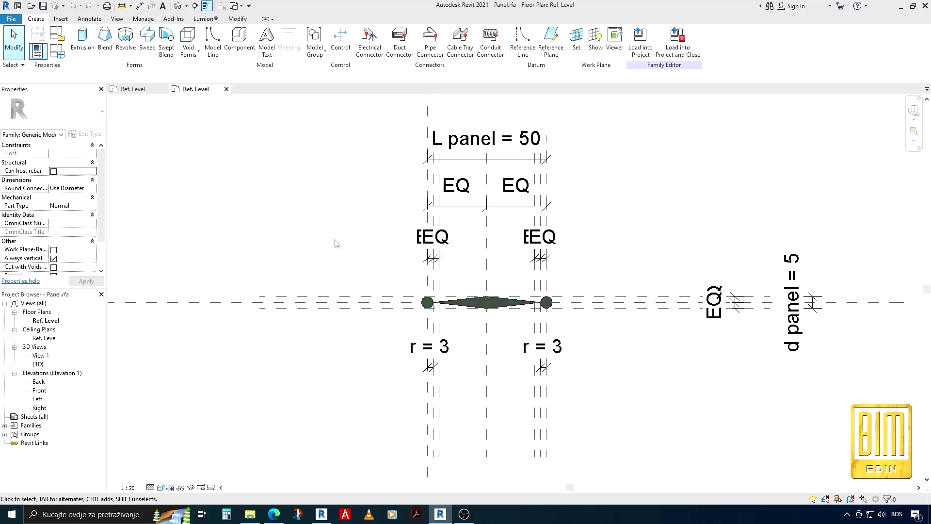
# - Create a new family from the English Metric Generic Model.rft template
pyautogui.click(141, 90)
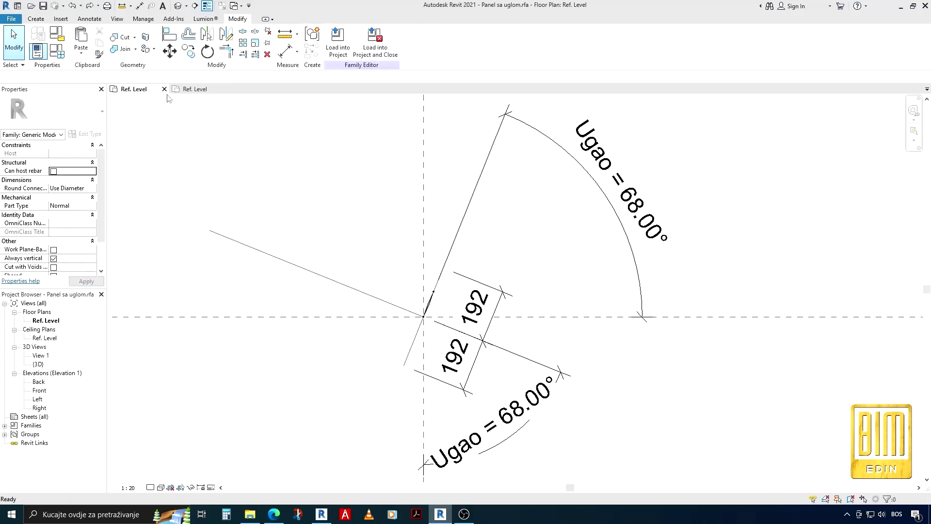
pyautogui.click(193, 89)
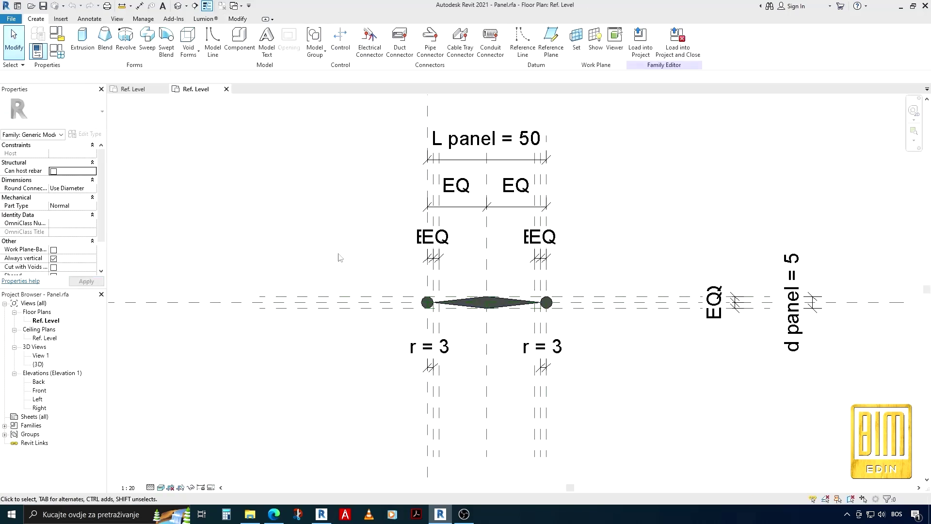
pyautogui.click(11, 19)
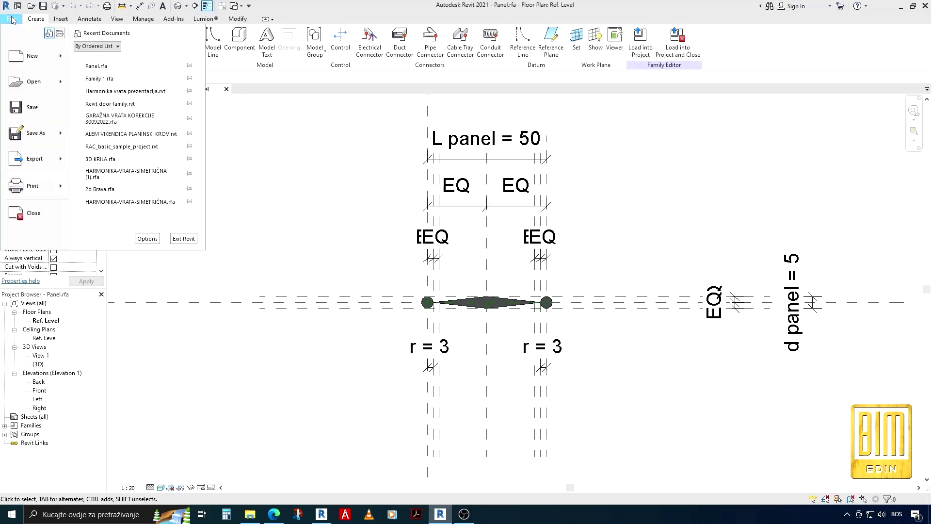
pyautogui.click(97, 92)
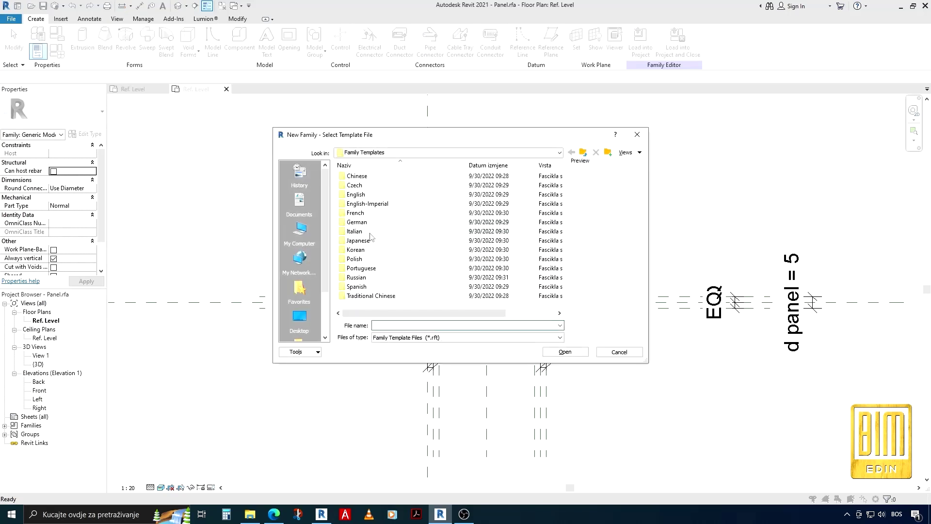
pyautogui.doubleClick(363, 194)
pyautogui.scroll(-4, 382, 224)
pyautogui.scroll(-3, 403, 262)
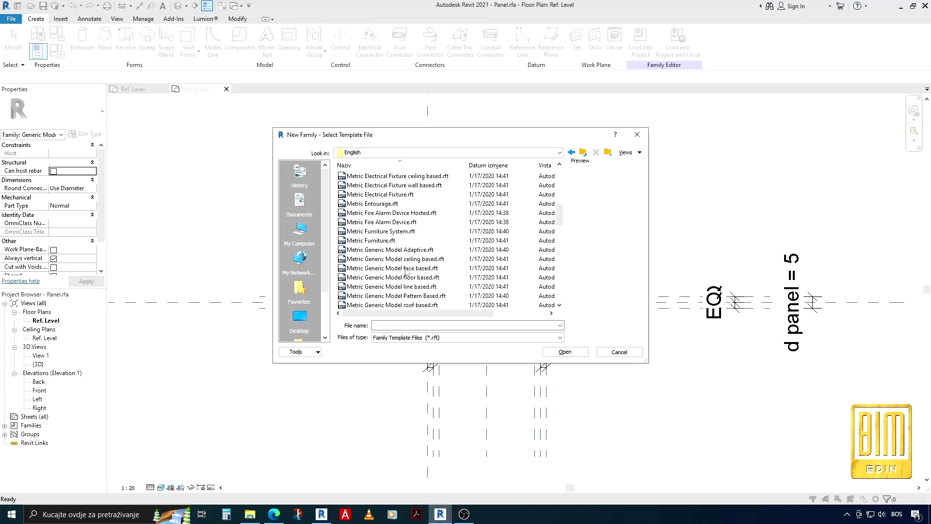
pyautogui.scroll(-4, 406, 272)
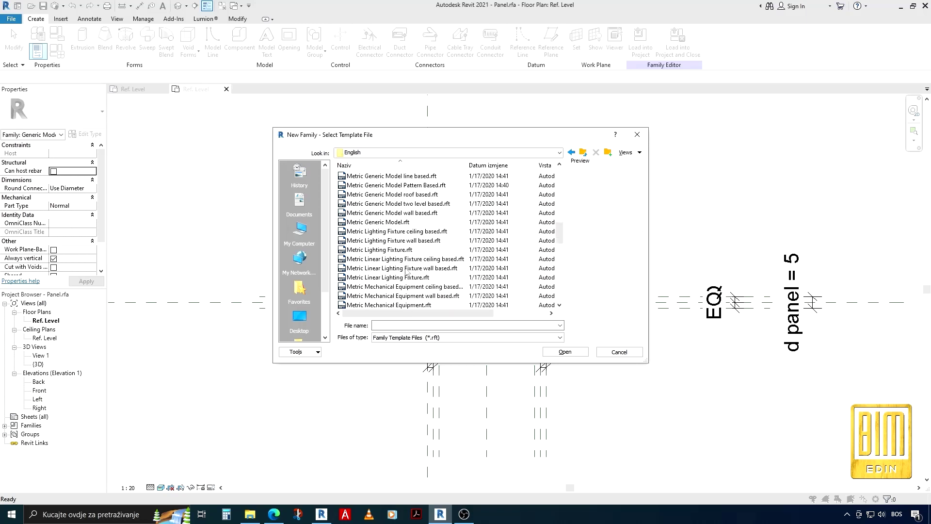
pyautogui.click(371, 222)
pyautogui.click(564, 351)
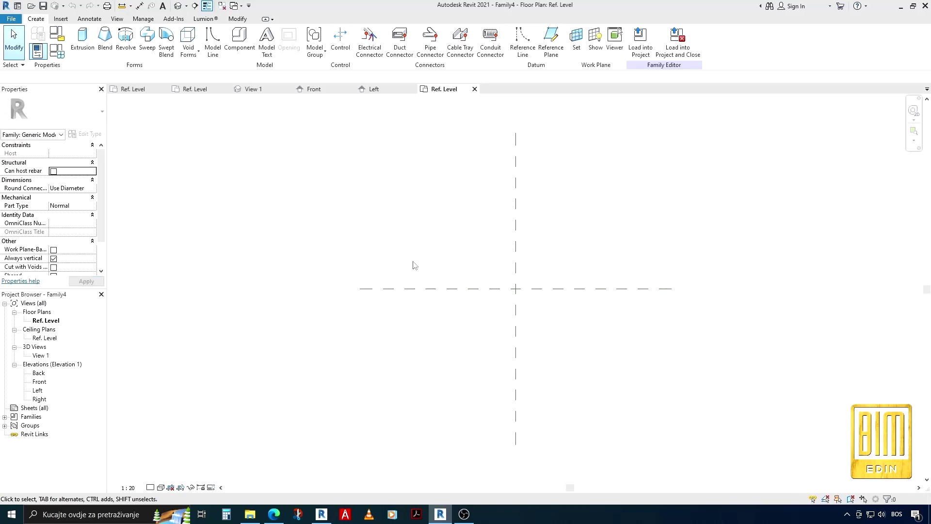
# - Draw a reference line from the centre-plane intersection up-left at 135°
pyautogui.click(523, 39)
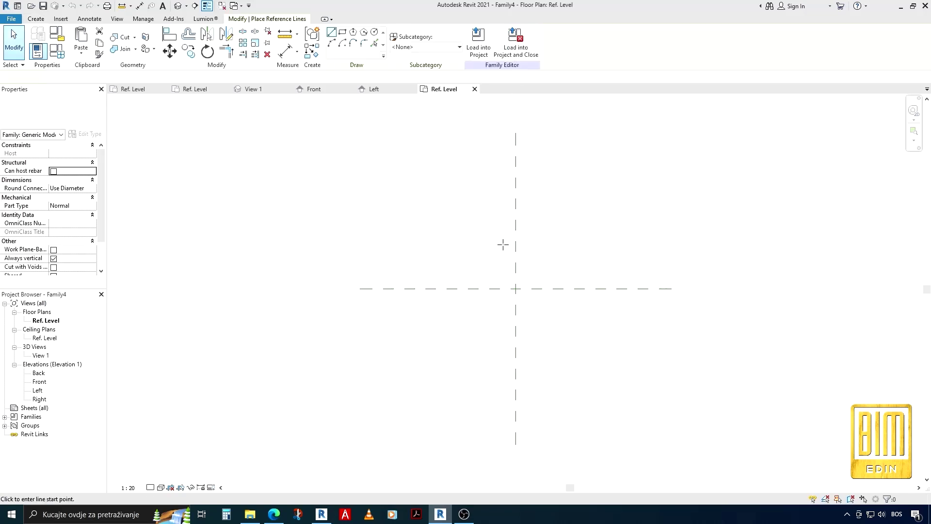
pyautogui.click(518, 289)
pyautogui.scroll(-5, 540, 264)
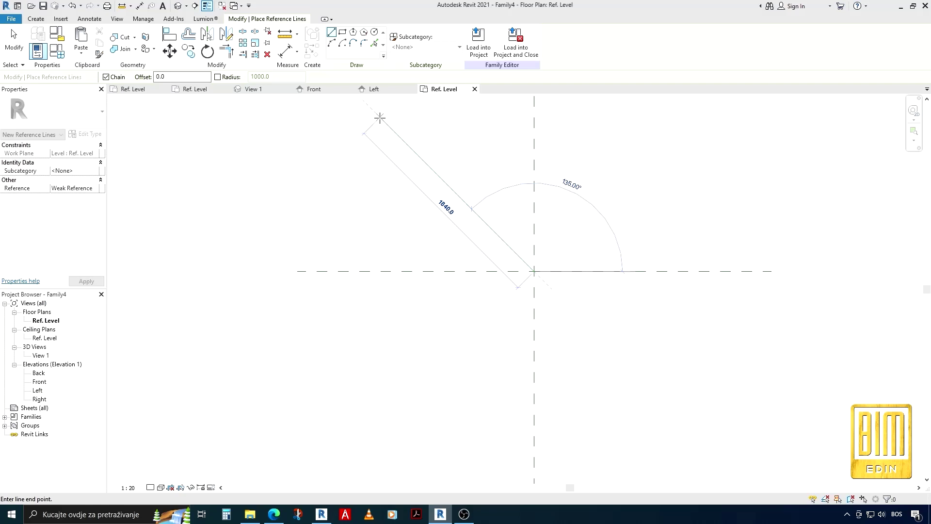
pyautogui.click(381, 118)
pyautogui.click(11, 37)
pyautogui.scroll(-4, 343, 206)
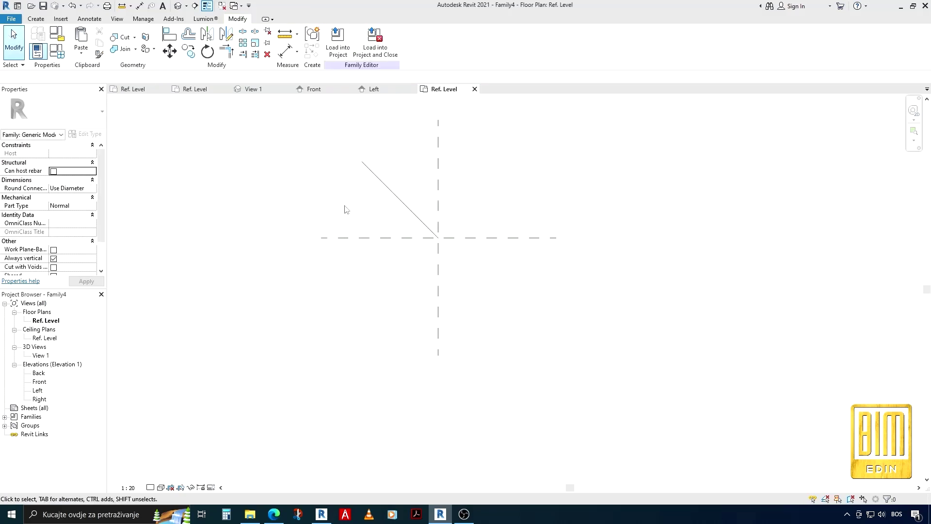
pyautogui.click(402, 202)
pyautogui.press('Escape')
# - Align the diagonal line's end to the vertical and horizontal centre planes
pyautogui.click(170, 34)
pyautogui.scroll(4, 439, 222)
pyautogui.click(439, 223)
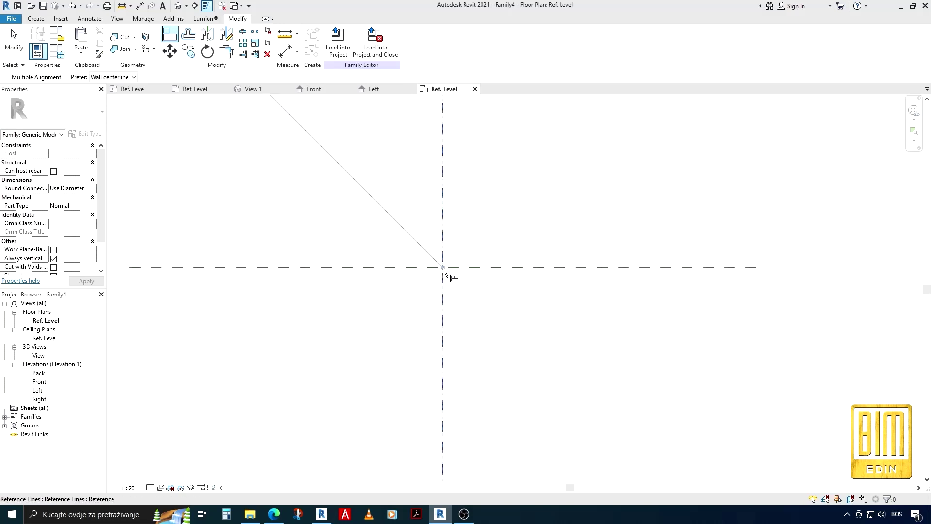
pyautogui.click(444, 270)
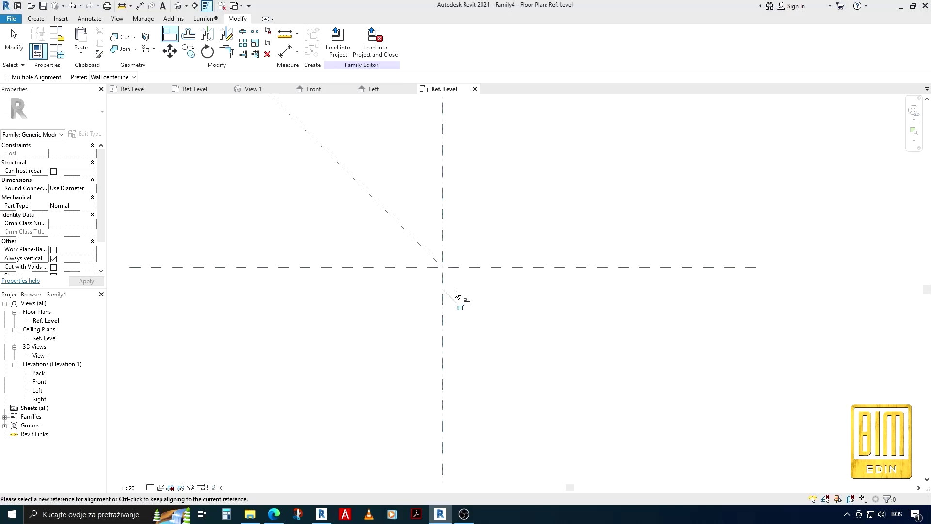
pyautogui.click(474, 267)
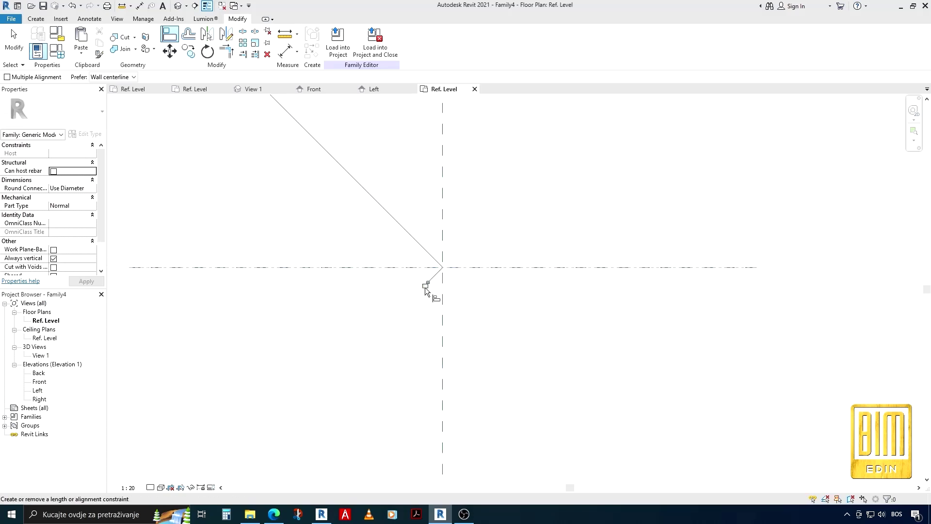
pyautogui.press('Escape')
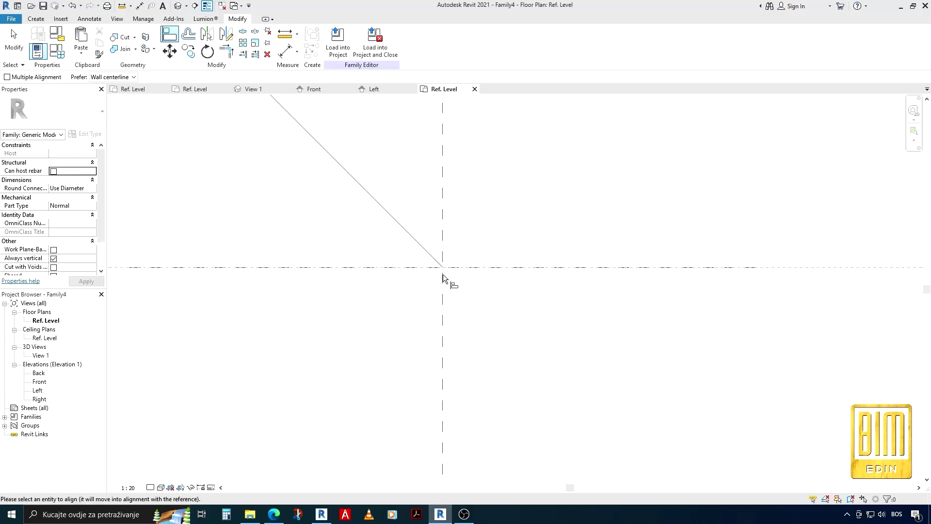
pyautogui.click(13, 49)
pyautogui.scroll(-3, 328, 225)
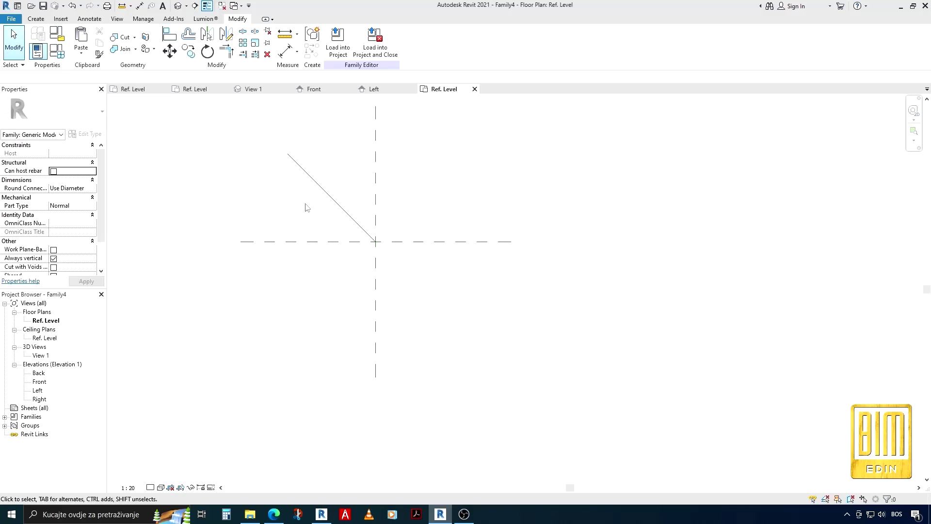
pyautogui.click(36, 18)
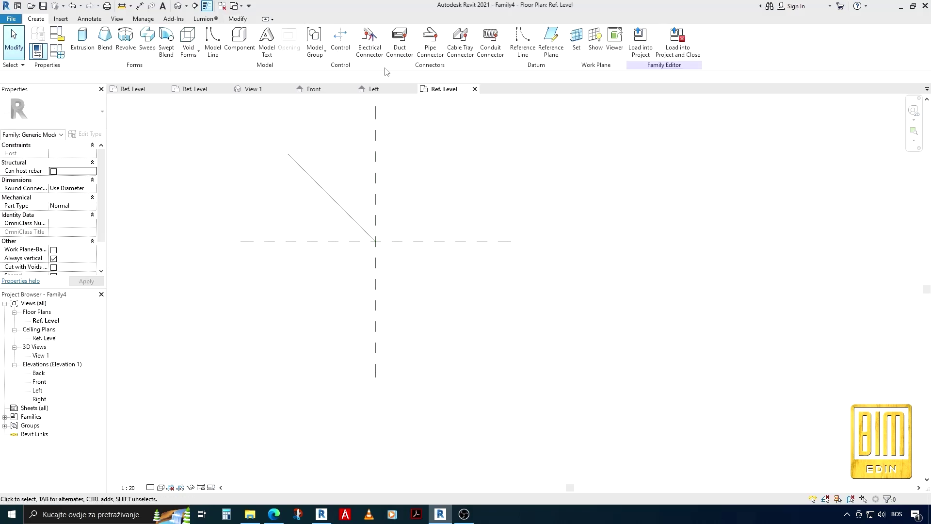
# - Draw a second reference line from the planes' intersection at 45°
pyautogui.click(516, 61)
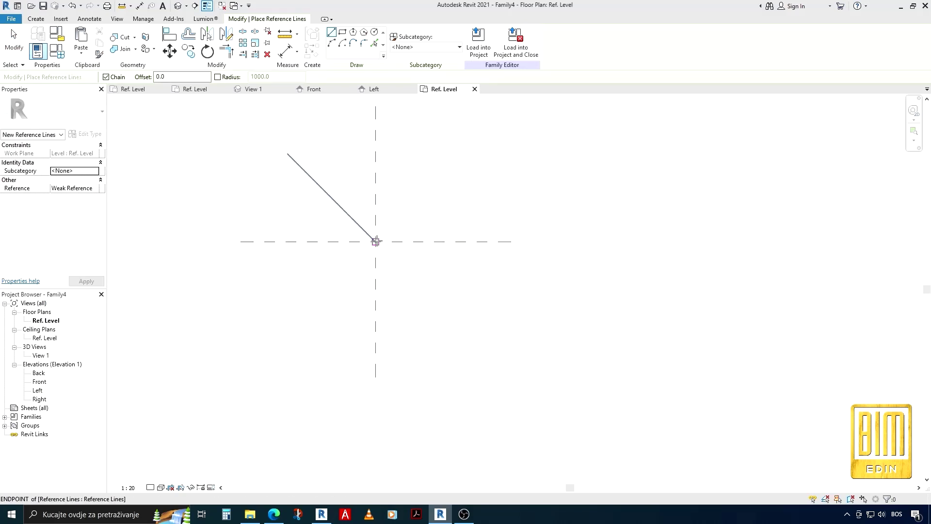
pyautogui.click(376, 241)
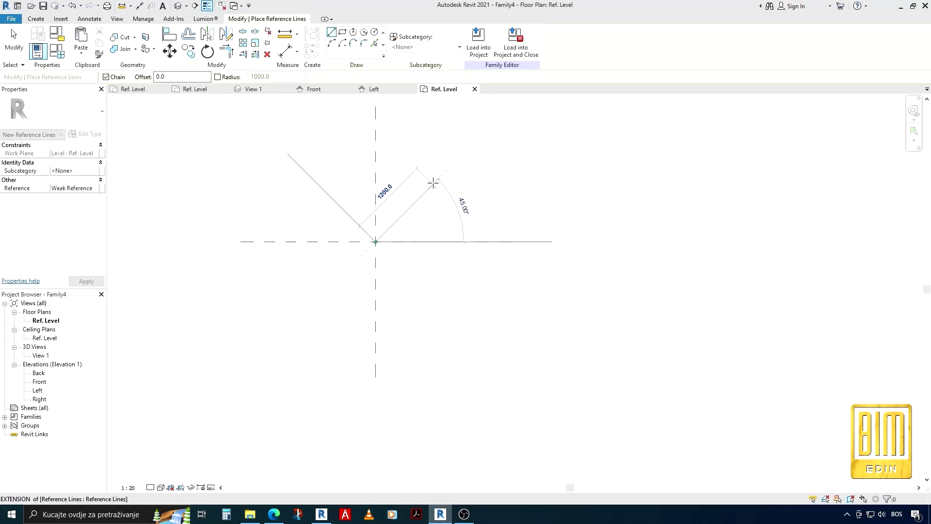
pyautogui.click(455, 160)
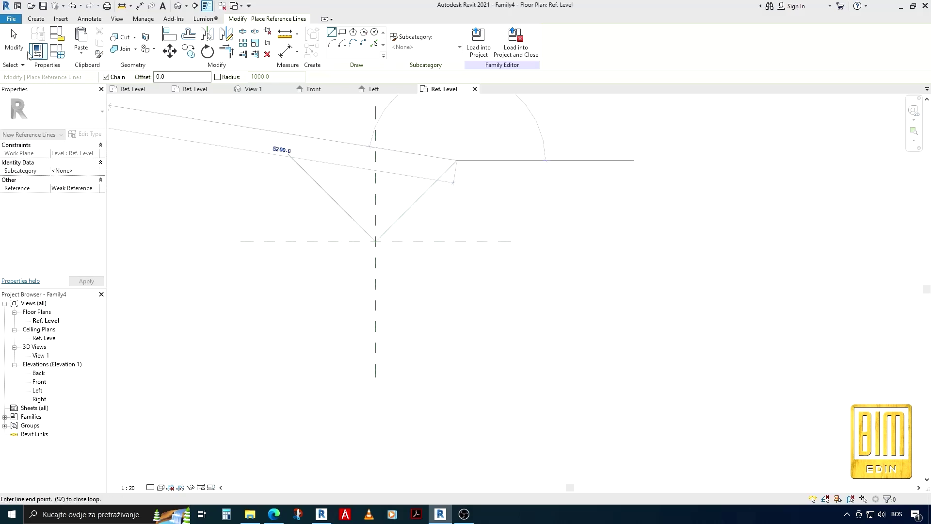
pyautogui.click(15, 44)
pyautogui.click(422, 182)
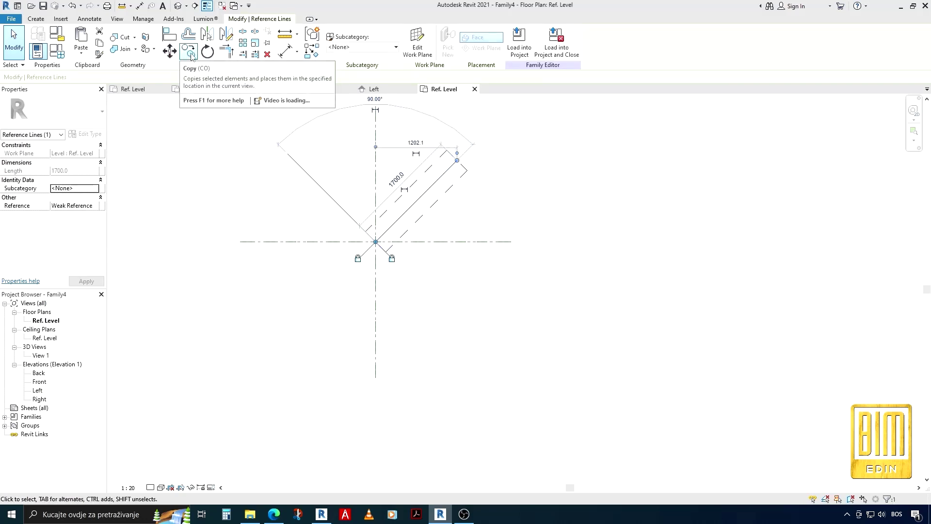
# - Copy the 45° reference line to its end, delete the copy, and reselect the diagonal
pyautogui.click(189, 51)
pyautogui.click(416, 201)
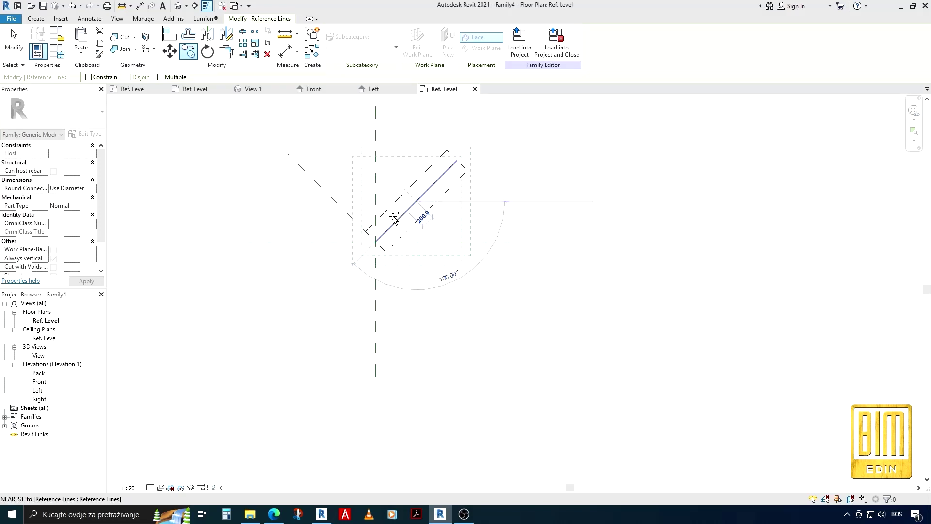
pyautogui.click(375, 242)
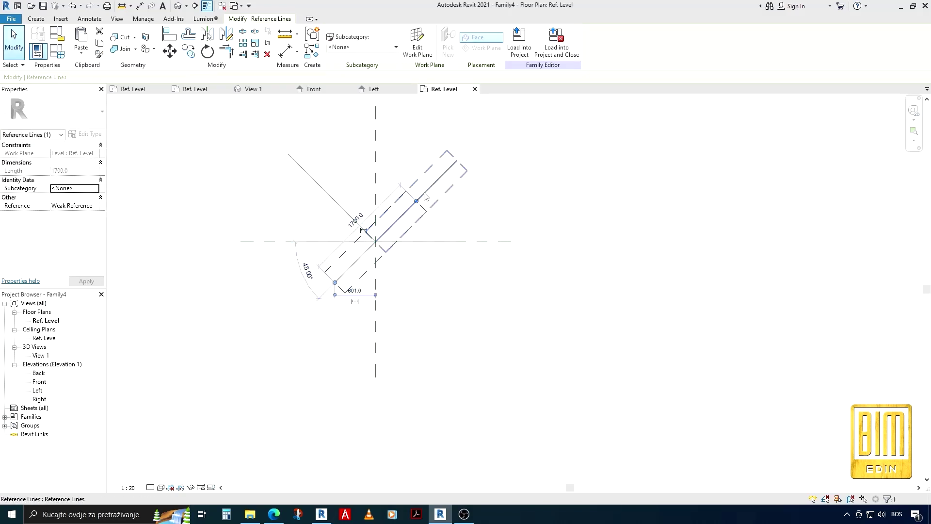
pyautogui.press('Delete')
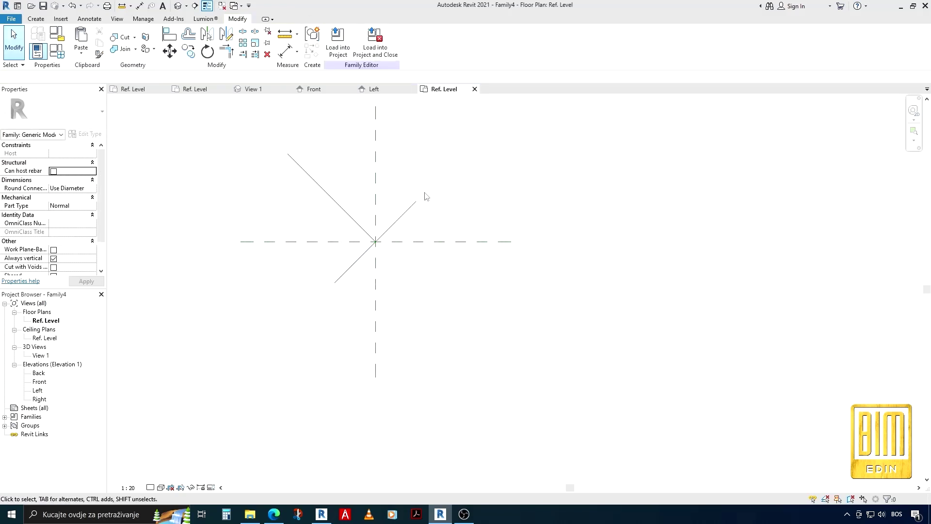
pyautogui.scroll(3, 385, 235)
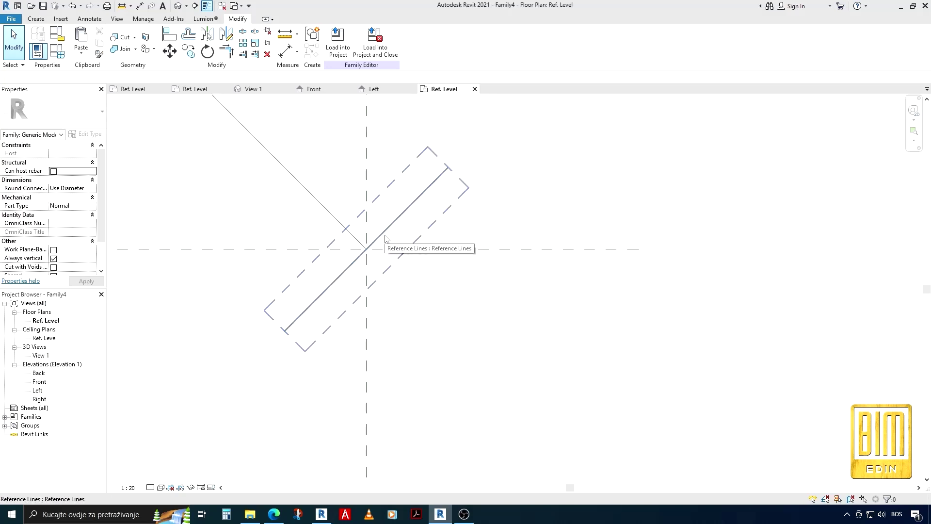
pyautogui.click(384, 235)
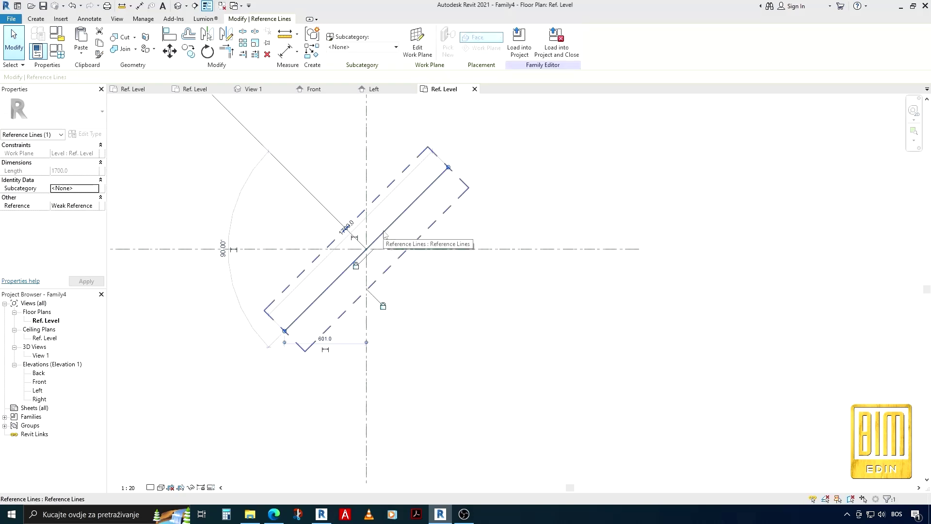
# - Add an end–centre–end aligned dimension on the diagonal and set it to EQ
pyautogui.press('d')
pyautogui.press('i')
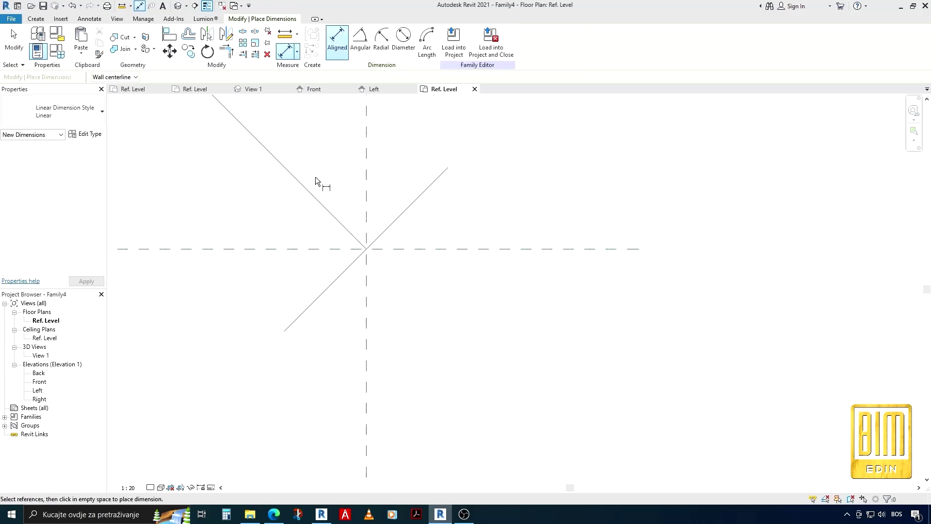
pyautogui.click(313, 194)
pyautogui.click(449, 168)
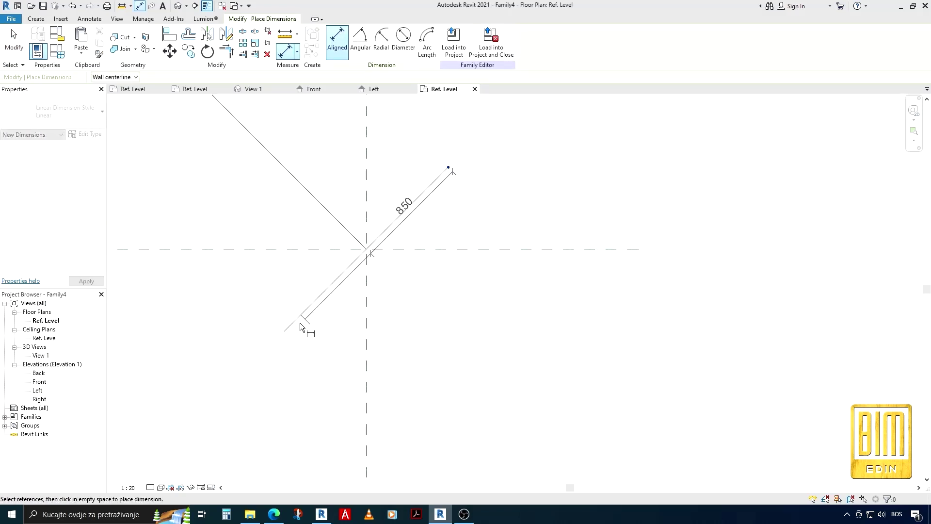
pyautogui.click(283, 333)
pyautogui.click(466, 359)
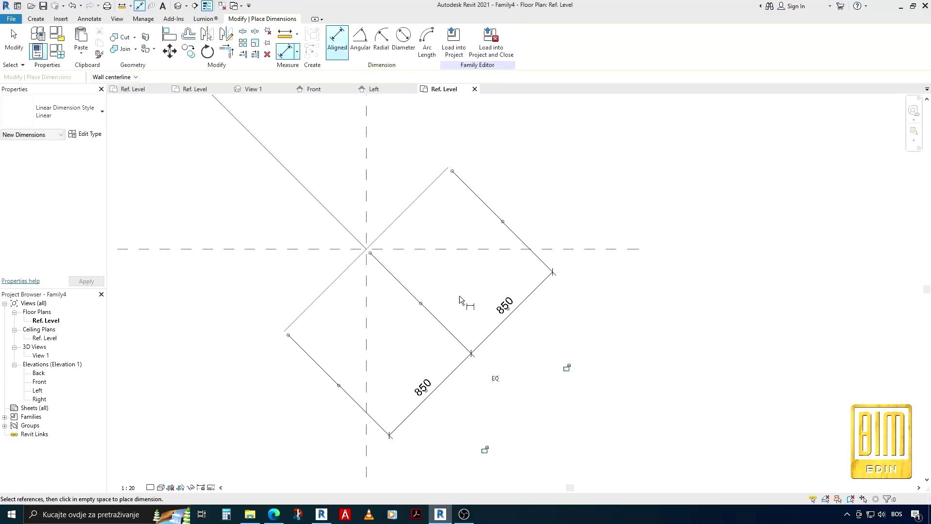
pyautogui.click(495, 378)
pyautogui.scroll(-2, 479, 333)
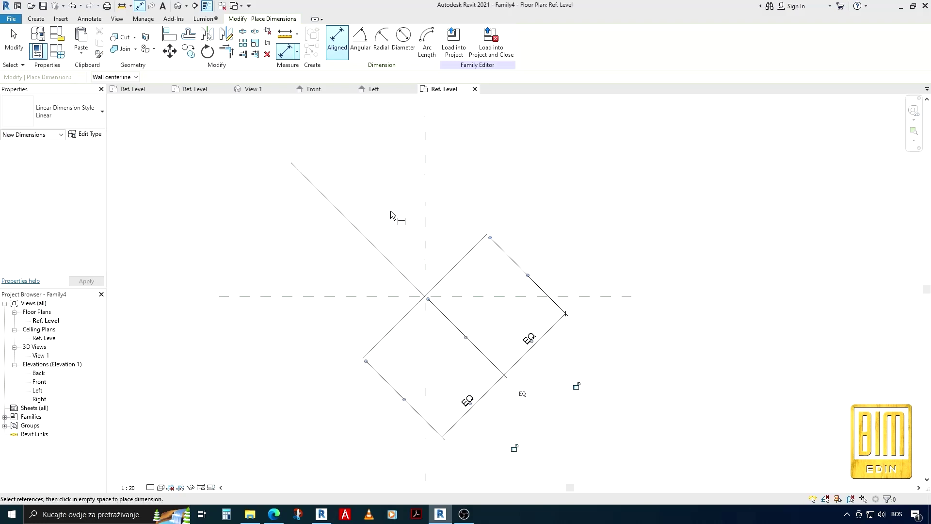
pyautogui.click(14, 41)
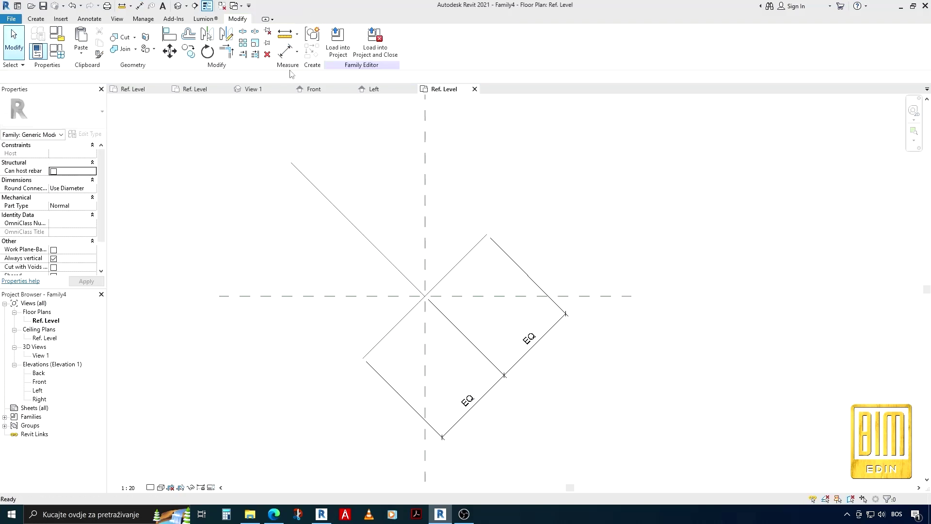
# - Add 45° angular dimensions from the lines to the horizontal and vertical planes
pyautogui.click(286, 51)
pyautogui.click(359, 44)
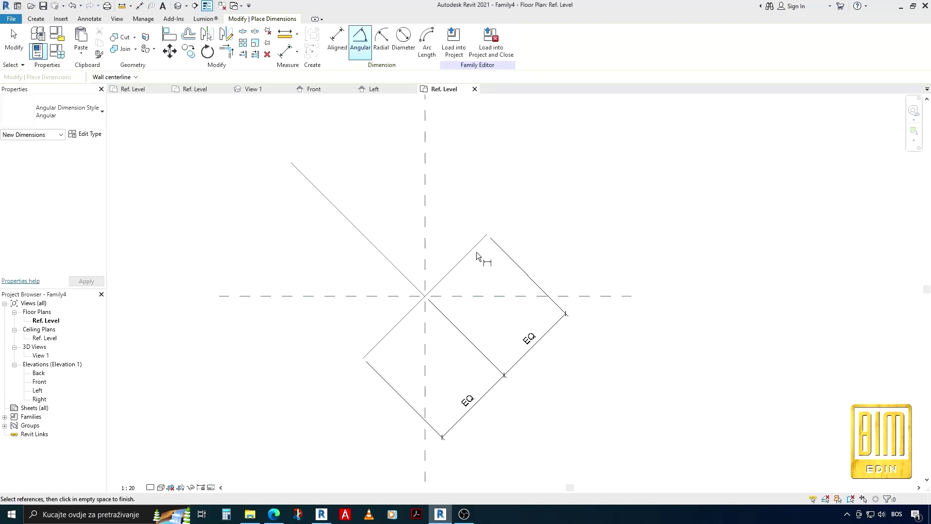
pyautogui.click(495, 295)
pyautogui.click(583, 256)
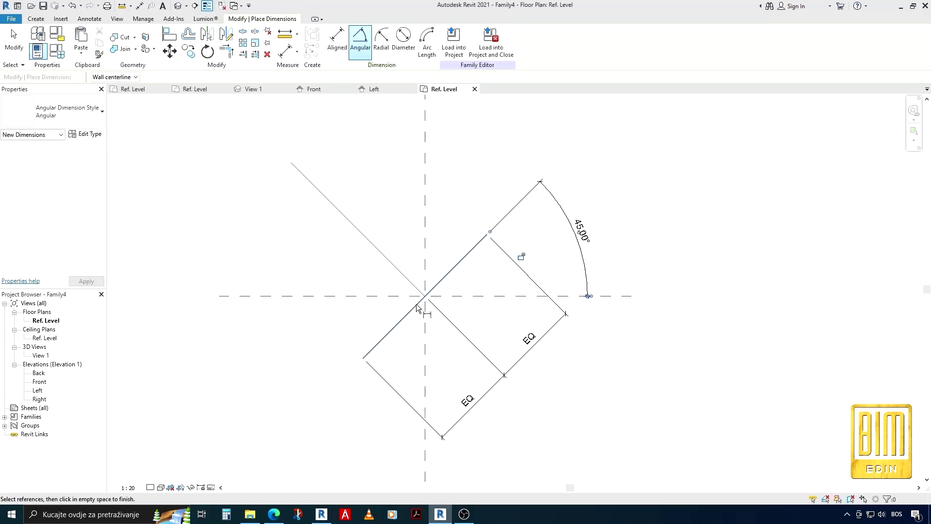
pyautogui.click(413, 290)
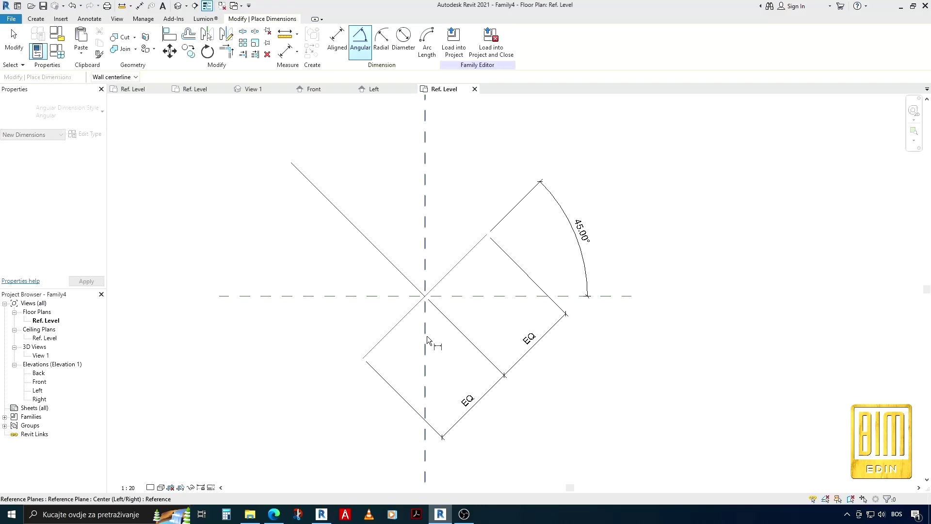
pyautogui.click(427, 335)
pyautogui.scroll(-2, 427, 336)
pyautogui.click(436, 409)
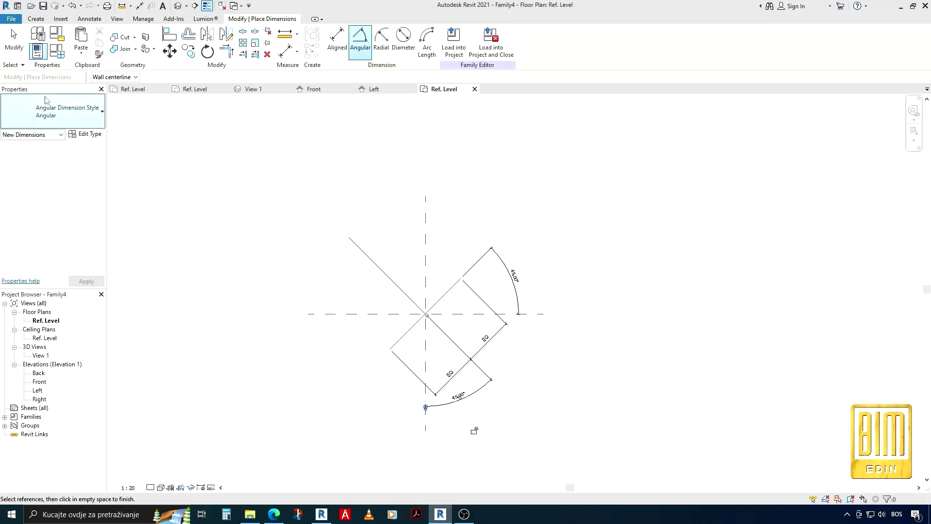
pyautogui.press('Escape')
pyautogui.press('Escape')
pyautogui.scroll(2, 489, 382)
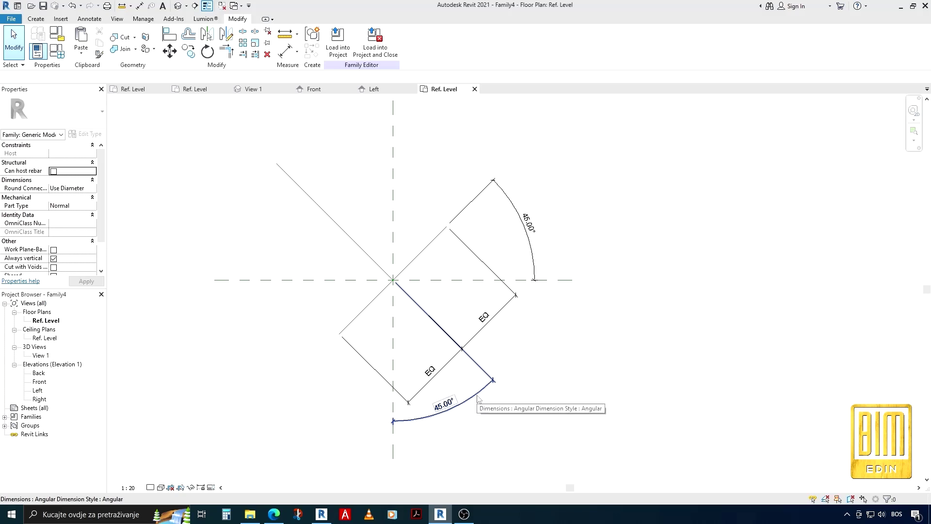
pyautogui.click(478, 399)
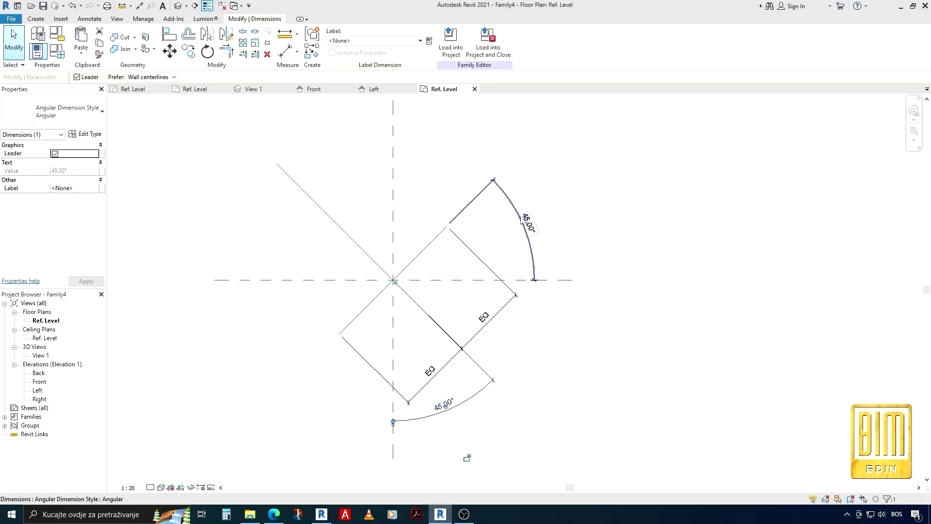
# - Label the bottom angular dimension with a new parameter named Angle panel
pyautogui.click(411, 41)
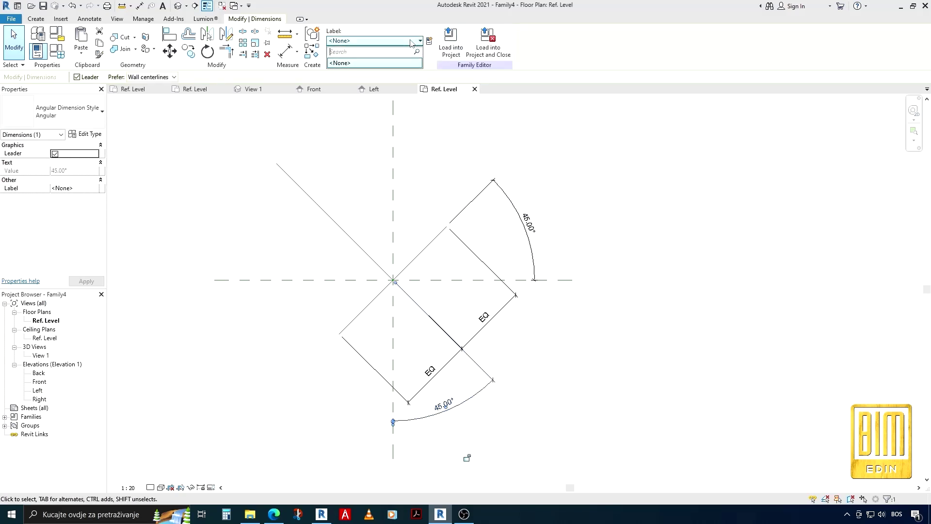
pyautogui.click(429, 41)
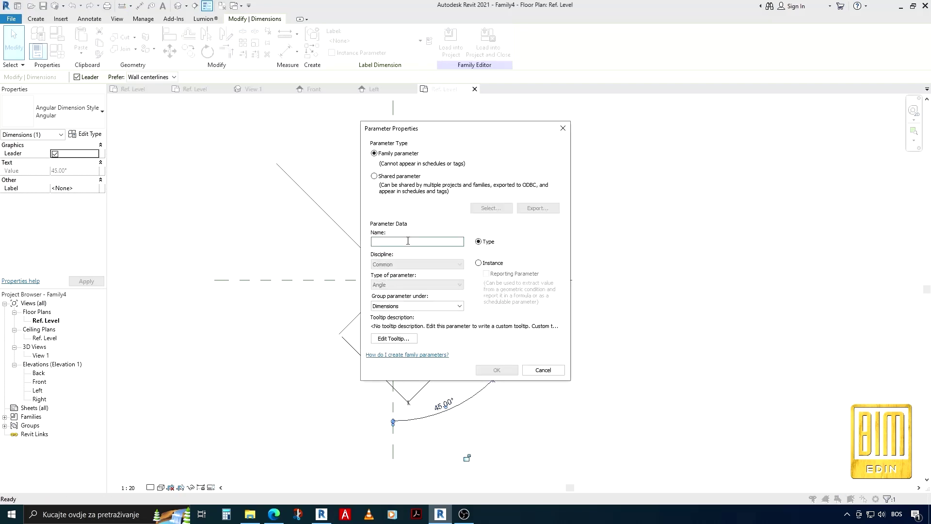
pyautogui.write('Angle panel')
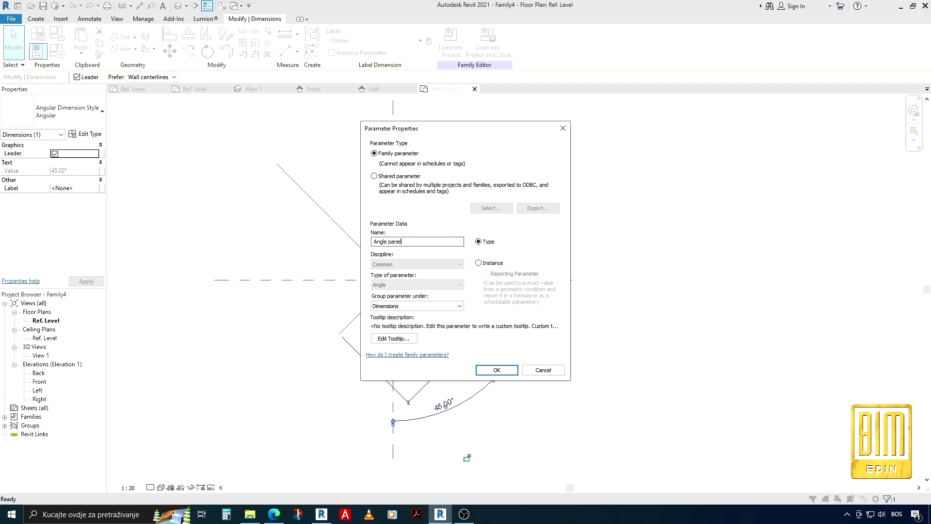
pyautogui.click(507, 370)
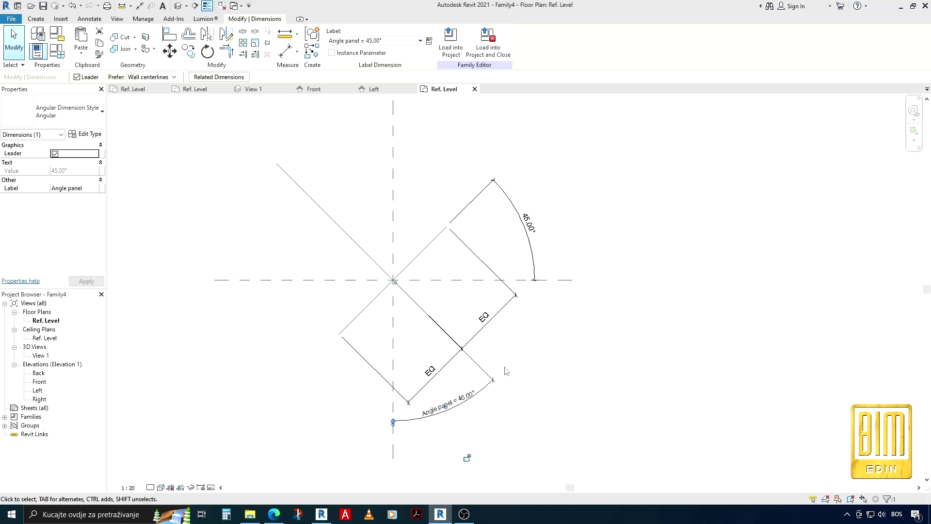
# - Assign the existing Angle panel label to the upper angle after the duplicate-name warning
pyautogui.click(506, 212)
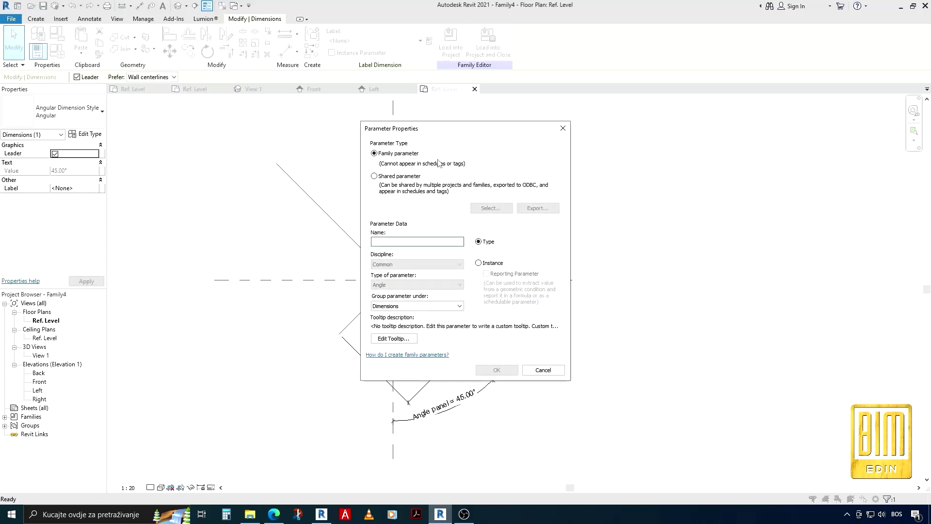
pyautogui.write('Angle panel')
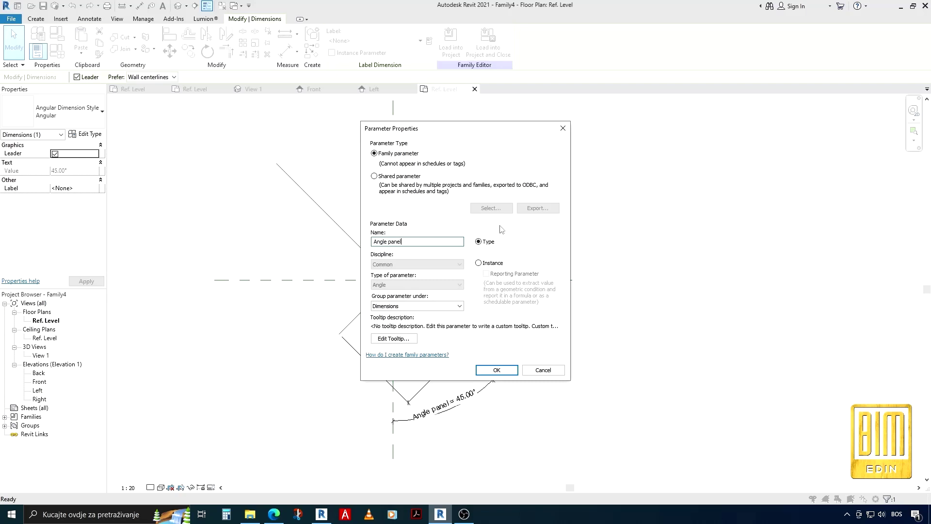
pyautogui.click(491, 369)
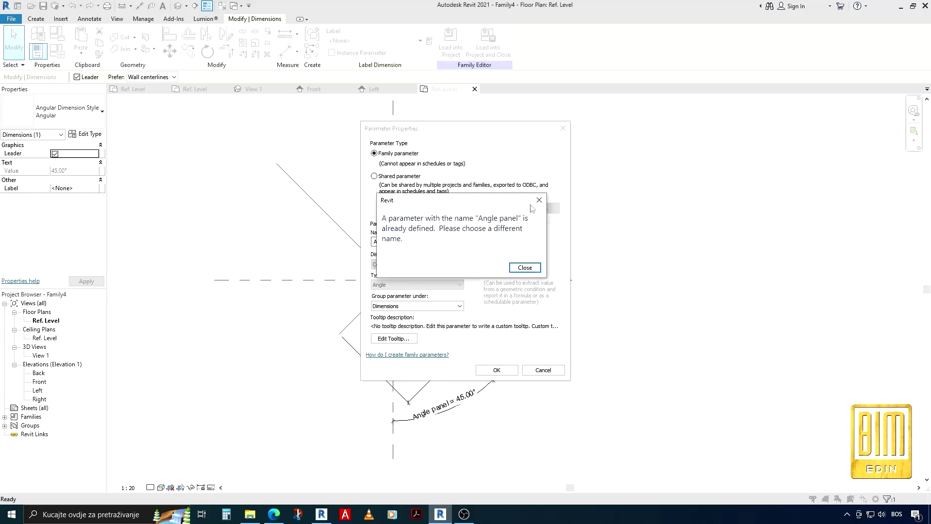
pyautogui.click(539, 199)
pyautogui.click(562, 128)
pyautogui.click(396, 41)
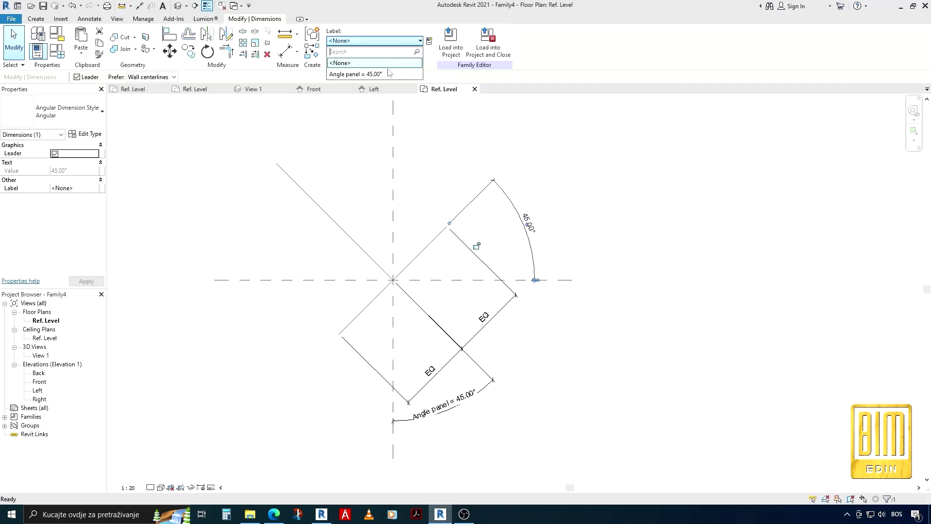
pyautogui.click(389, 74)
# - Flex the Angle panel dimension to 50°, then to 60°
pyautogui.click(490, 251)
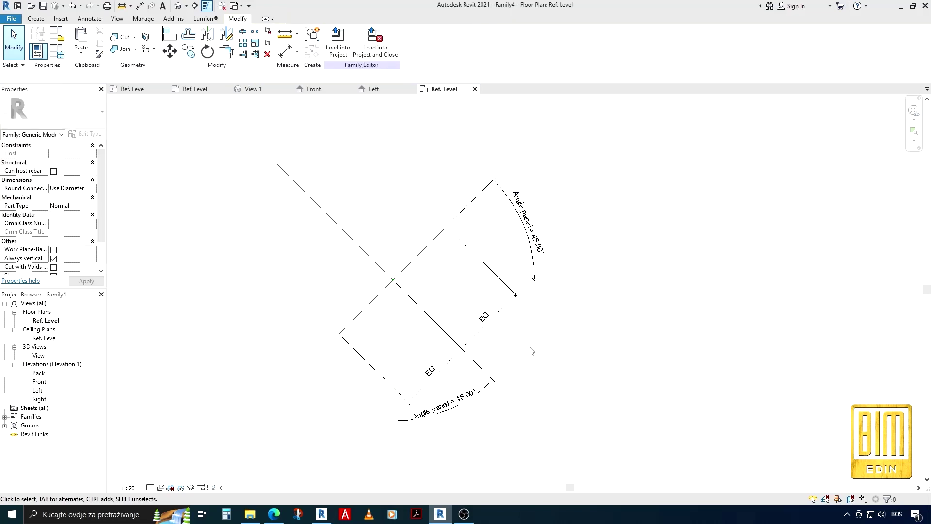
pyautogui.click(531, 215)
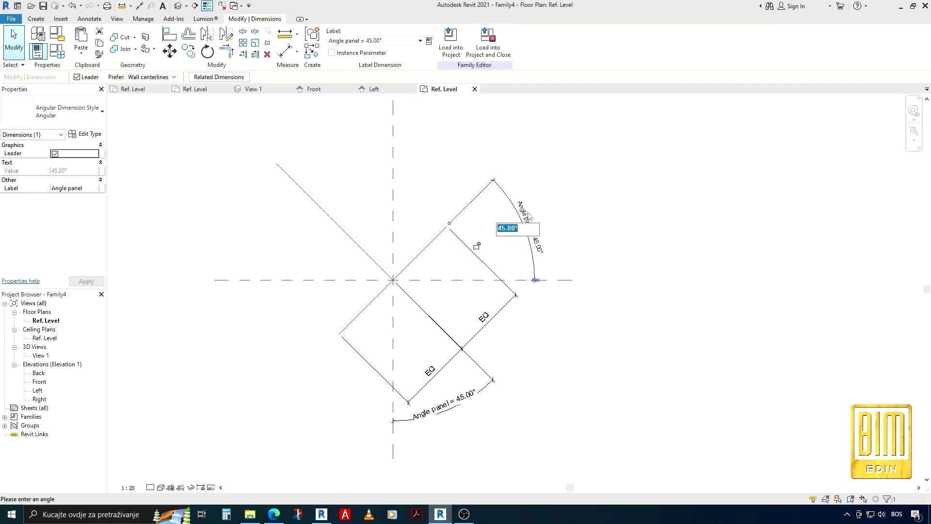
pyautogui.write('50')
pyautogui.press('Return')
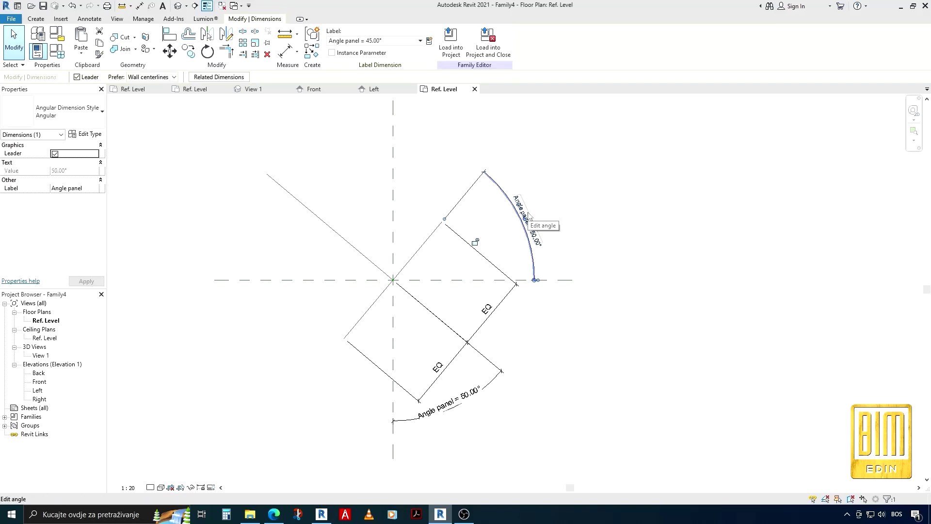
pyautogui.click(518, 207)
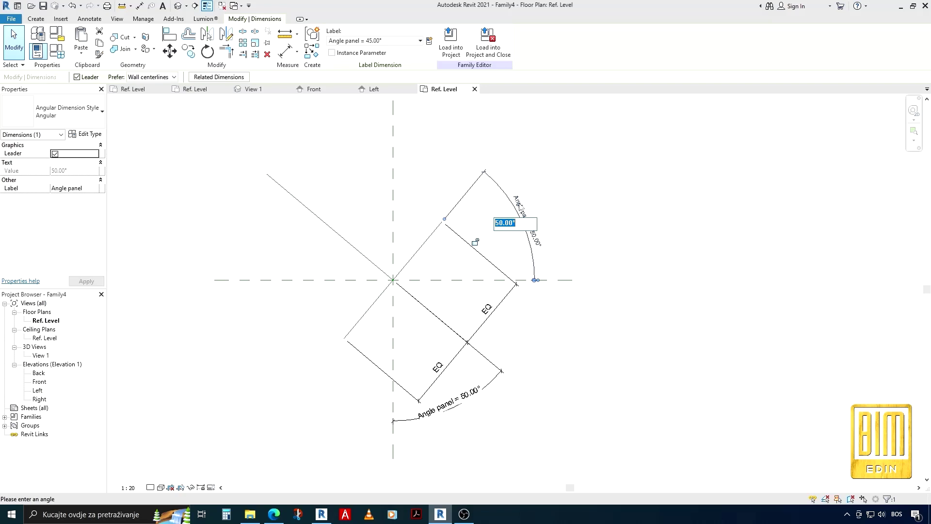
pyautogui.write('60')
pyautogui.press('Return')
# - Flex Angle panel to 0°, then leave it at 25°
pyautogui.click(508, 194)
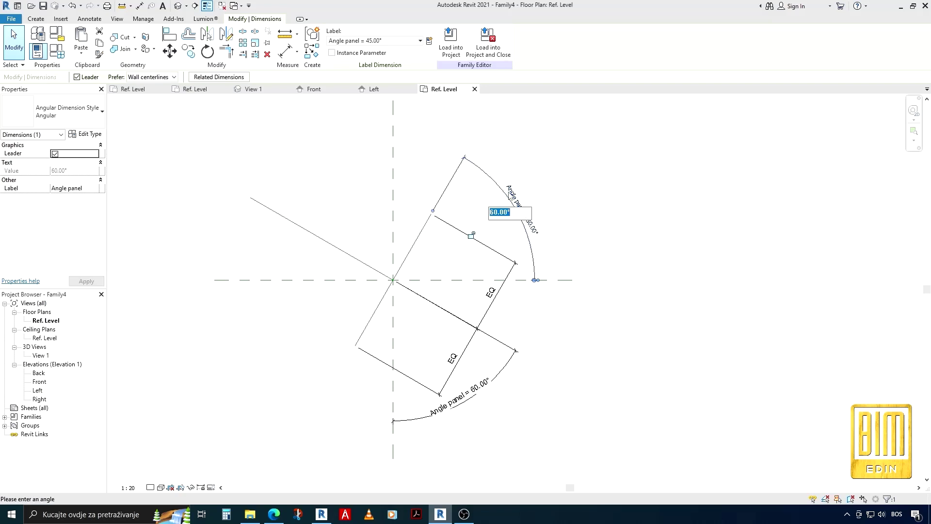
pyautogui.write('0')
pyautogui.press('Return')
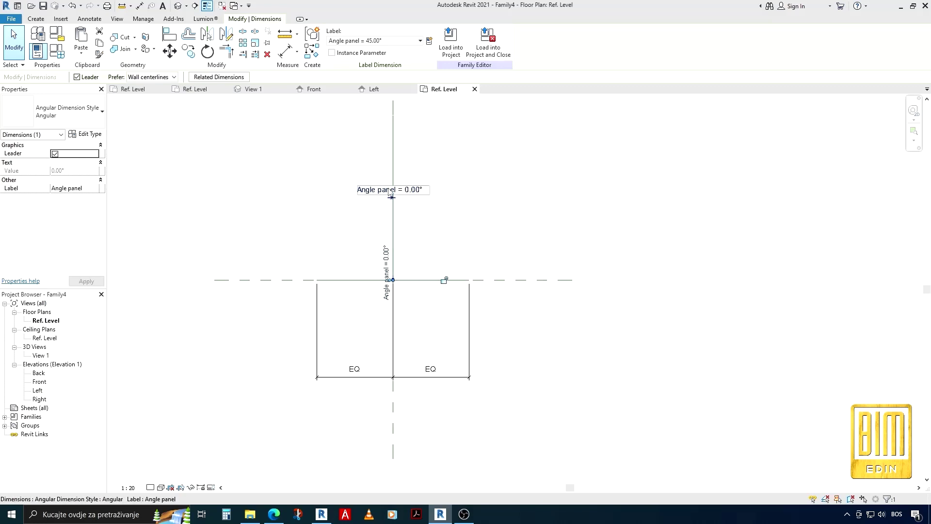
pyautogui.click(371, 192)
pyautogui.write('25')
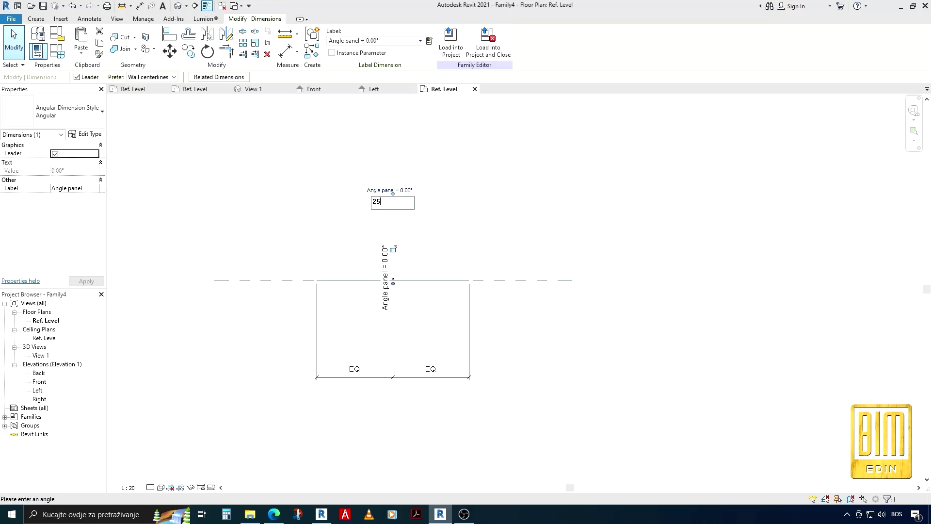
pyautogui.press('Return')
pyautogui.click(442, 204)
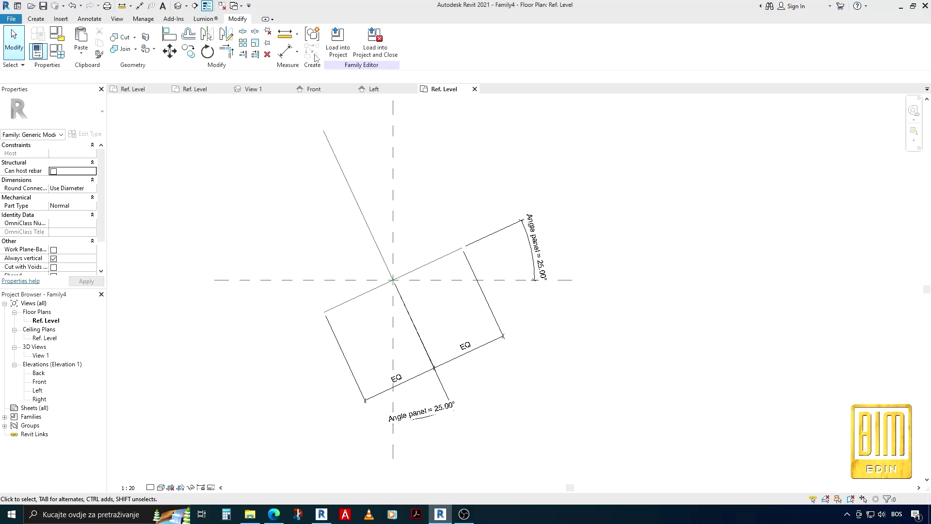
# - Close all inactive views and switch to the Panel family
pyautogui.click(117, 19)
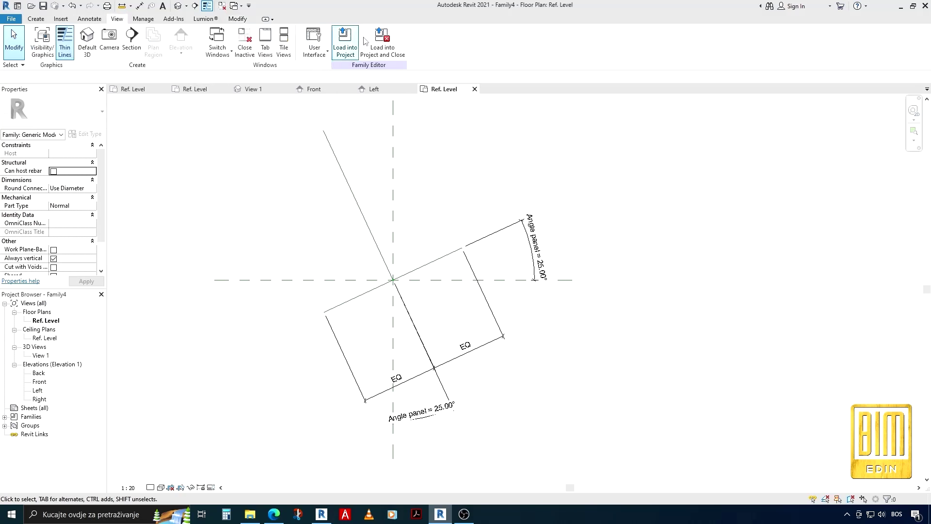
pyautogui.click(244, 41)
pyautogui.click(195, 89)
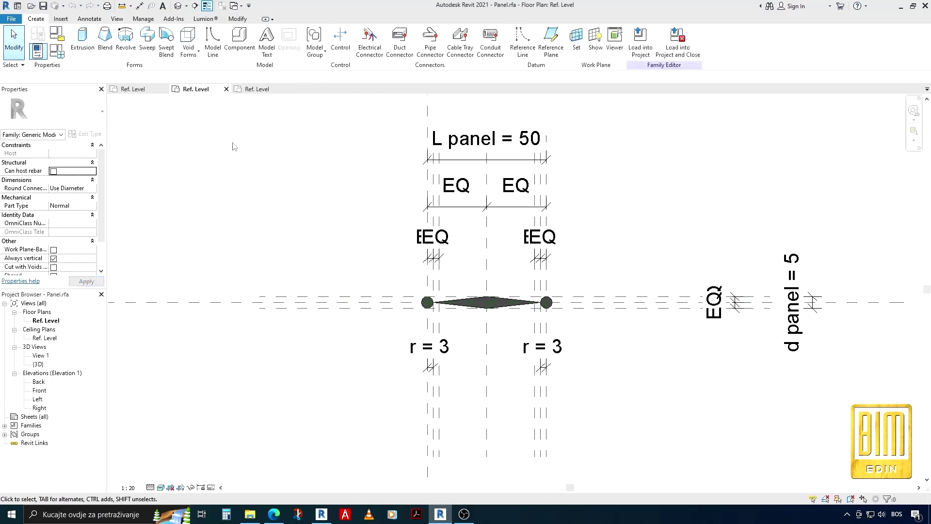
# - Load Panel into Family4 and place one instance above the angled line
pyautogui.click(640, 42)
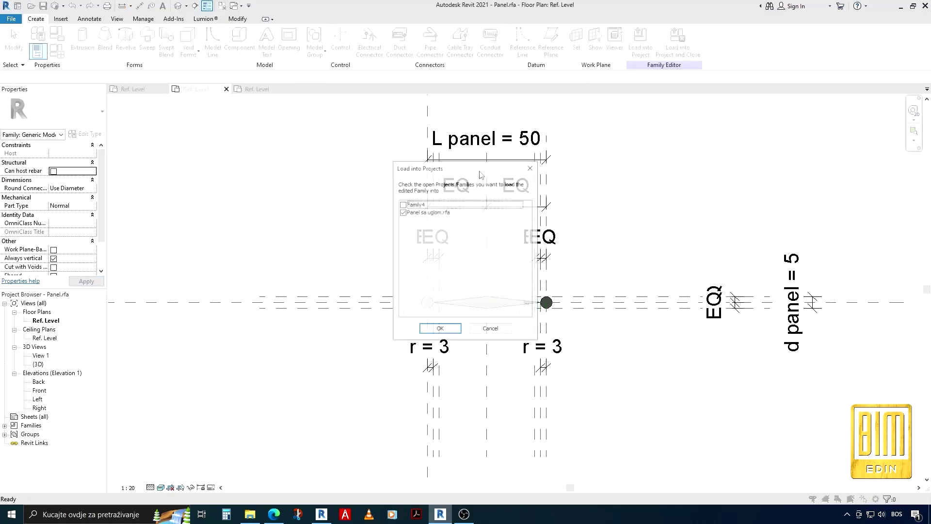
pyautogui.click(403, 204)
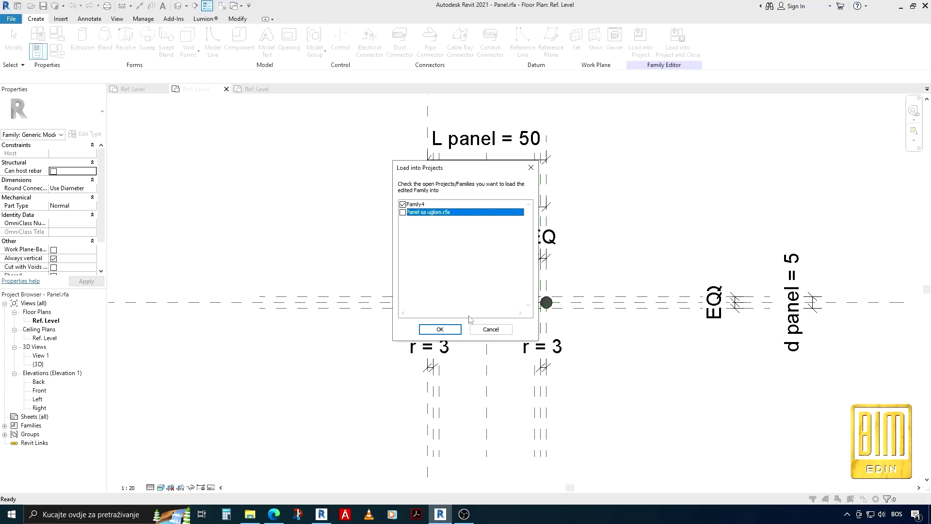
pyautogui.click(440, 329)
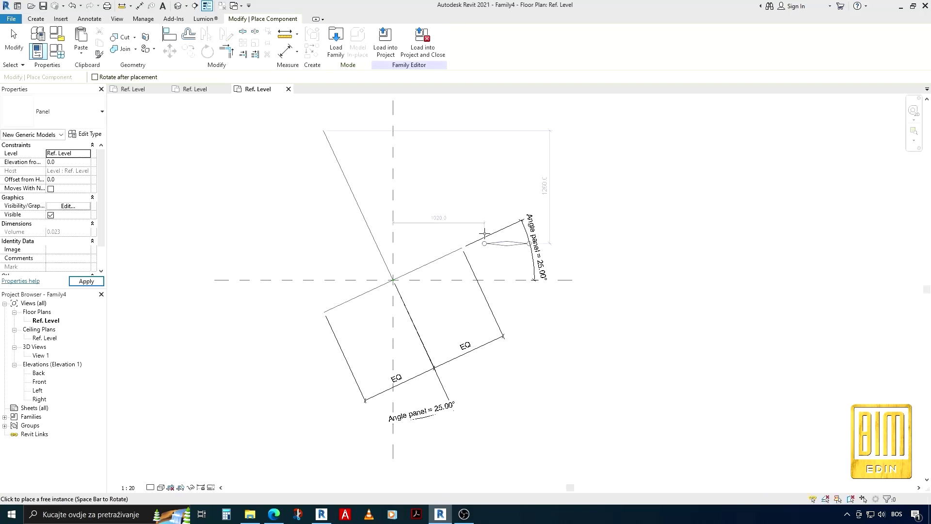
pyautogui.click(448, 214)
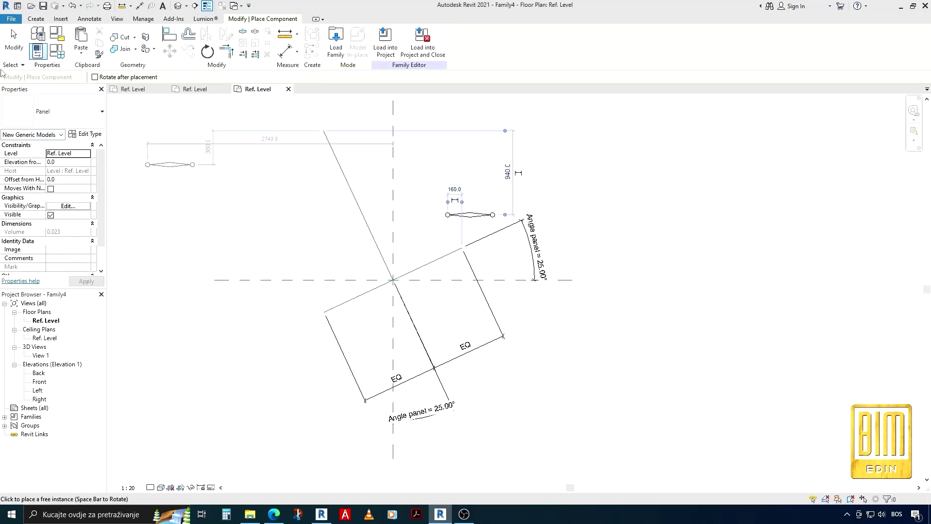
pyautogui.click(13, 41)
# - Align the Panel onto the angled reference line with its end at the origin
pyautogui.click(169, 34)
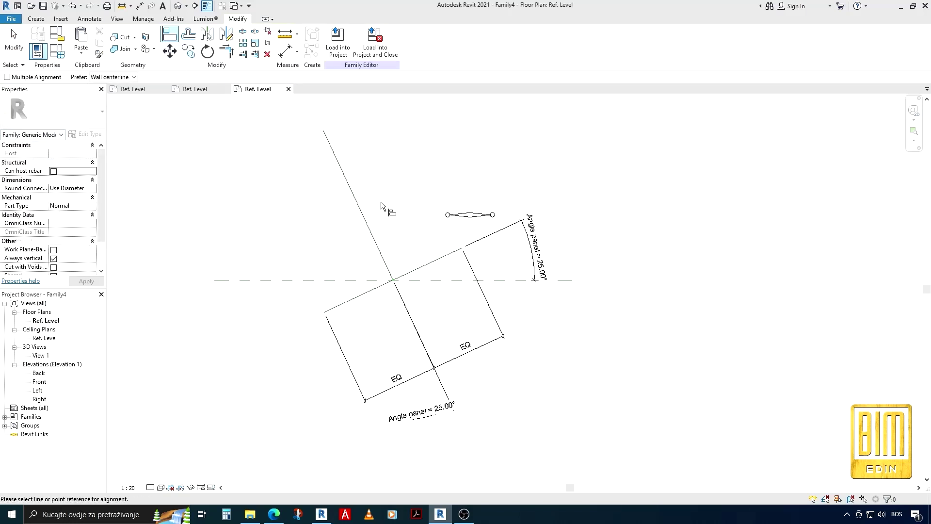
pyautogui.click(435, 260)
pyautogui.click(470, 214)
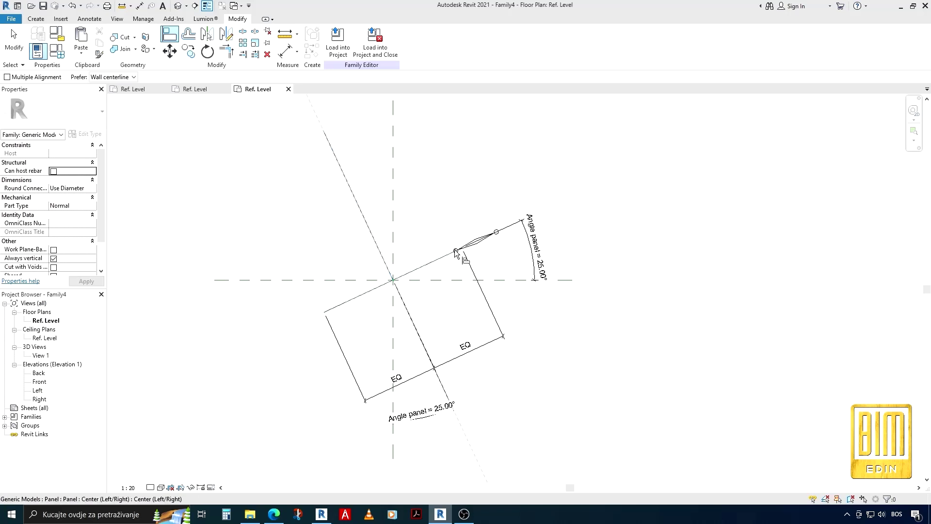
pyautogui.click(388, 241)
pyautogui.press('Escape')
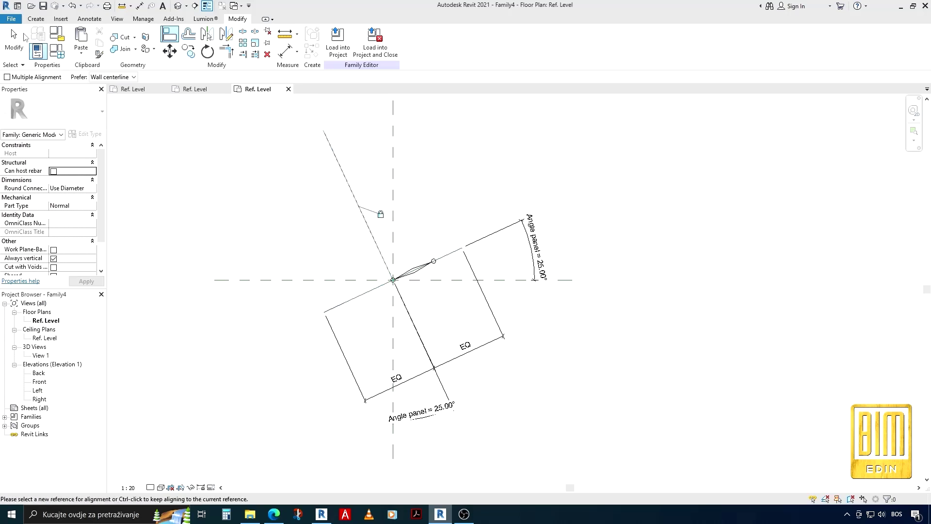
pyautogui.press('Escape')
# - Test Angle panel at 0° and dismiss the resulting constraint error
pyautogui.click(535, 232)
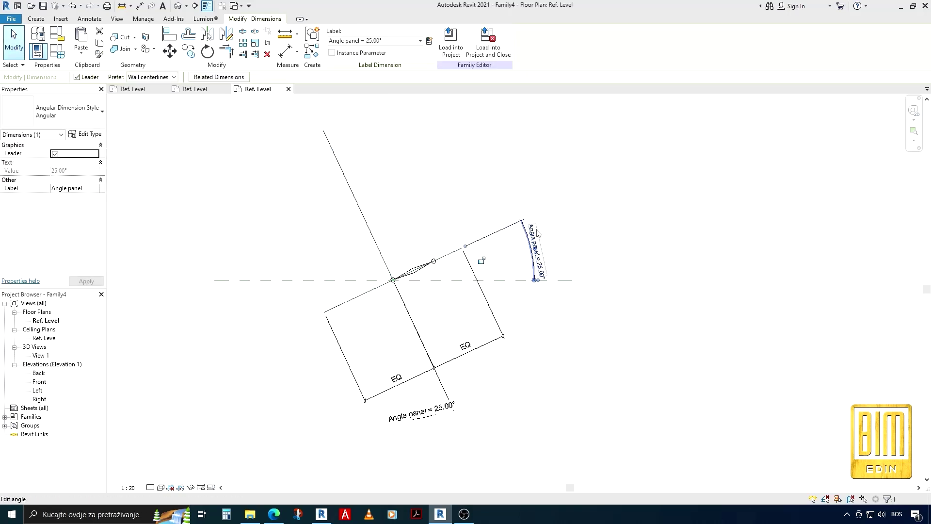
pyautogui.write('0')
pyautogui.press('Return')
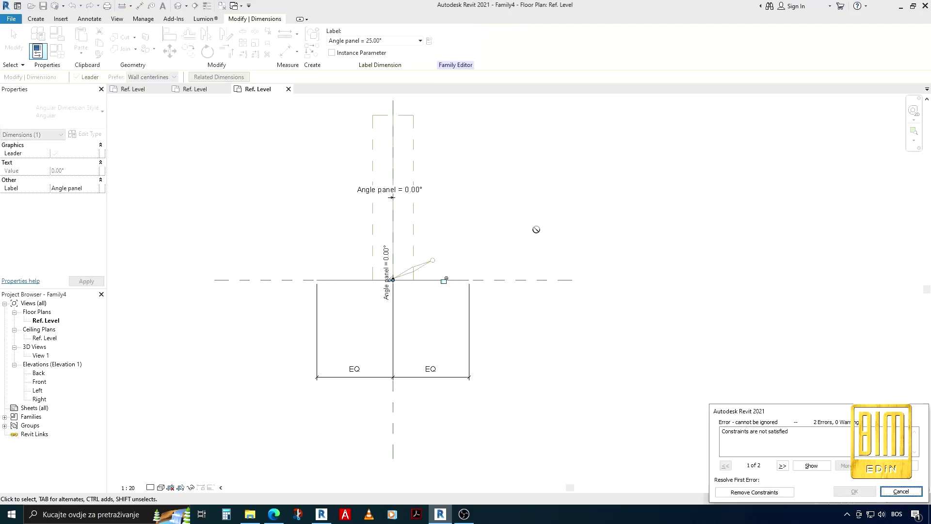
pyautogui.click(908, 489)
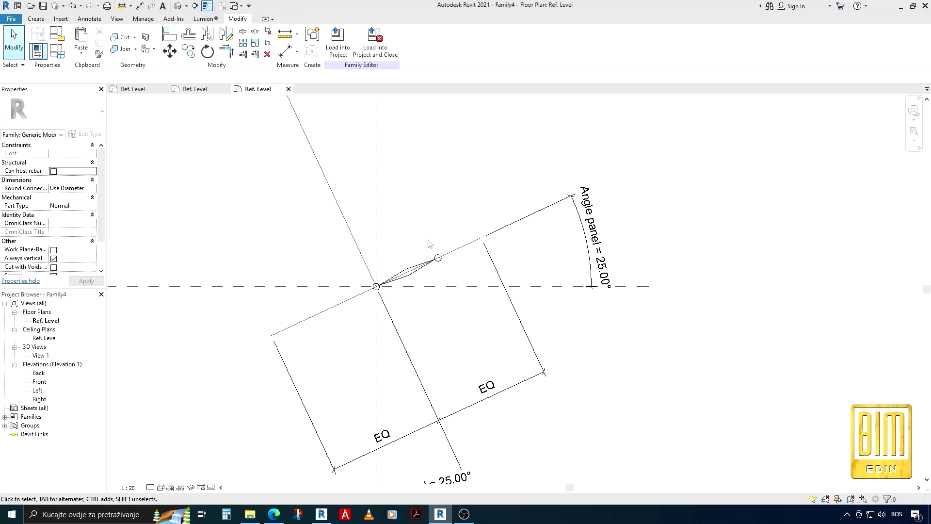
# - Align the Panel's centre to the angled reference line
pyautogui.click(169, 34)
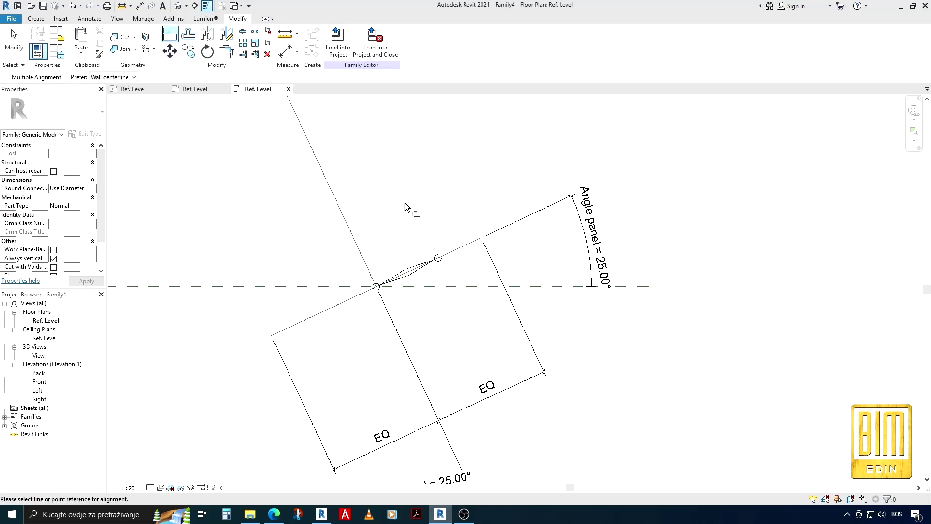
pyautogui.click(456, 255)
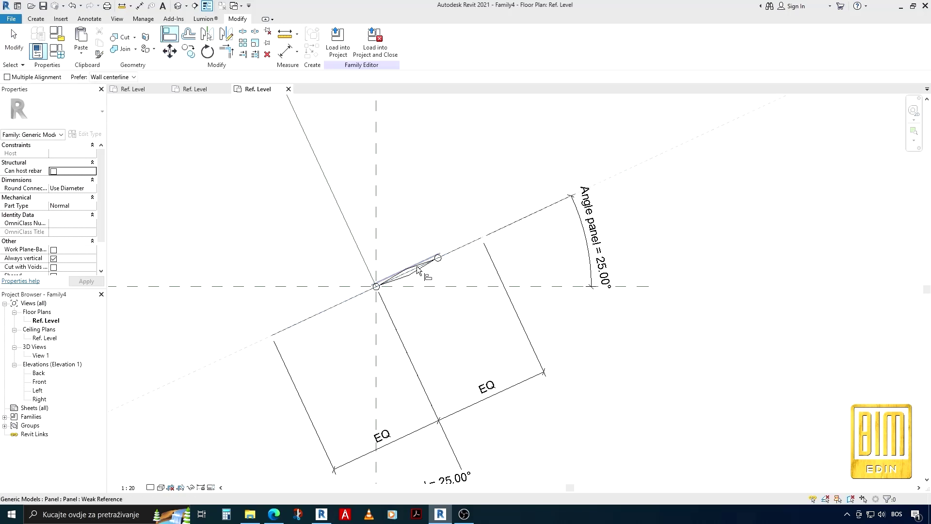
pyautogui.scroll(2, 410, 270)
pyautogui.scroll(2, 408, 271)
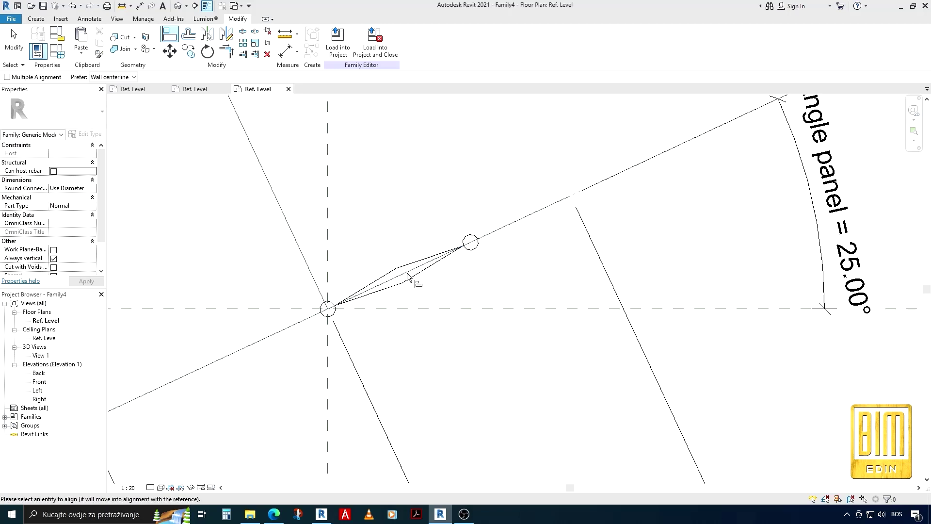
pyautogui.click(24, 53)
pyautogui.scroll(-2, 421, 291)
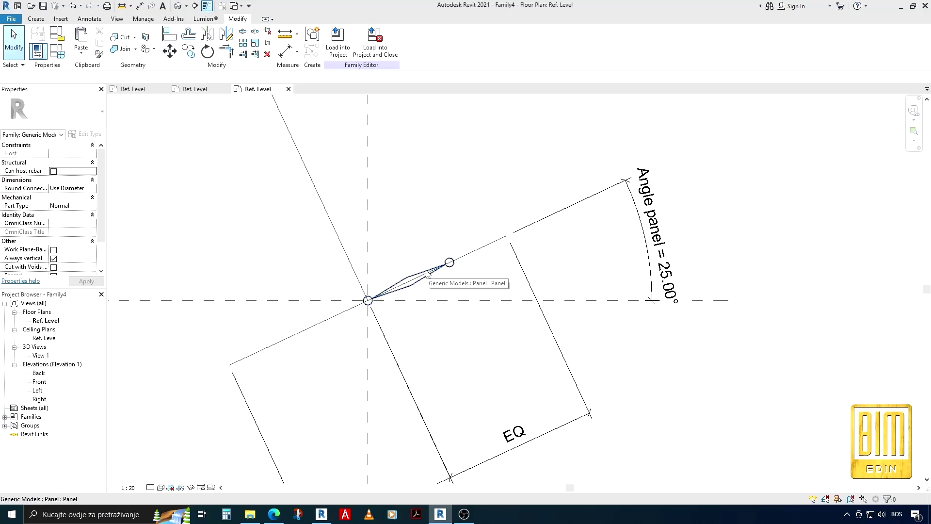
# - Place a 25° angular dimension between the Panel and the horizontal reference
pyautogui.press('d')
pyautogui.press('i')
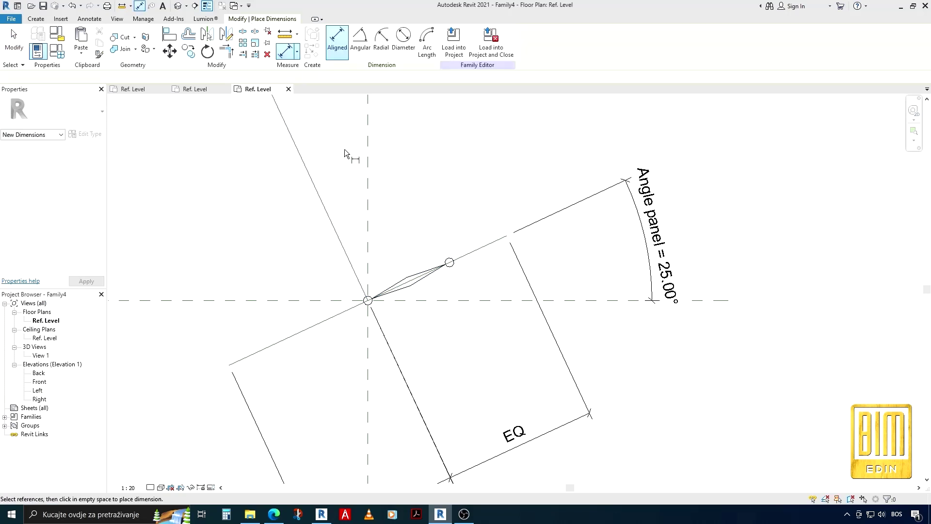
pyautogui.click(423, 273)
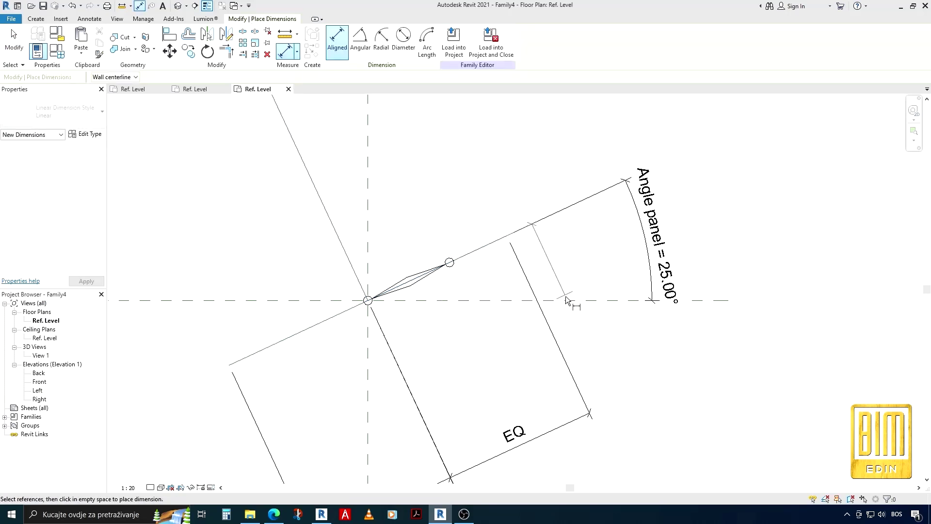
pyautogui.click(360, 42)
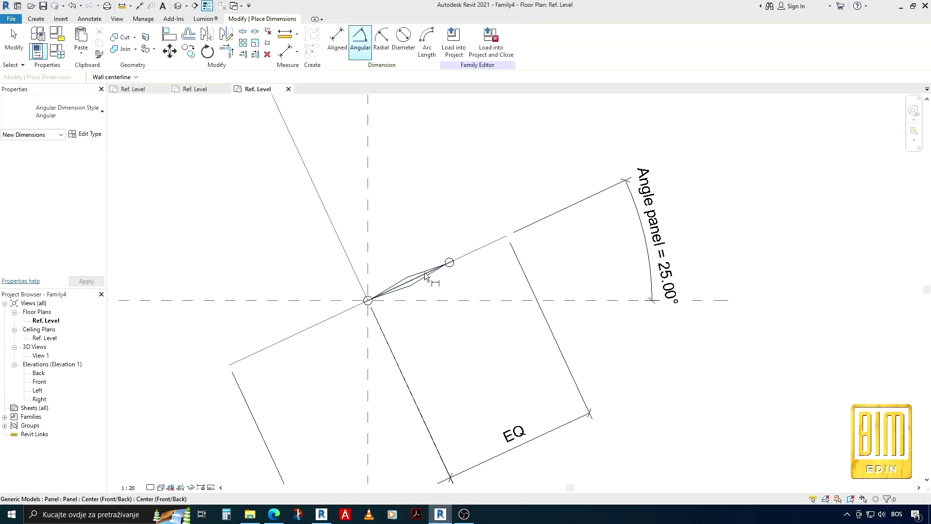
pyautogui.click(574, 302)
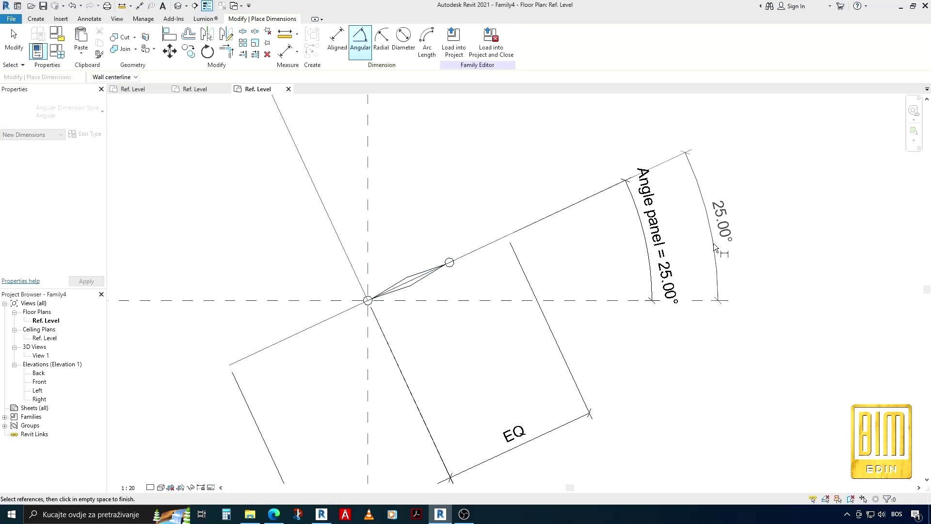
pyautogui.click(713, 243)
pyautogui.press('Escape')
# - Label the new angle dimension with the Angle panel parameter
pyautogui.click(721, 220)
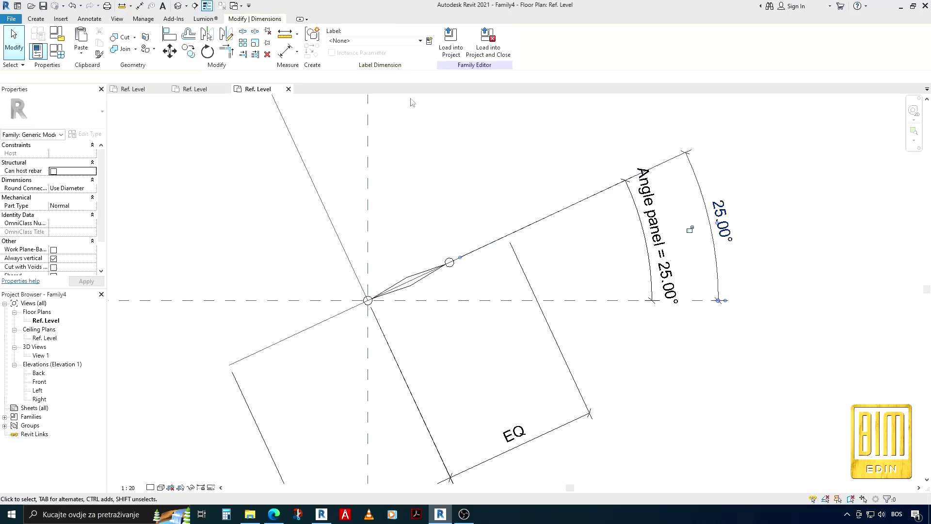
pyautogui.click(375, 41)
pyautogui.click(355, 73)
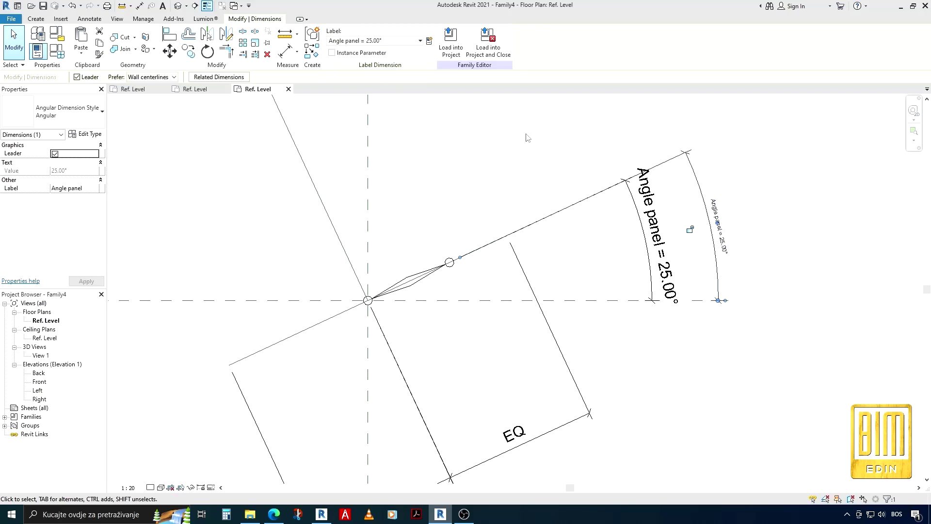
pyautogui.click(543, 146)
# - Flex the Angle panel dimension to 30°, then 0°, and back to 25°
pyautogui.click(656, 199)
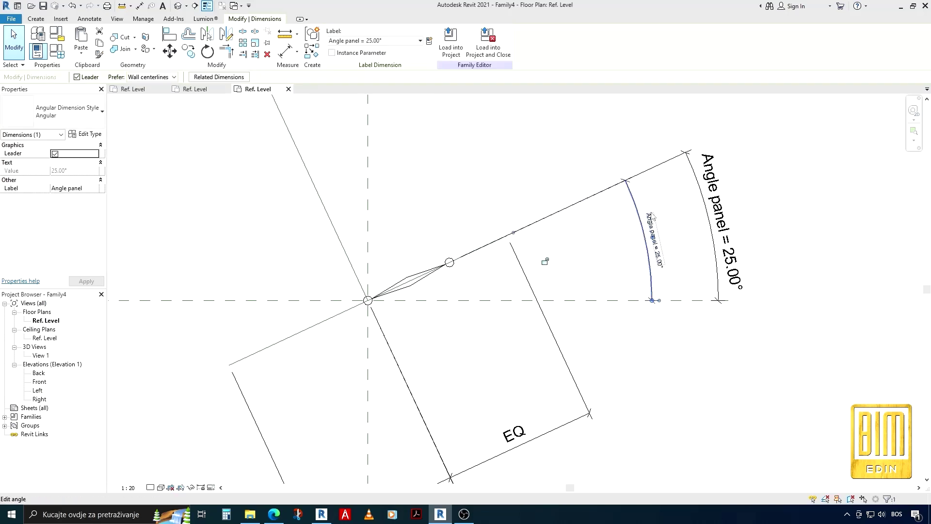
pyautogui.click(654, 221)
pyautogui.write('30')
pyautogui.press('Return')
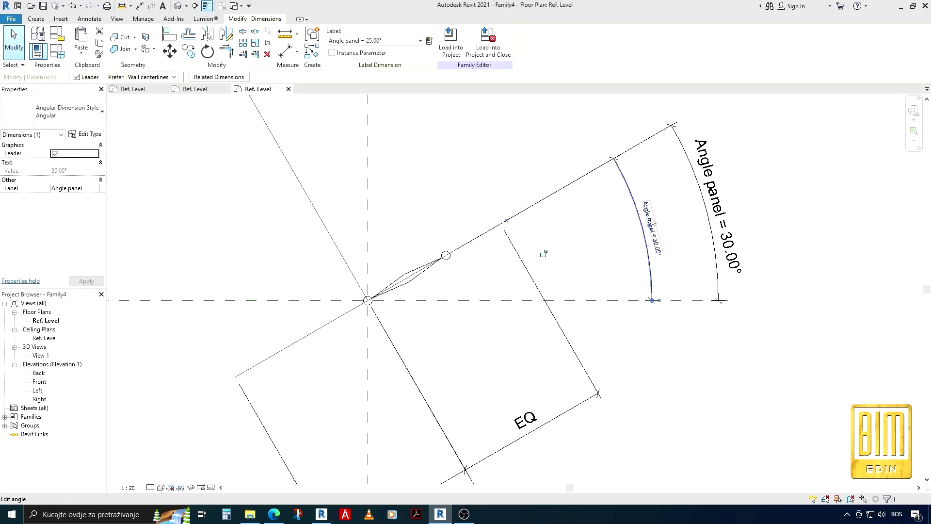
pyautogui.click(652, 213)
pyautogui.write('0')
pyautogui.press('Return')
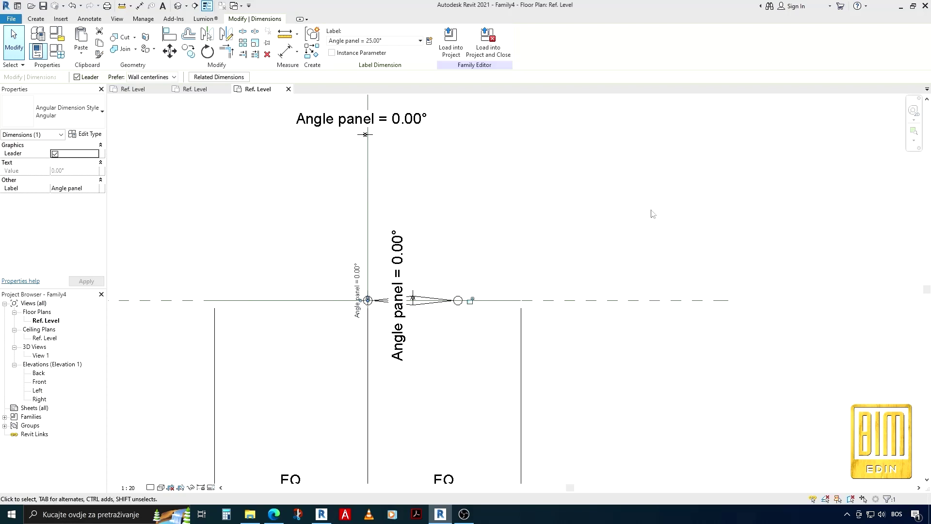
pyautogui.click(356, 275)
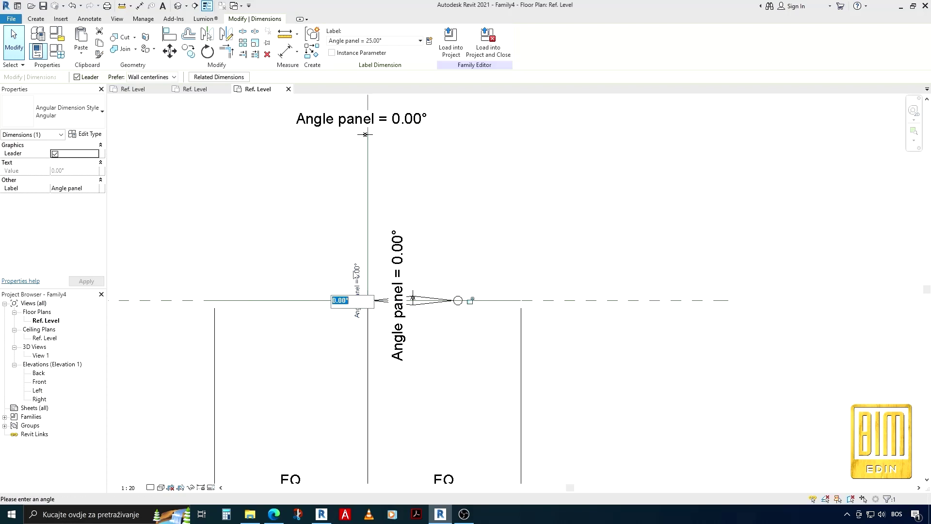
pyautogui.write('25')
pyautogui.press('Return')
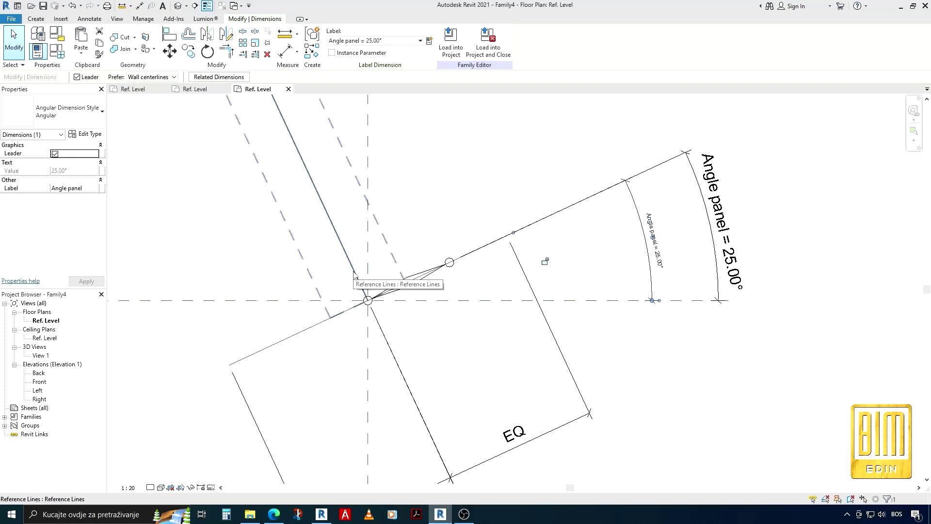
pyautogui.click(455, 367)
# - Delete the duplicate upper Angle panel dimension
pyautogui.scroll(-2, 456, 367)
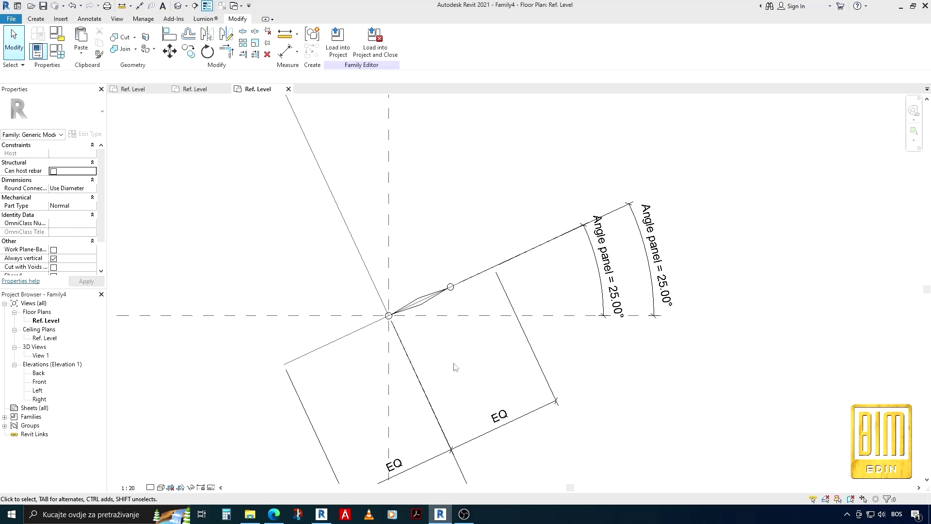
pyautogui.scroll(-1, 478, 209)
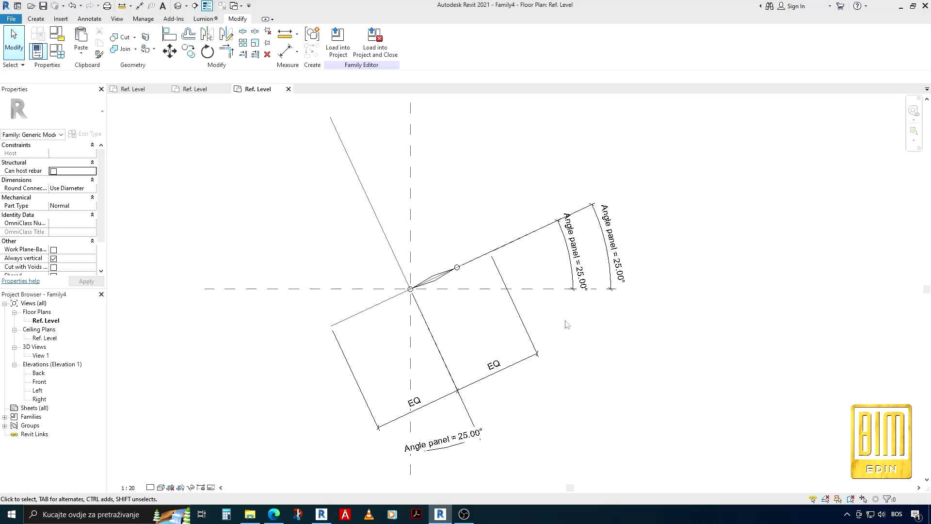
pyautogui.click(583, 211)
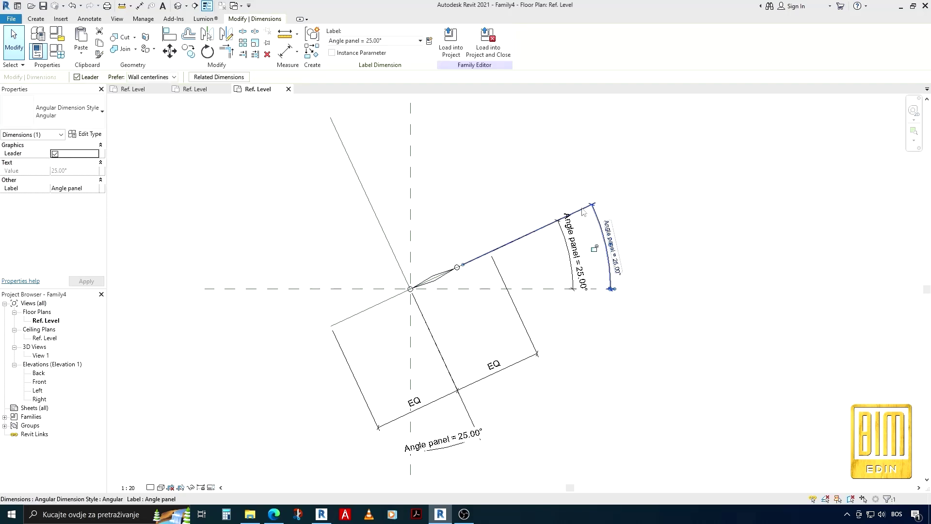
pyautogui.rightClick(584, 210)
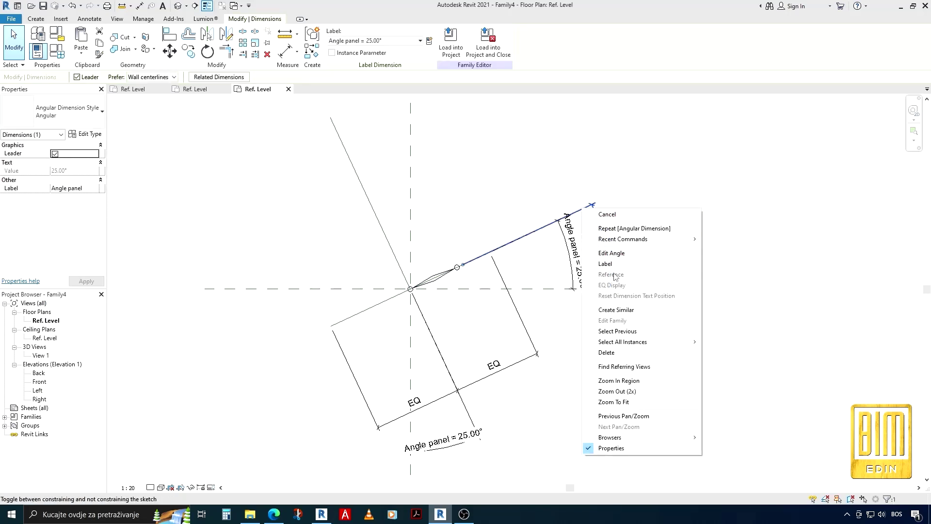
pyautogui.click(606, 353)
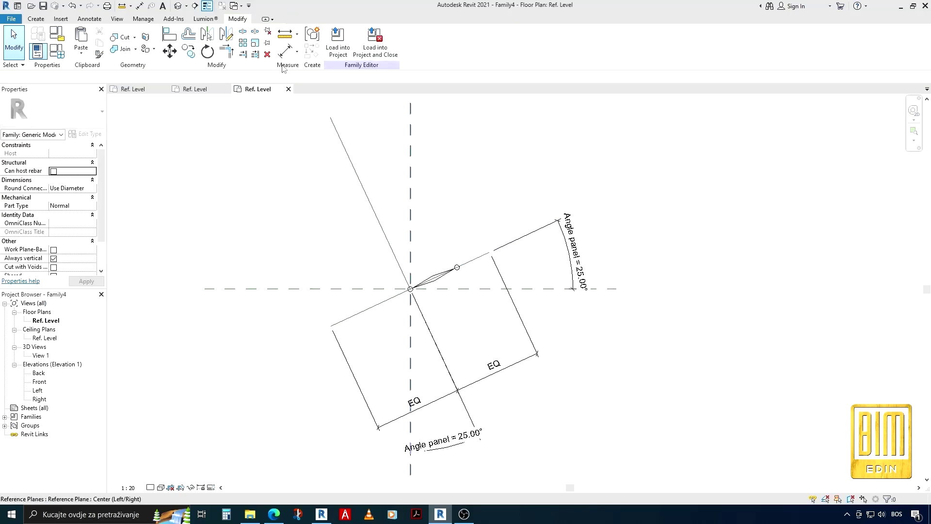
# - Place an angular dimension between the panel's angled reference line and the horizontal plane
pyautogui.press('Return')
pyautogui.scroll(2, 446, 275)
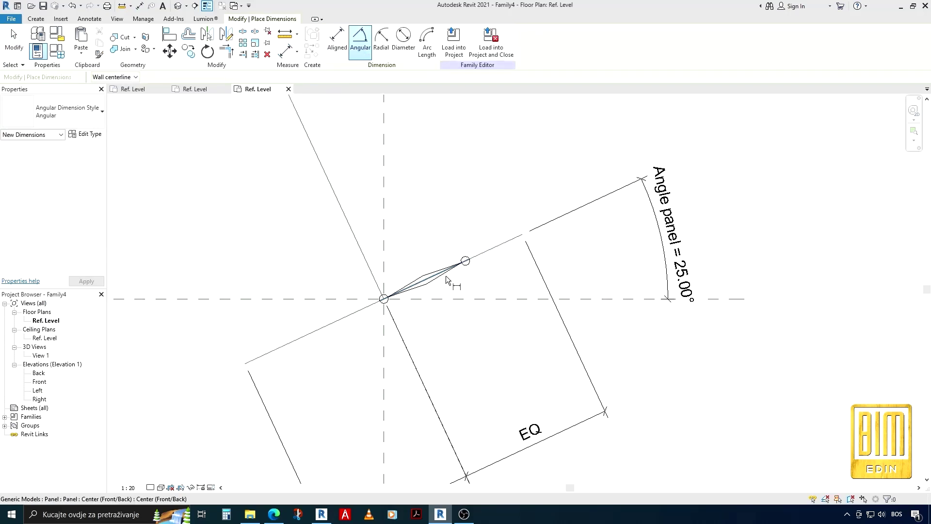
pyautogui.scroll(2, 436, 277)
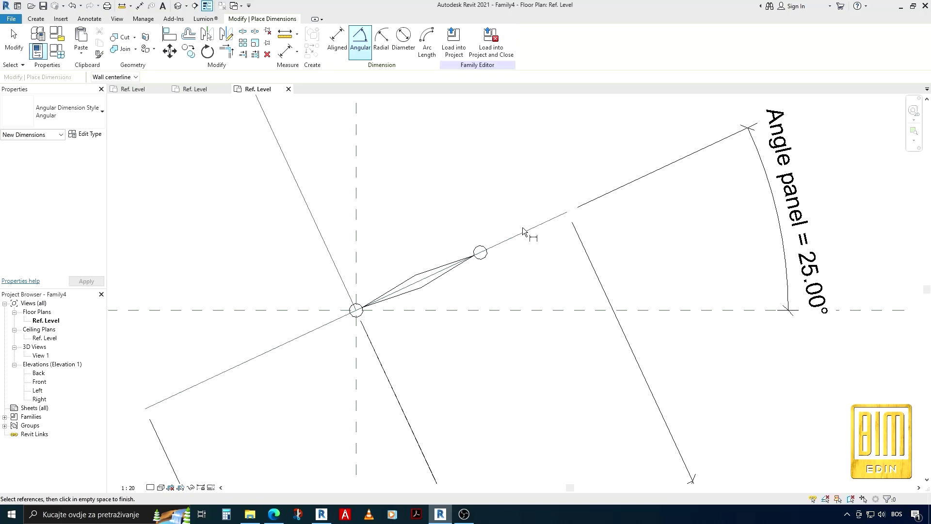
pyautogui.click(437, 271)
pyautogui.scroll(-2, 438, 270)
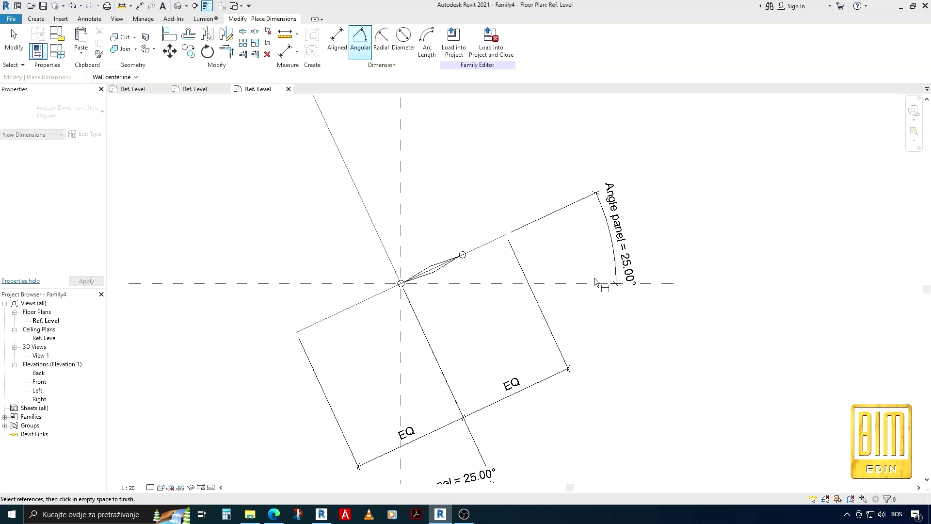
pyautogui.click(591, 283)
pyautogui.click(663, 240)
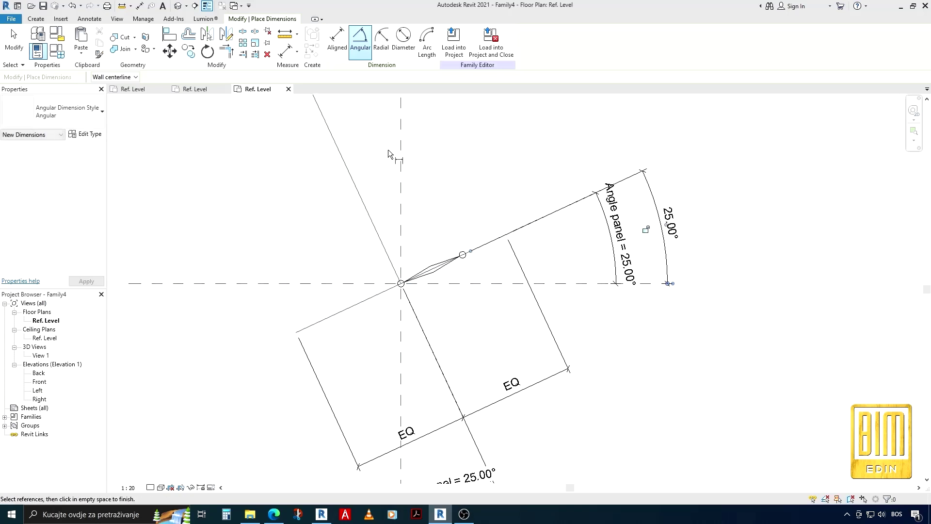
pyautogui.click(14, 42)
# - Label the new angle dimension with Angle panel
pyautogui.click(660, 208)
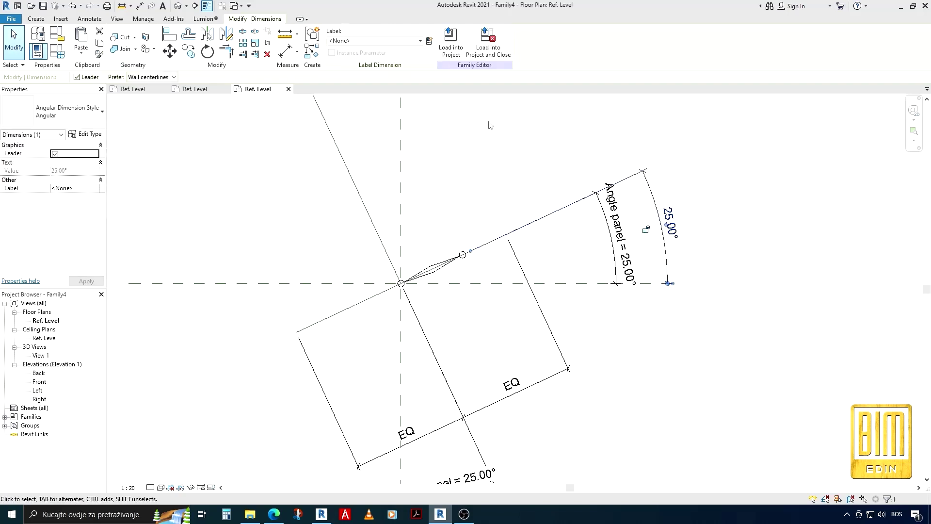
pyautogui.click(376, 41)
pyautogui.click(385, 74)
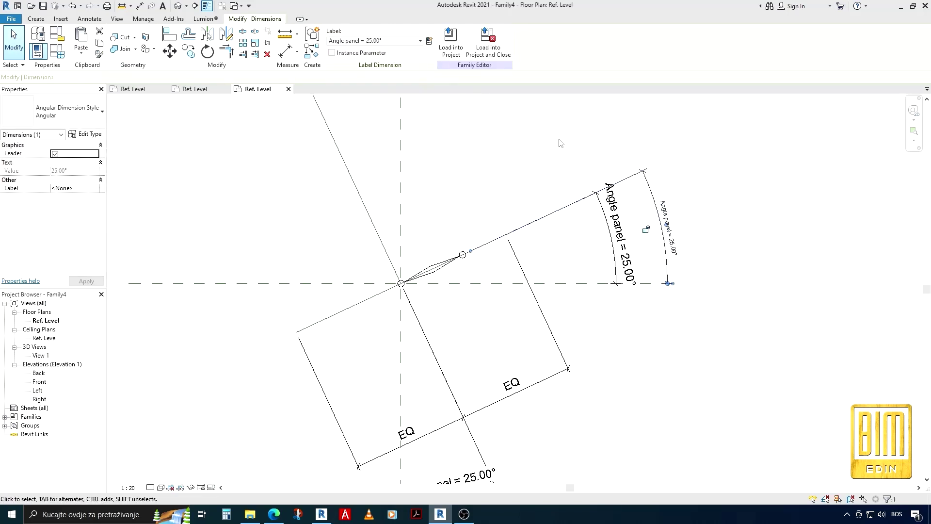
pyautogui.press('Escape')
# - Flex the panel angle to 35° and then 45°
pyautogui.scroll(-1, 506, 191)
pyautogui.scroll(-2, 507, 191)
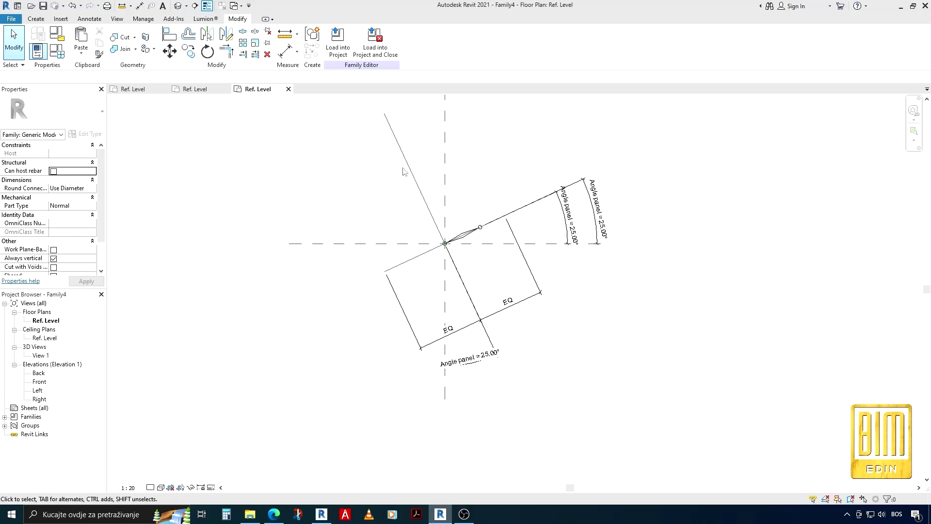
pyautogui.scroll(2, 568, 208)
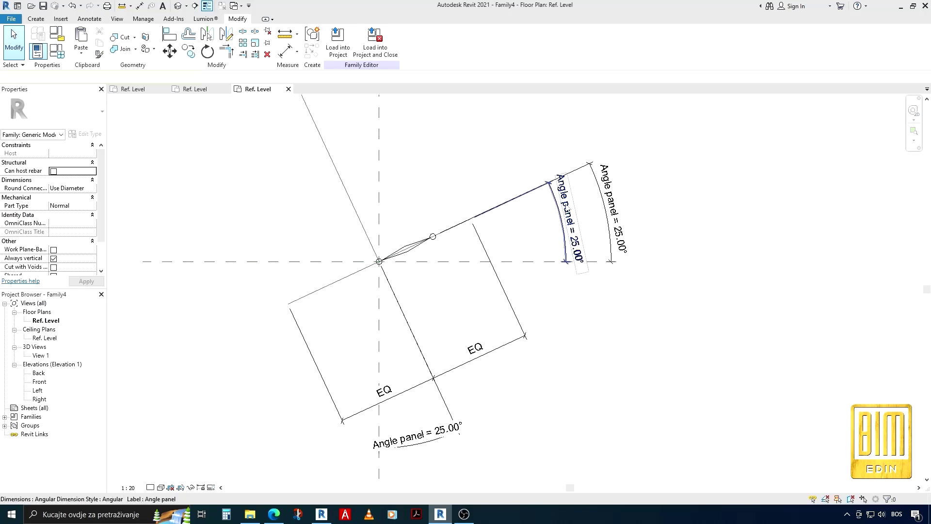
pyautogui.click(568, 209)
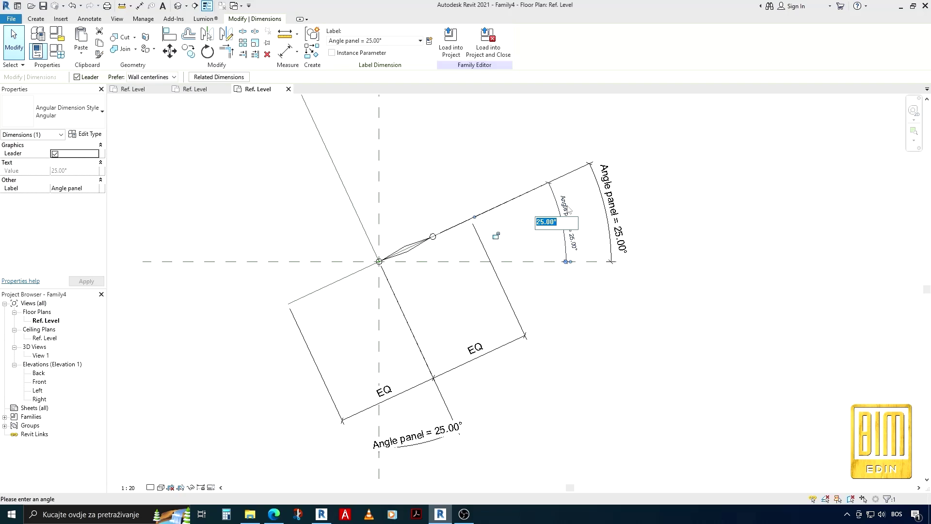
pyautogui.write('35')
pyautogui.press('Return')
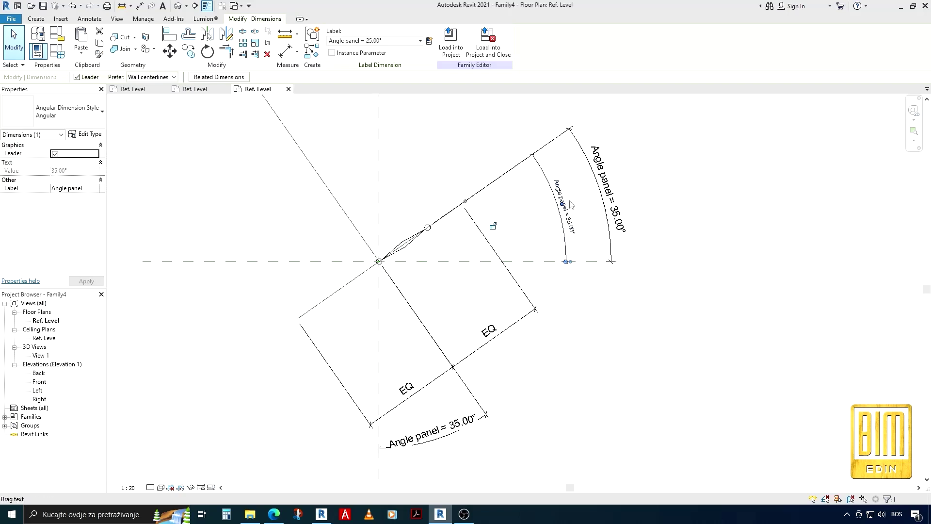
pyautogui.click(604, 176)
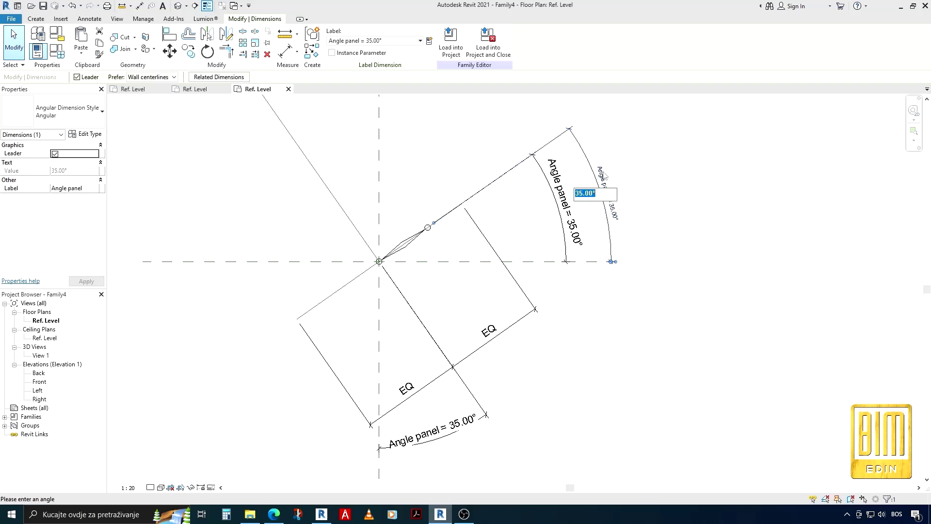
pyautogui.write('45')
pyautogui.press('Return')
# - Flex the angle to 40°, then 0°, and settle it back at 25°
pyautogui.click(597, 165)
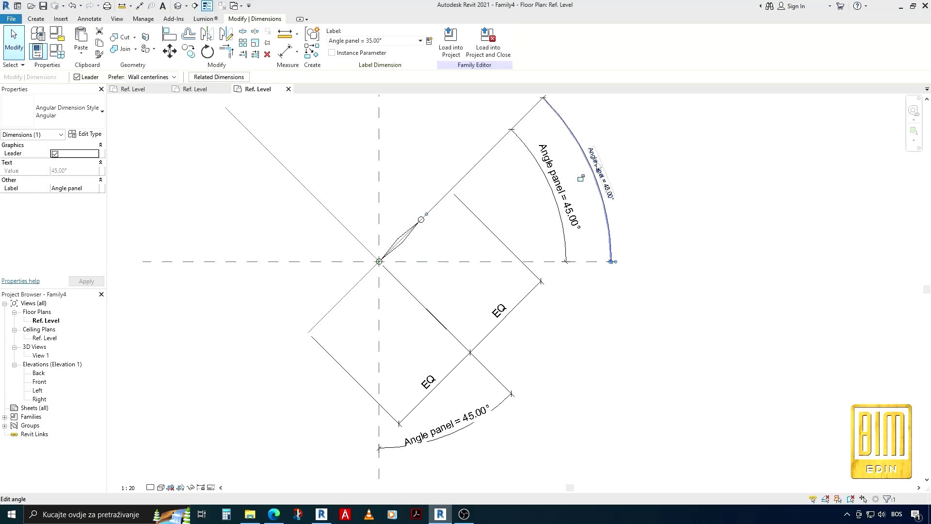
pyautogui.write('40')
pyautogui.press('Return')
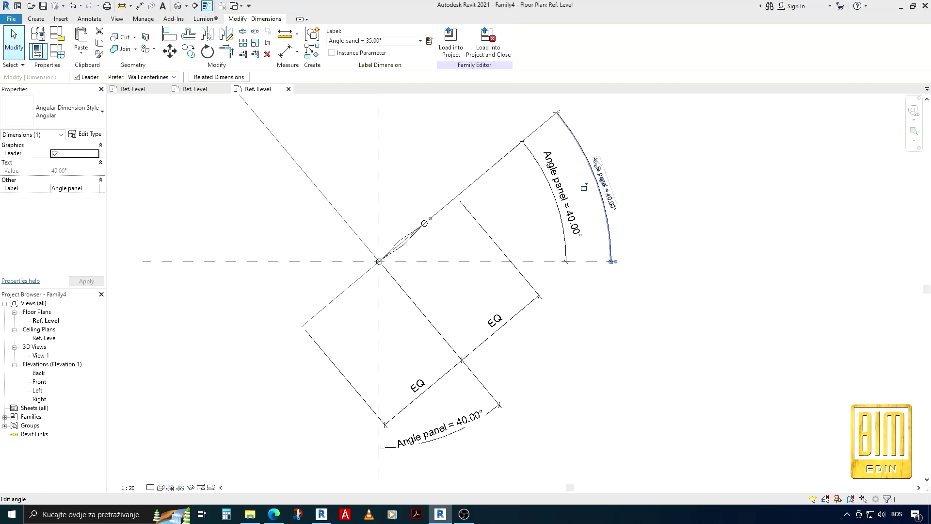
pyautogui.click(599, 164)
pyautogui.write('0')
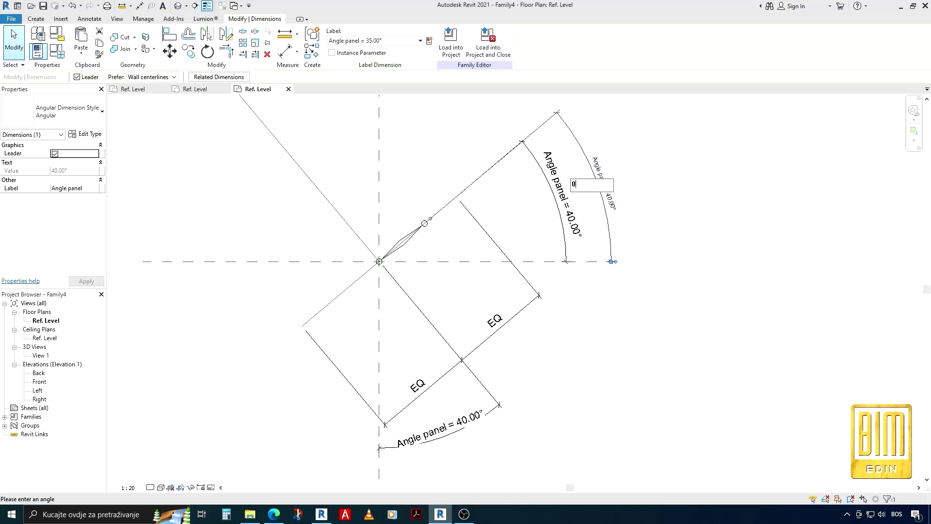
pyautogui.press('Return')
pyautogui.click(398, 241)
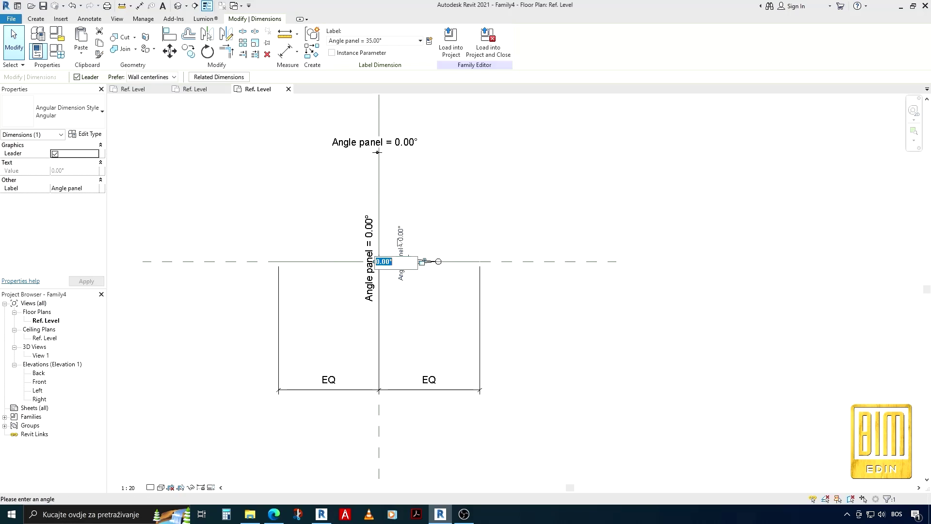
pyautogui.write('25')
pyautogui.press('Return')
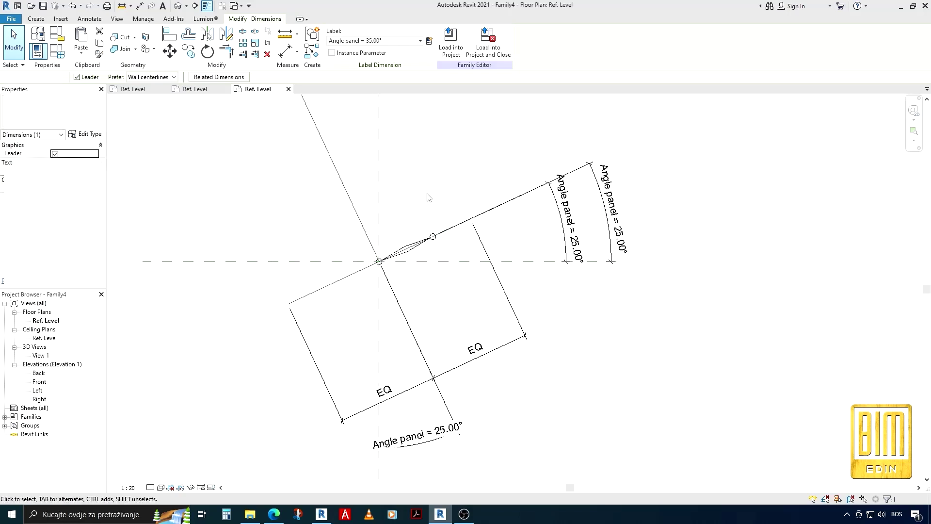
pyautogui.press('Escape')
# - Select the nested Panel and review its type properties
pyautogui.click(406, 248)
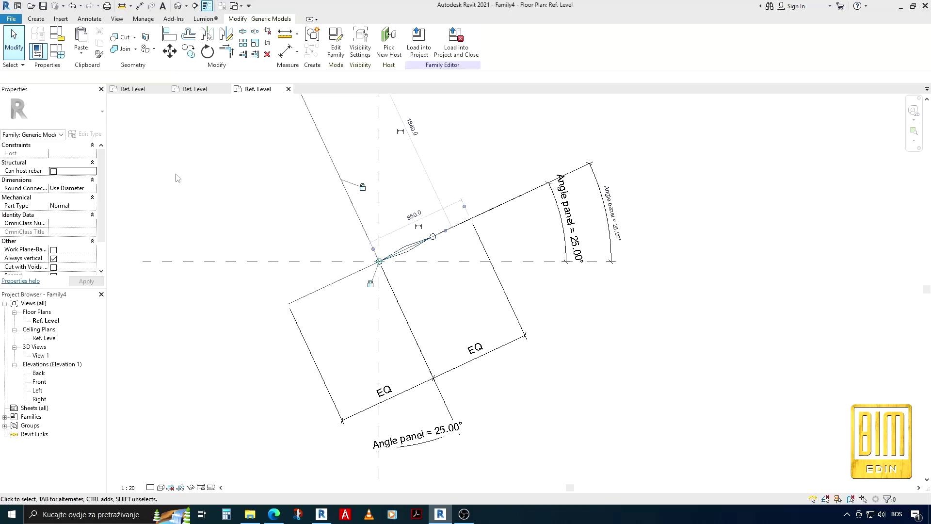
pyautogui.click(87, 134)
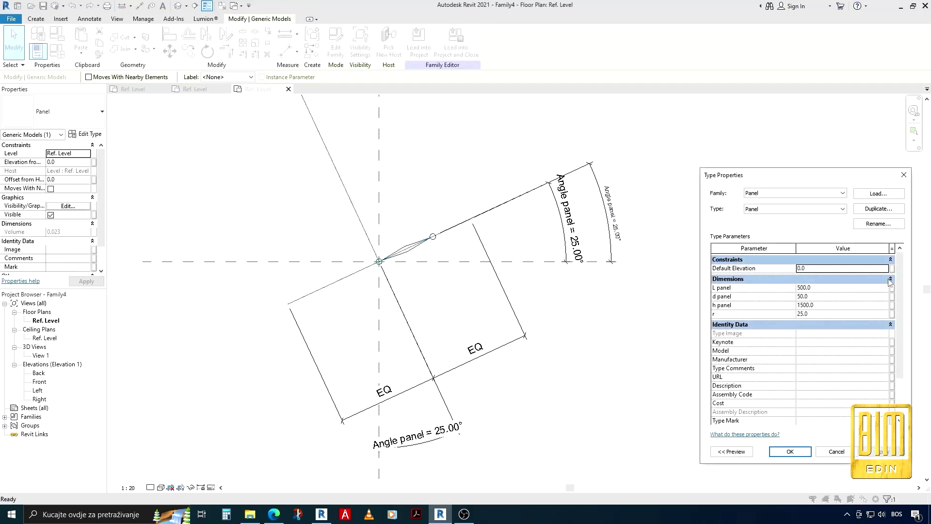
pyautogui.scroll(-2, 771, 394)
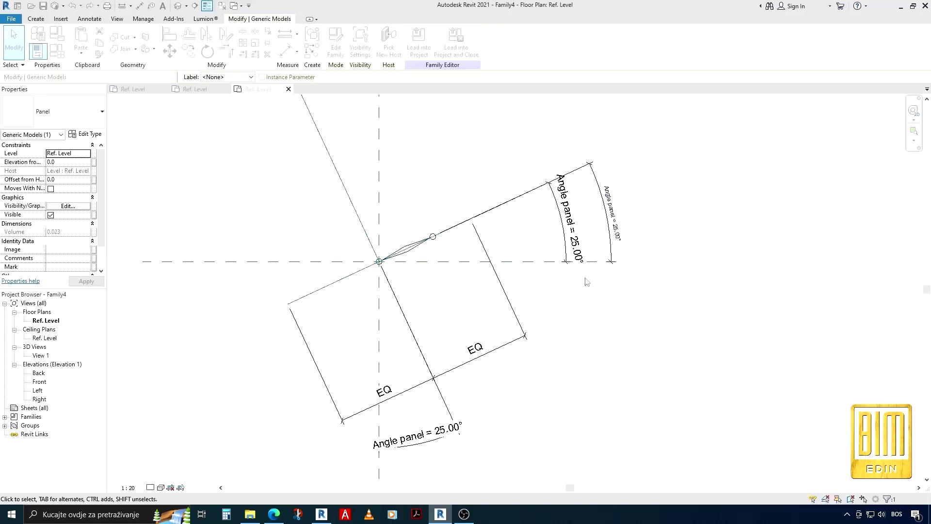
pyautogui.click(795, 451)
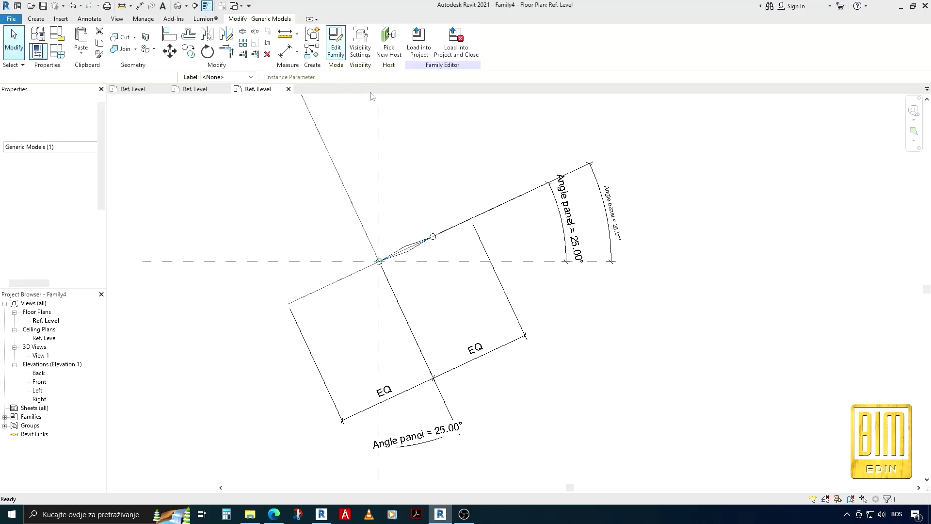
# - In the Panel family, link the extrusion material to new parameter Material panel and save
pyautogui.click(194, 89)
pyautogui.click(562, 324)
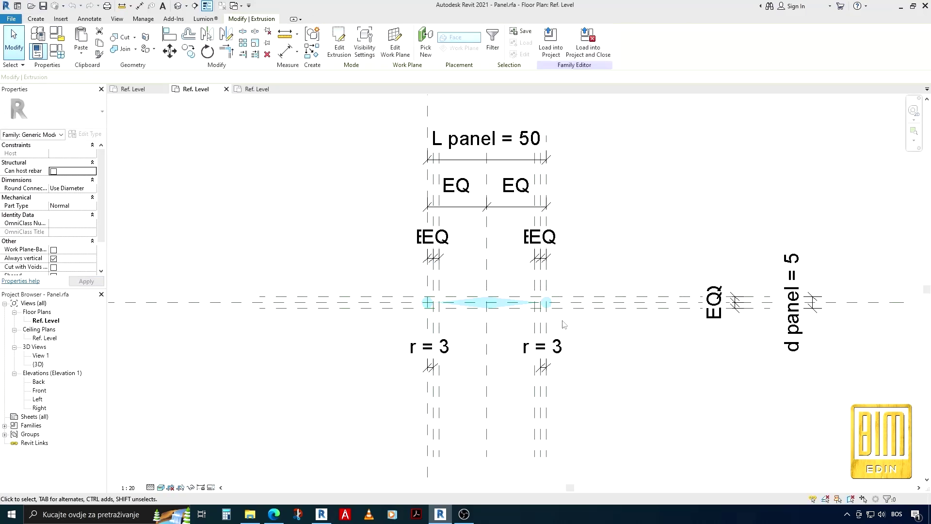
pyautogui.click(102, 215)
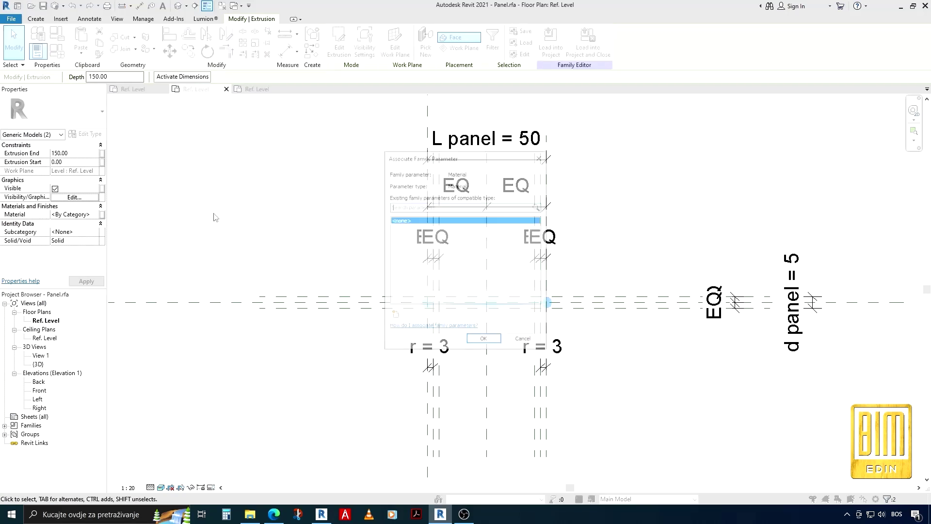
pyautogui.click(394, 316)
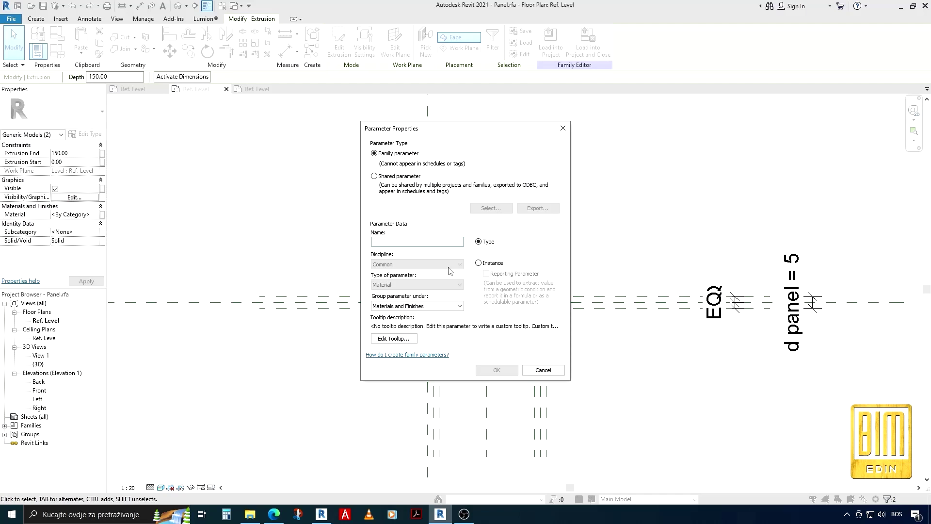
pyautogui.write('ma')
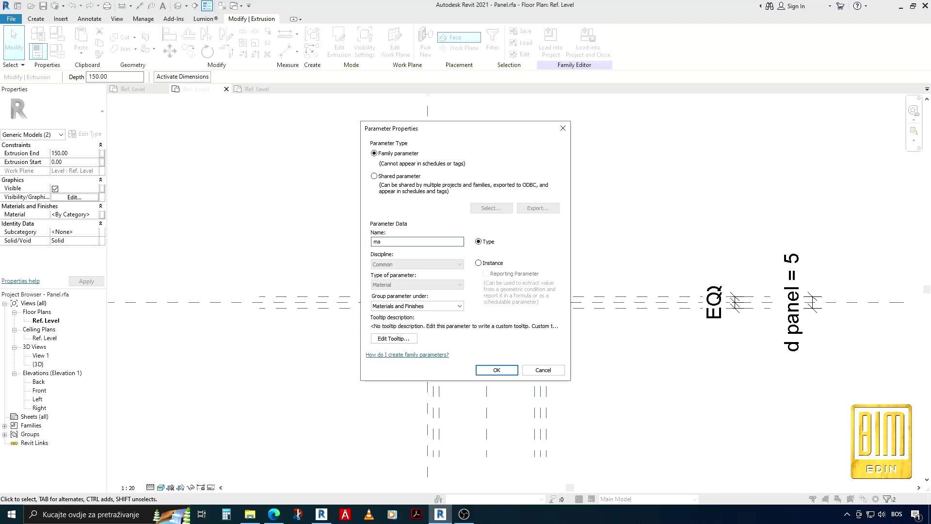
pyautogui.press('BackSpace')
pyautogui.press('BackSpace')
pyautogui.write('a')
pyautogui.click(490, 371)
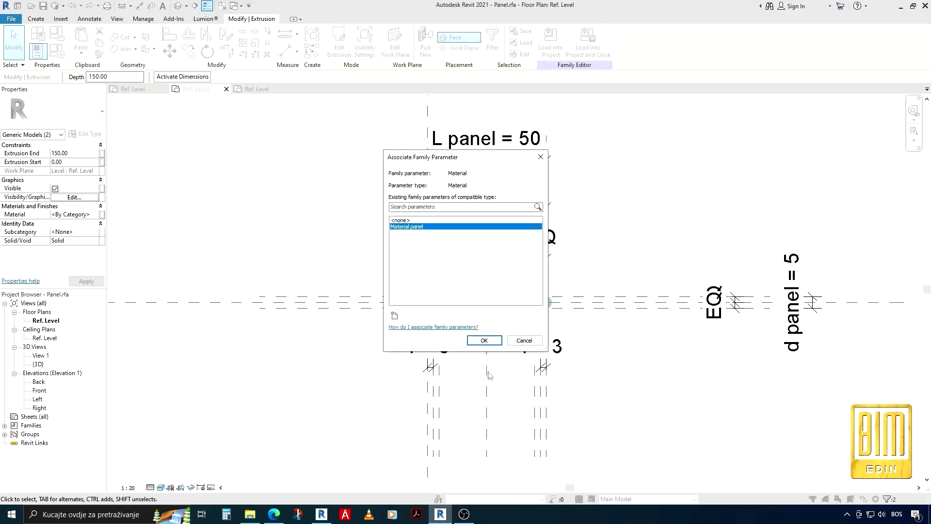
pyautogui.click(484, 340)
pyautogui.click(391, 265)
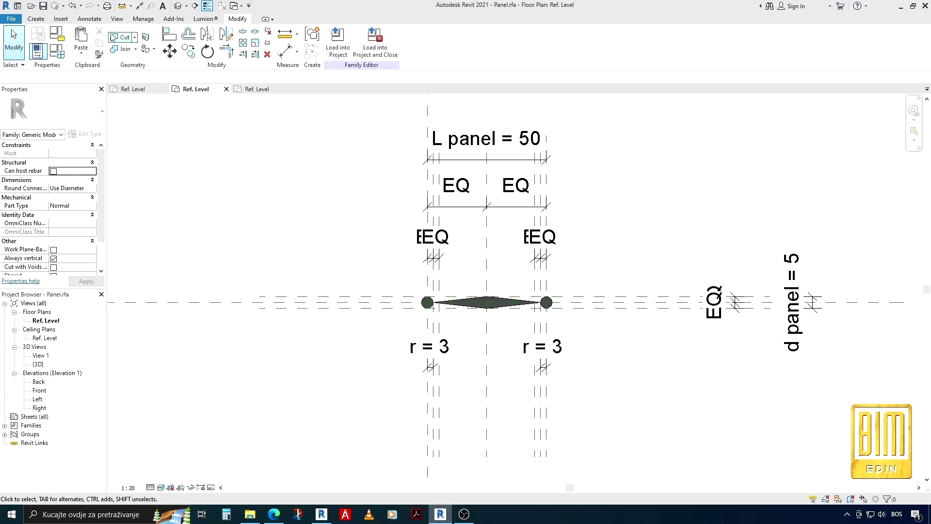
pyautogui.hotkey('ctrl', 's')
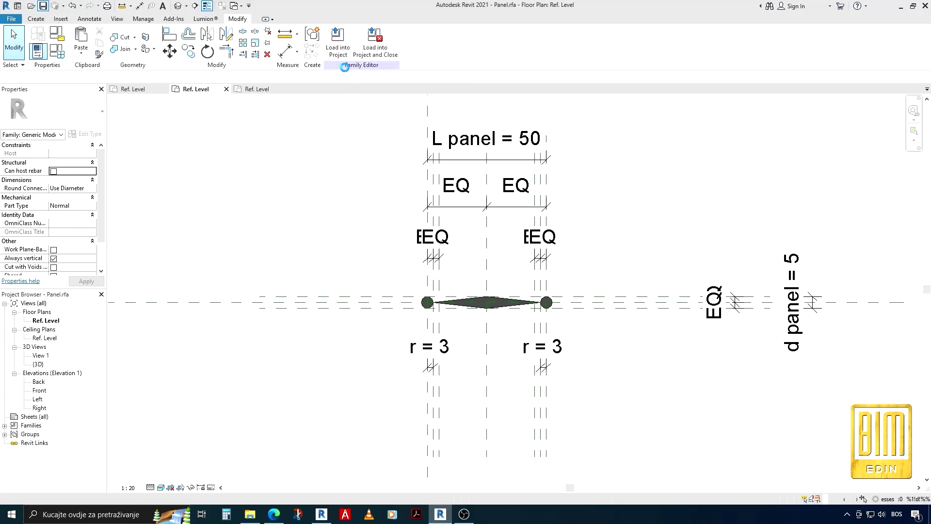
# - Load the edited Panel into Family4, overwriting the existing version
pyautogui.click(338, 43)
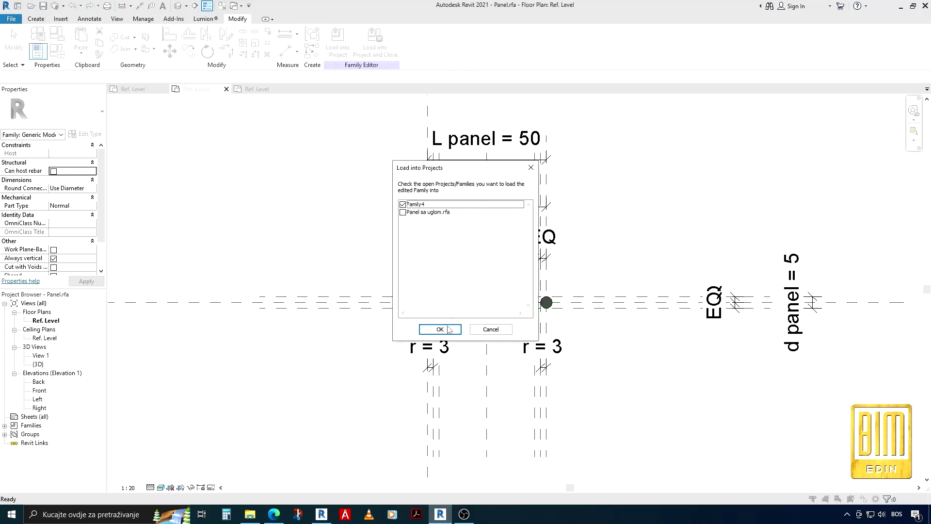
pyautogui.click(449, 330)
pyautogui.click(436, 229)
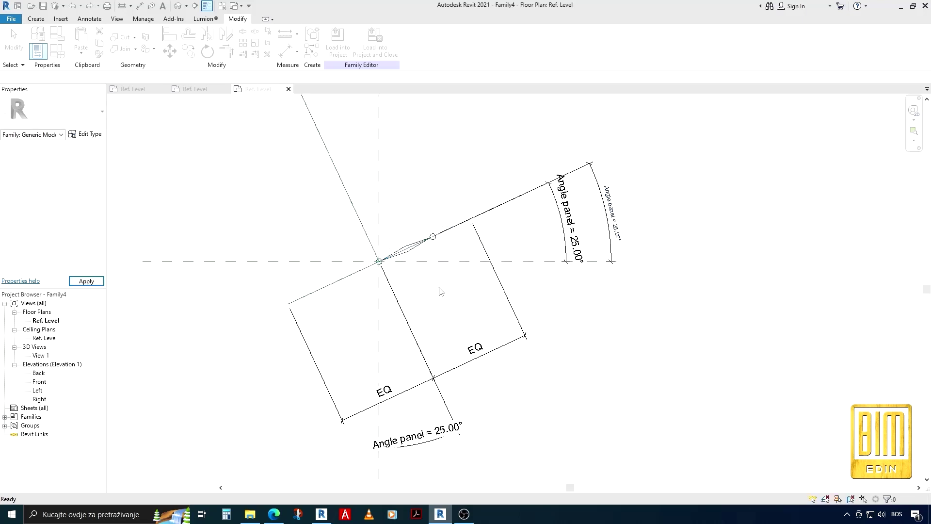
# - Associate the Panel's Material panel with a new Family4 parameter named Materijal panel
pyautogui.click(420, 248)
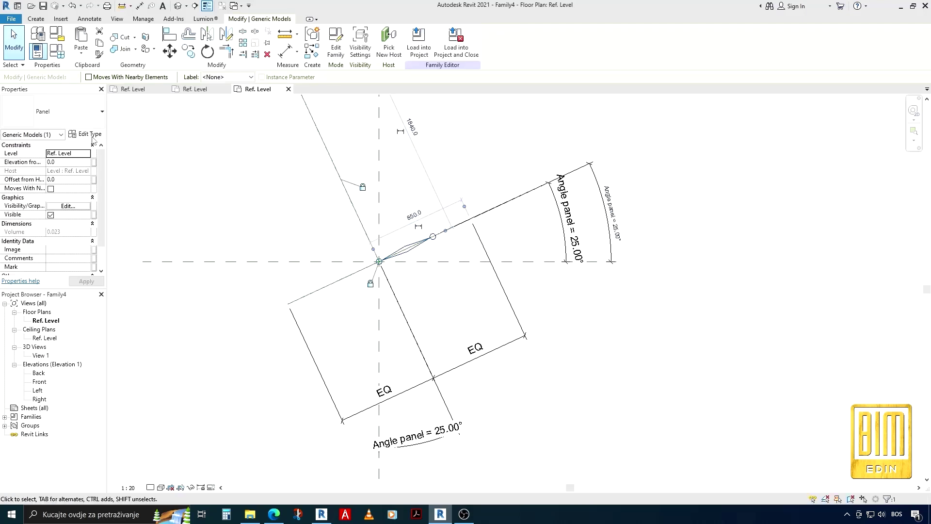
pyautogui.click(89, 134)
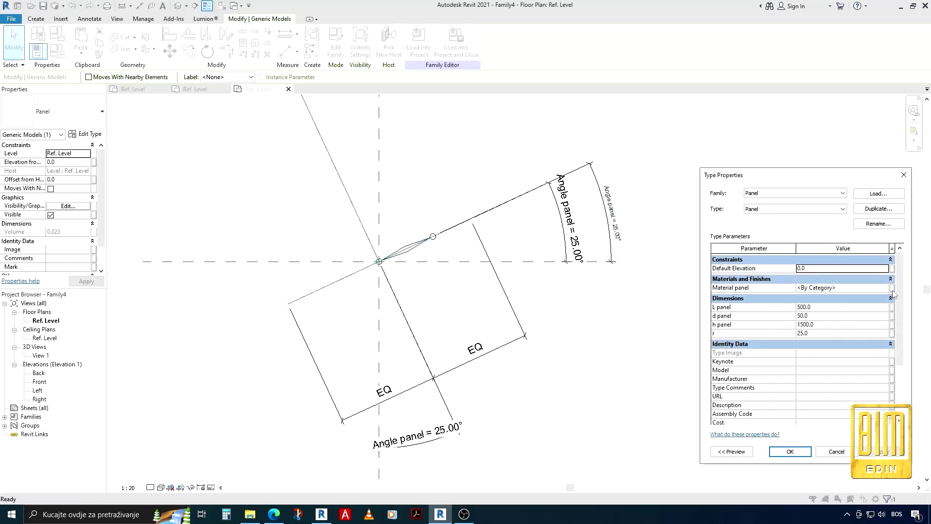
pyautogui.click(892, 288)
pyautogui.click(733, 388)
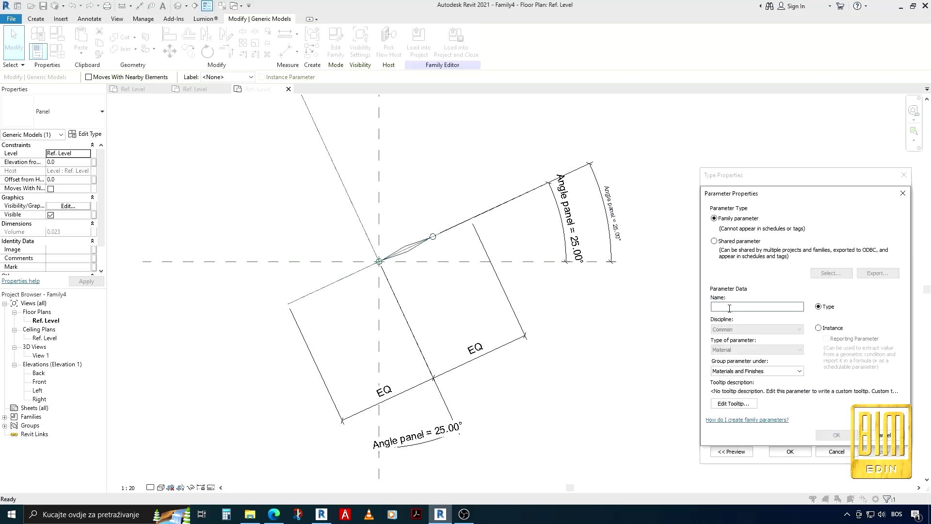
pyautogui.write('ma')
pyautogui.write('t')
pyautogui.press('BackSpace')
pyautogui.write('Materijal panel')
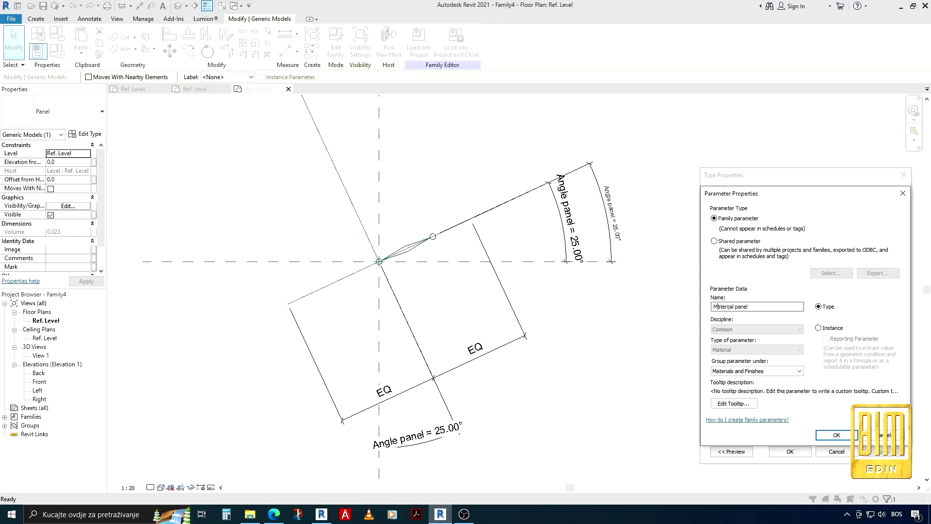
pyautogui.click(839, 436)
pyautogui.click(825, 404)
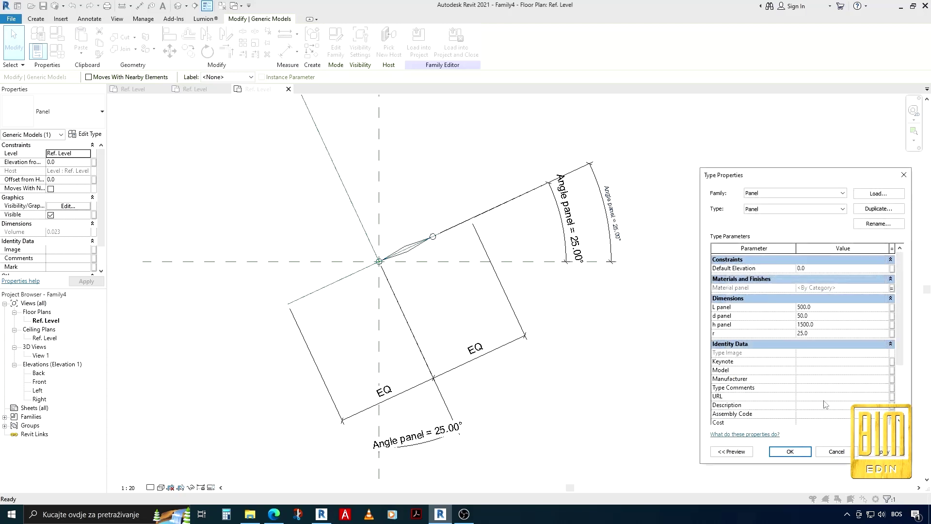
# - Link the Panel's L panel to a new family parameter named L panel
pyautogui.click(892, 307)
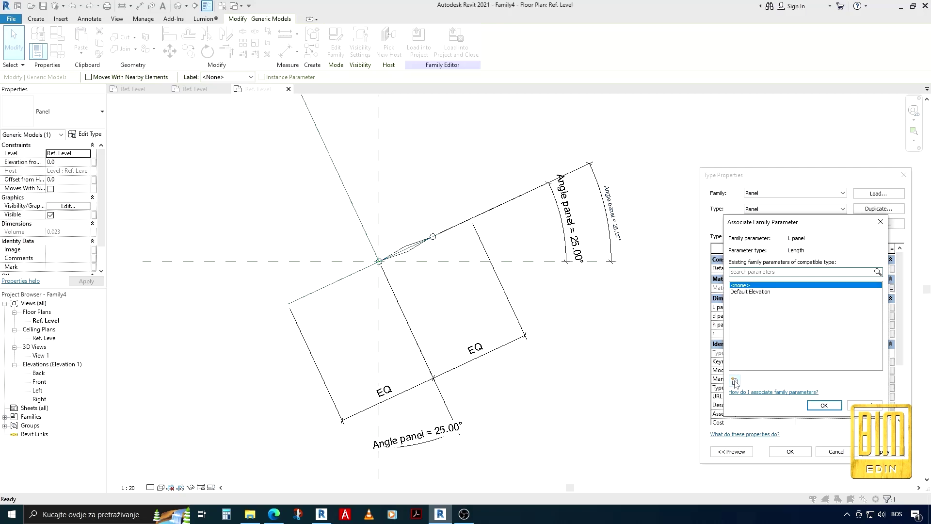
pyautogui.click(734, 381)
pyautogui.write('L panel')
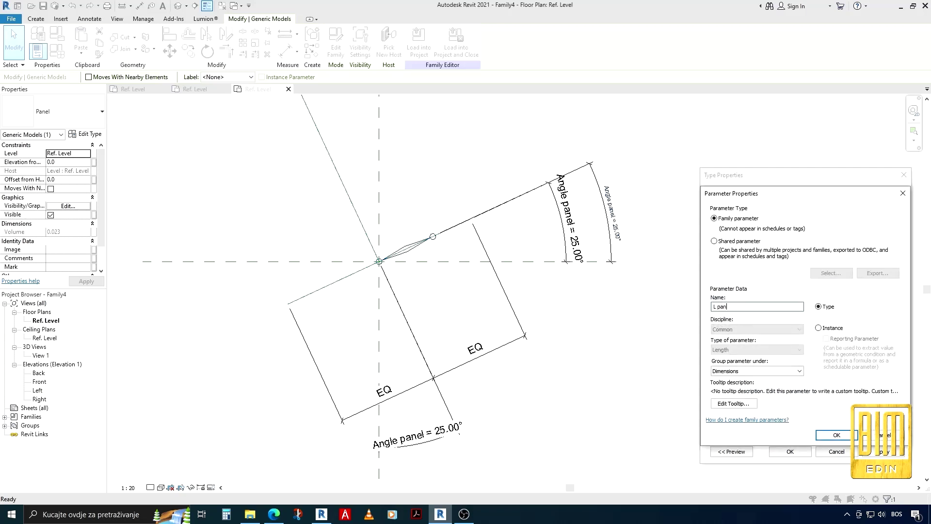
pyautogui.click(828, 434)
pyautogui.click(827, 411)
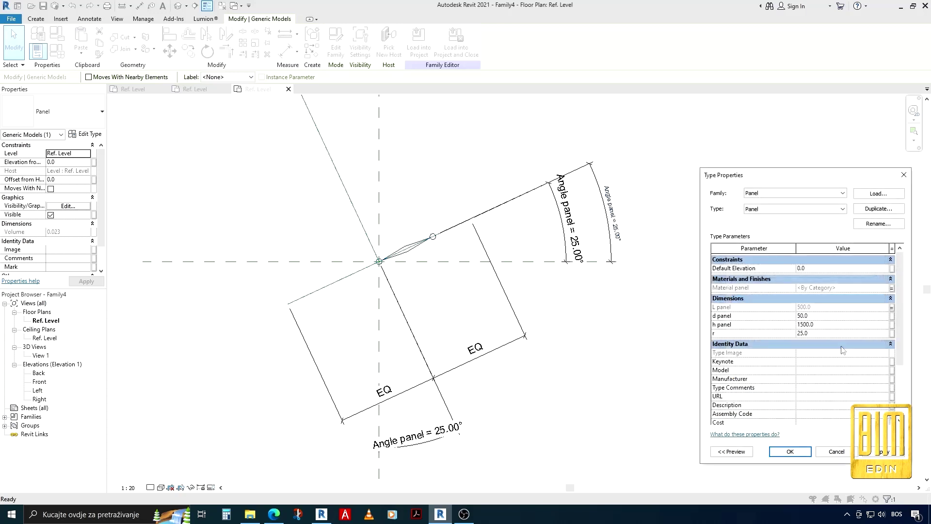
# - Link the Panel's d panel to a new family parameter named d panel
pyautogui.click(892, 315)
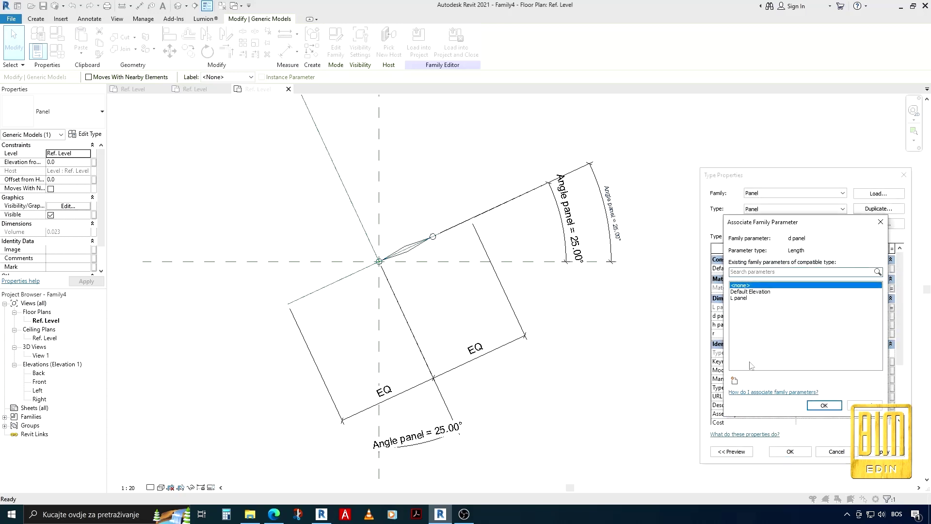
pyautogui.click(734, 380)
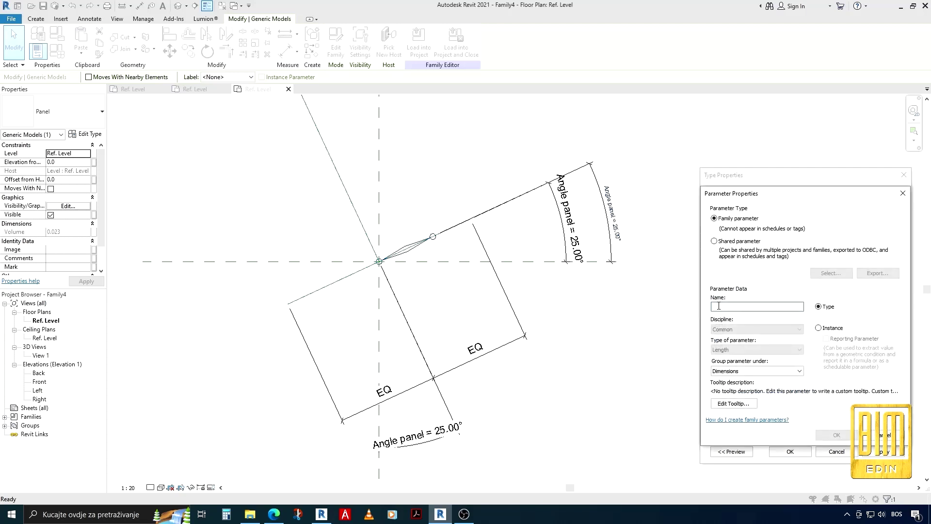
pyautogui.write('D')
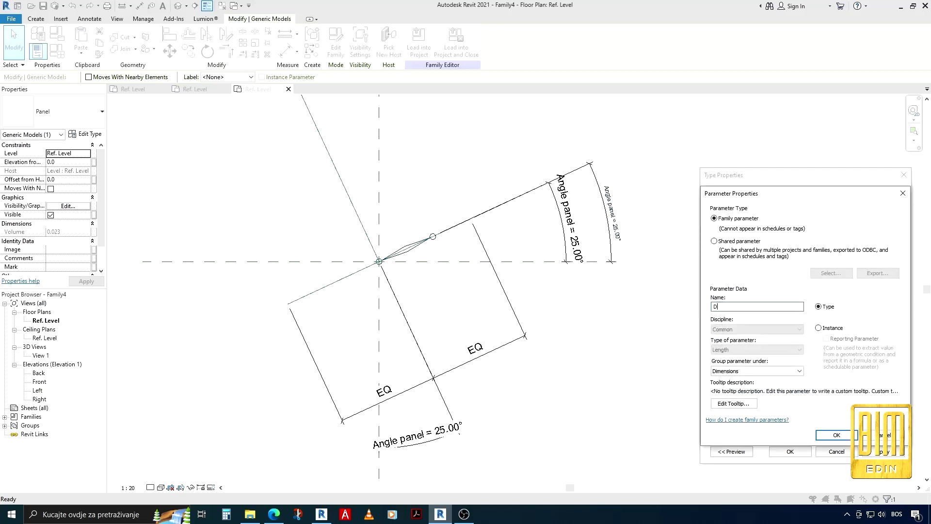
pyautogui.press('BackSpace')
pyautogui.write('d panel')
pyautogui.click(837, 435)
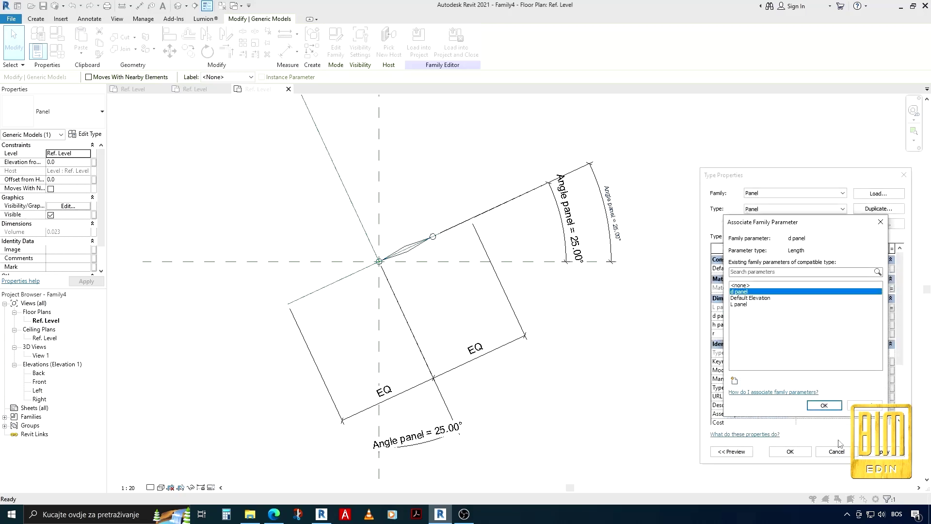
pyautogui.click(827, 409)
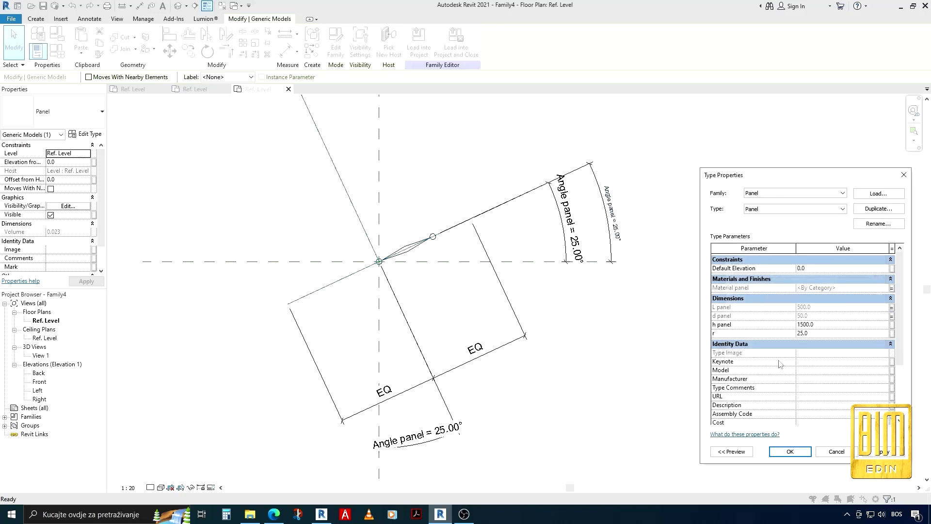
# - Link the Panel's h panel to a new family parameter named h panel
pyautogui.click(892, 325)
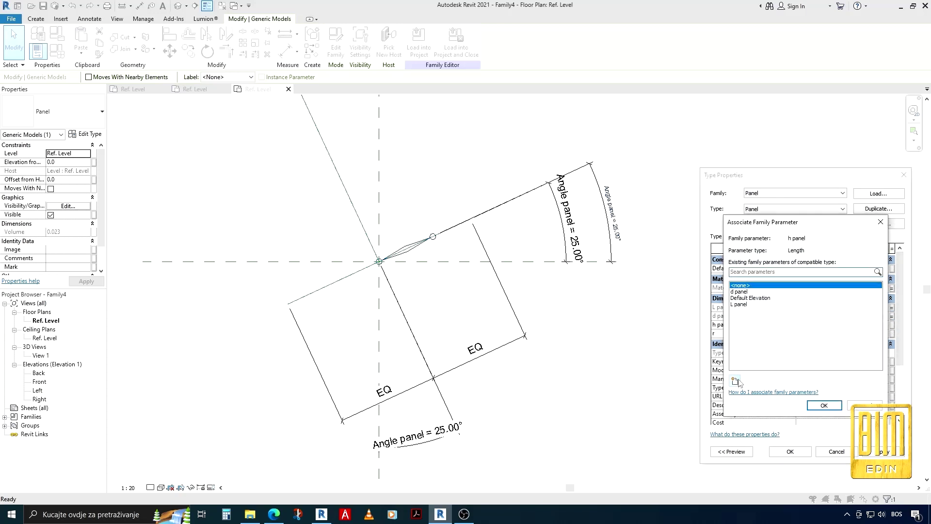
pyautogui.click(734, 381)
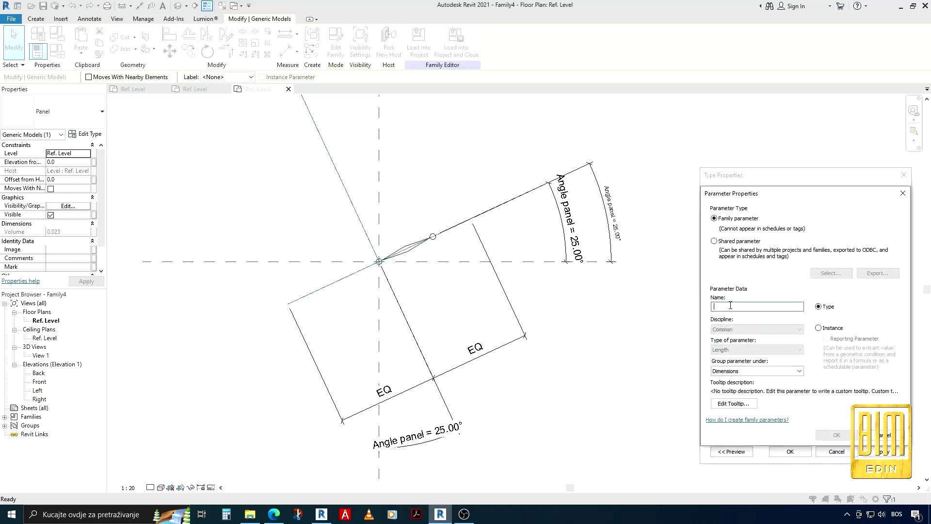
pyautogui.write('h panel')
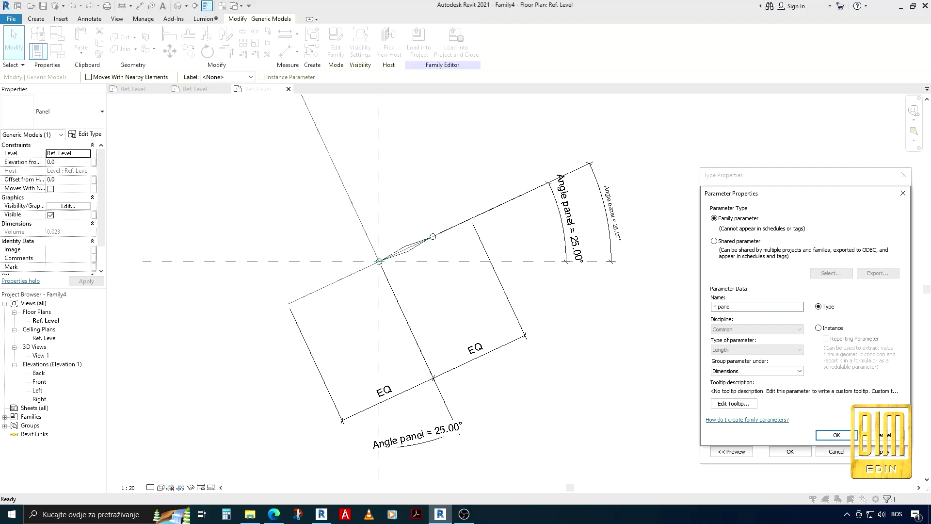
pyautogui.click(836, 435)
pyautogui.click(825, 413)
# - Apply the Panel's type property changes and open the default 3D view
pyautogui.click(797, 450)
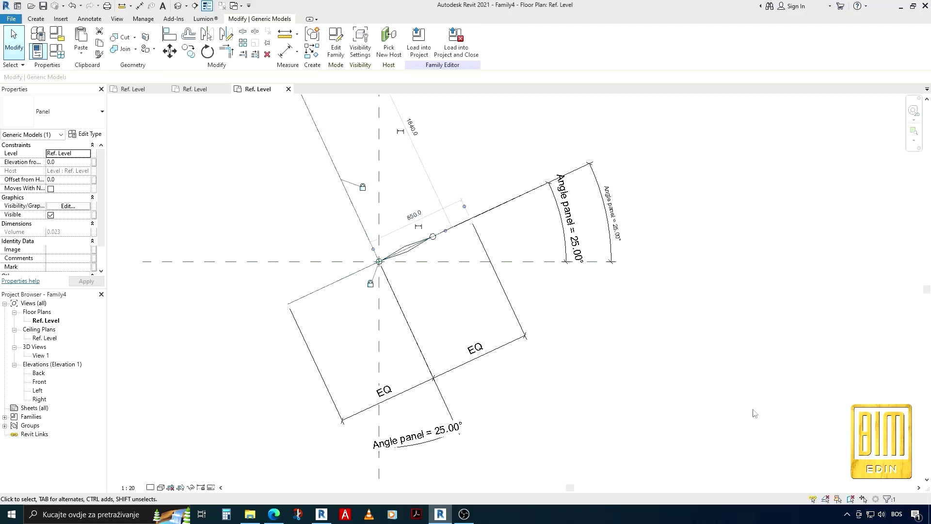
pyautogui.scroll(-1, 380, 286)
pyautogui.scroll(-3, 380, 285)
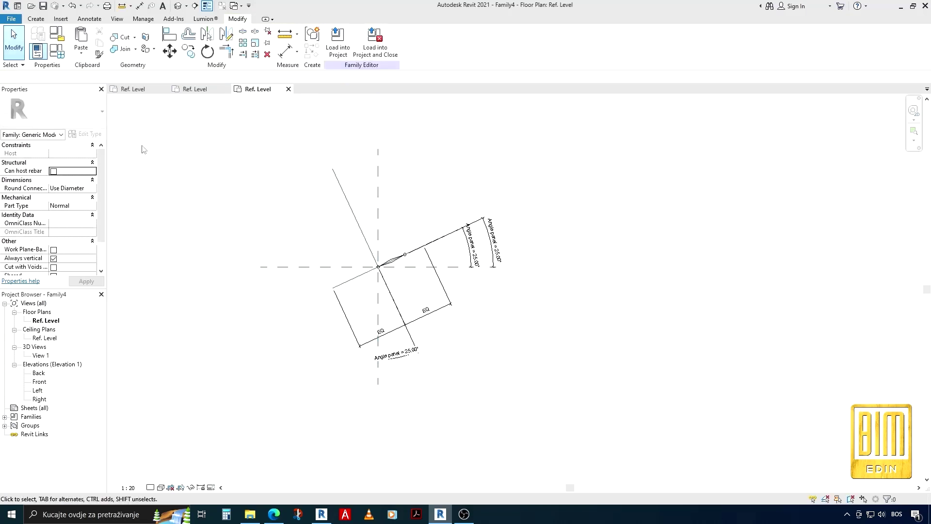
pyautogui.click(178, 7)
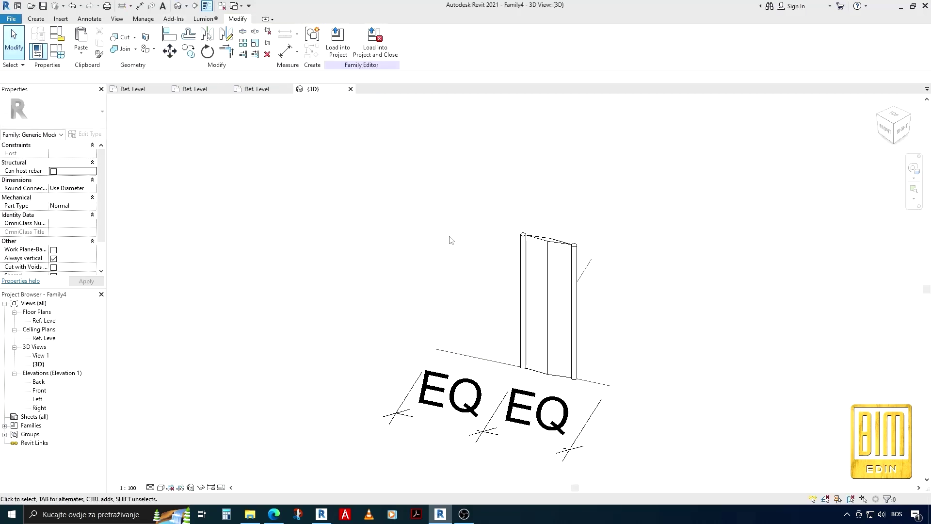
pyautogui.scroll(-1, 448, 237)
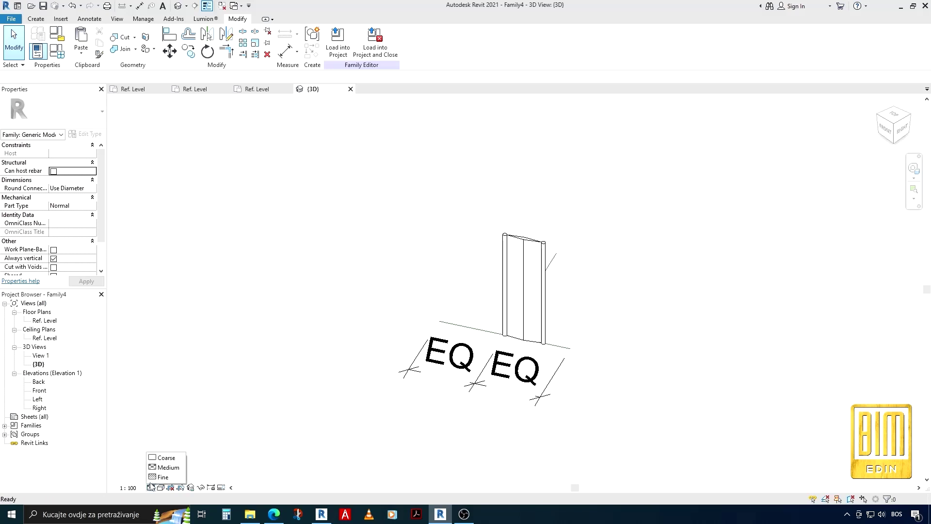
# - Set the 3D view's visual style to Shaded and its scale to 1:5
pyautogui.click(160, 488)
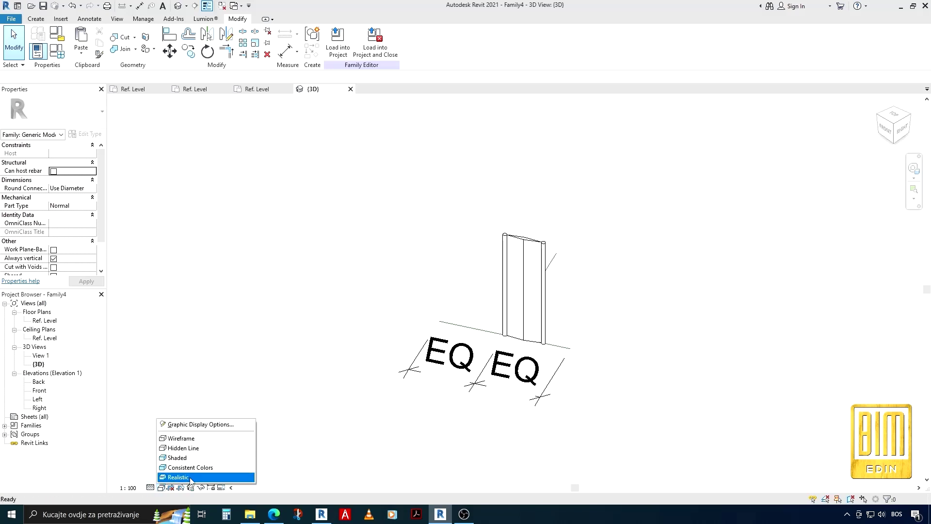
pyautogui.click(193, 477)
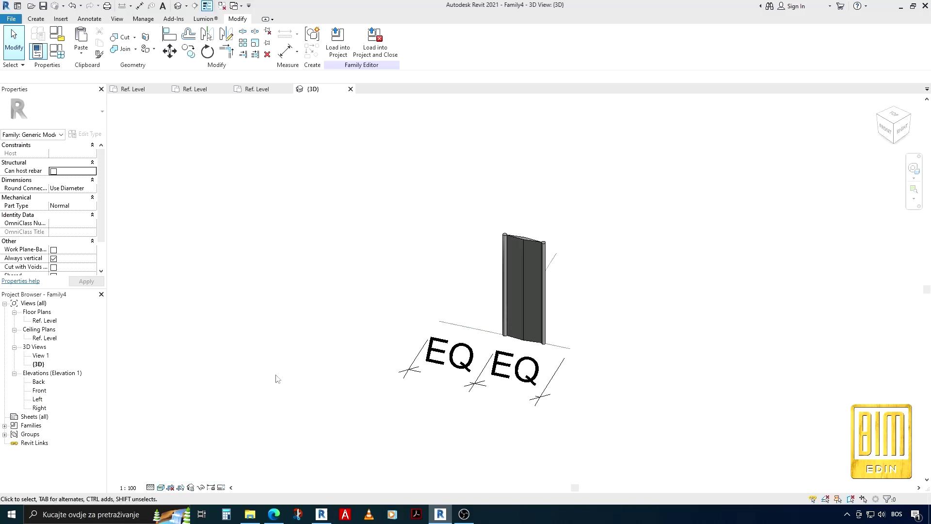
pyautogui.click(127, 487)
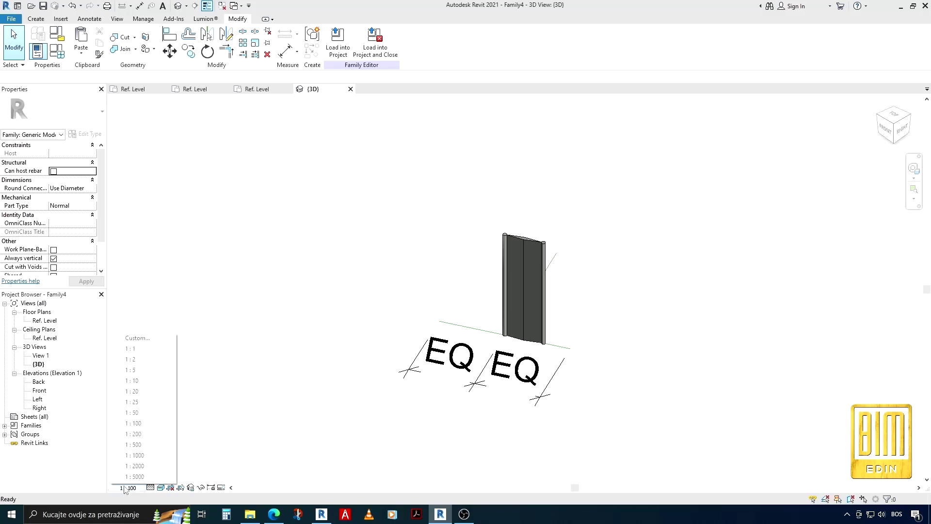
pyautogui.click(135, 371)
pyautogui.scroll(1, 536, 300)
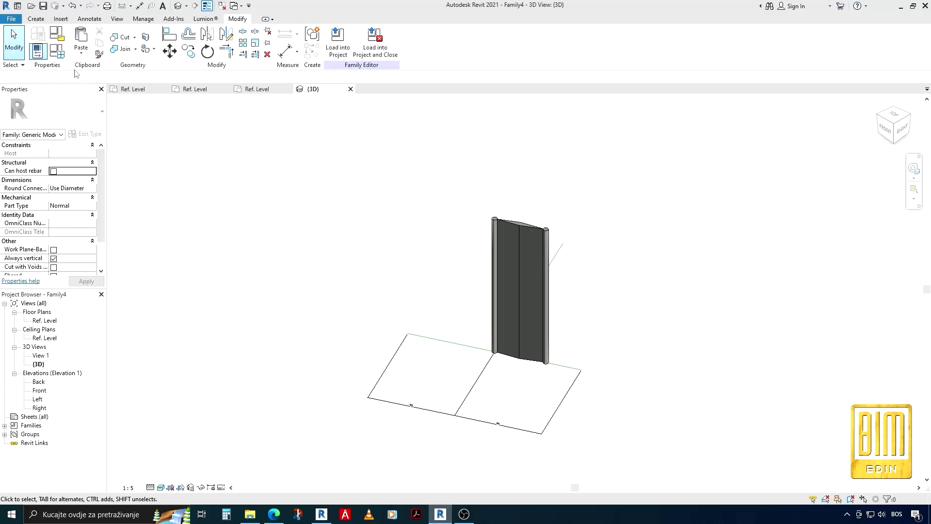
# - Move Angle panel to the bottom of the Dimensions group in Family Types
pyautogui.click(61, 58)
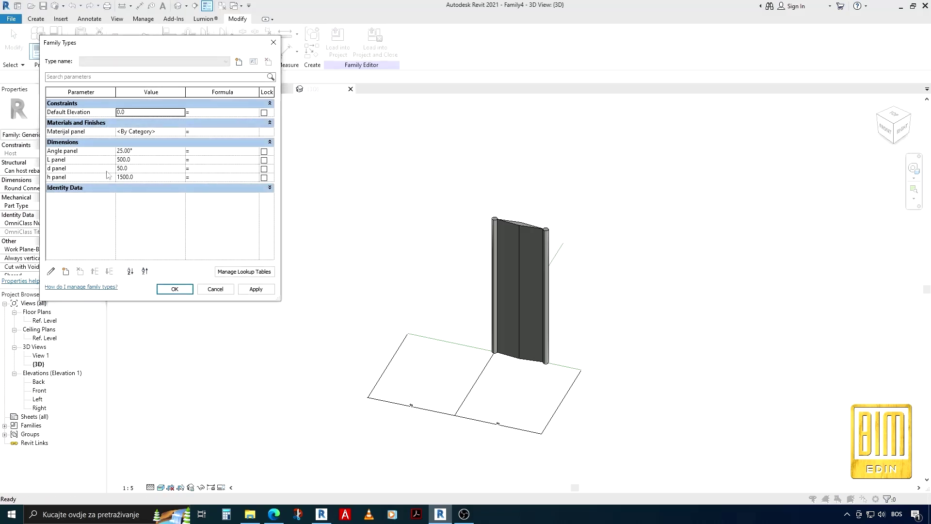
pyautogui.click(82, 151)
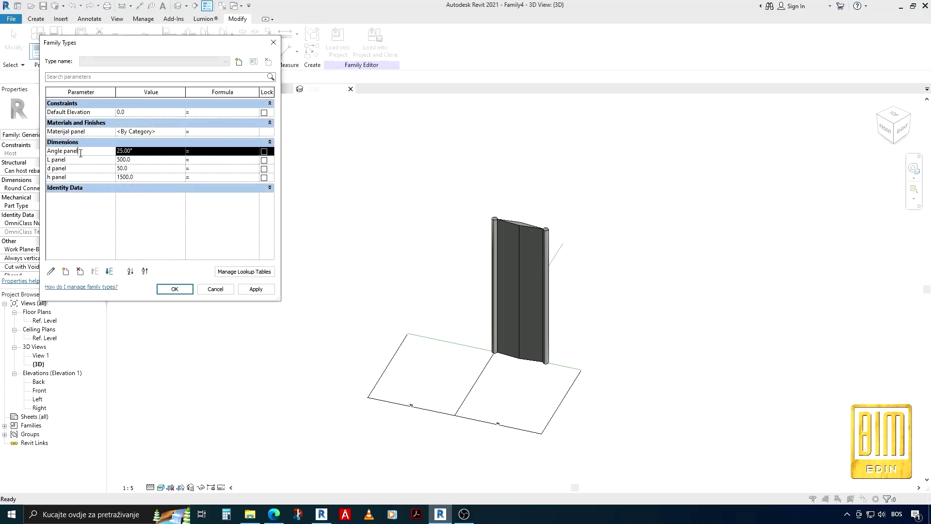
pyautogui.click(108, 272)
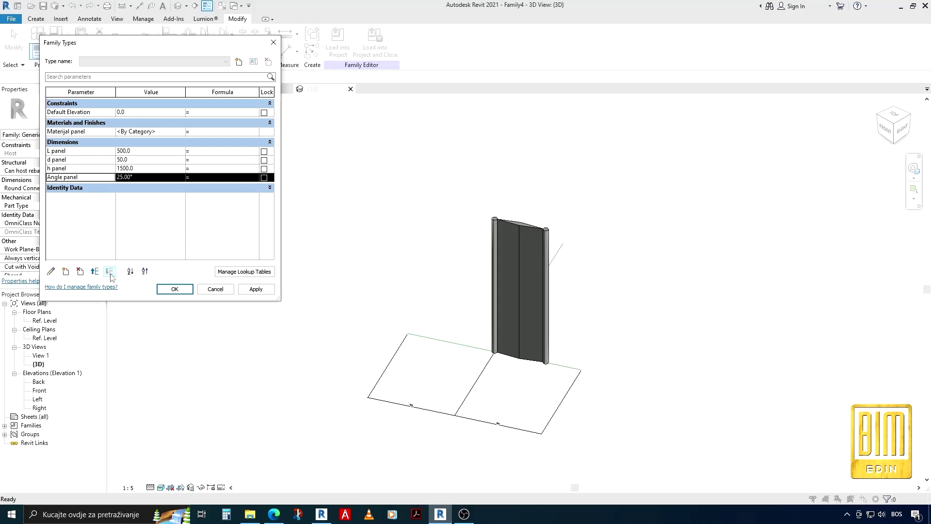
pyautogui.click(110, 273)
pyautogui.click(147, 152)
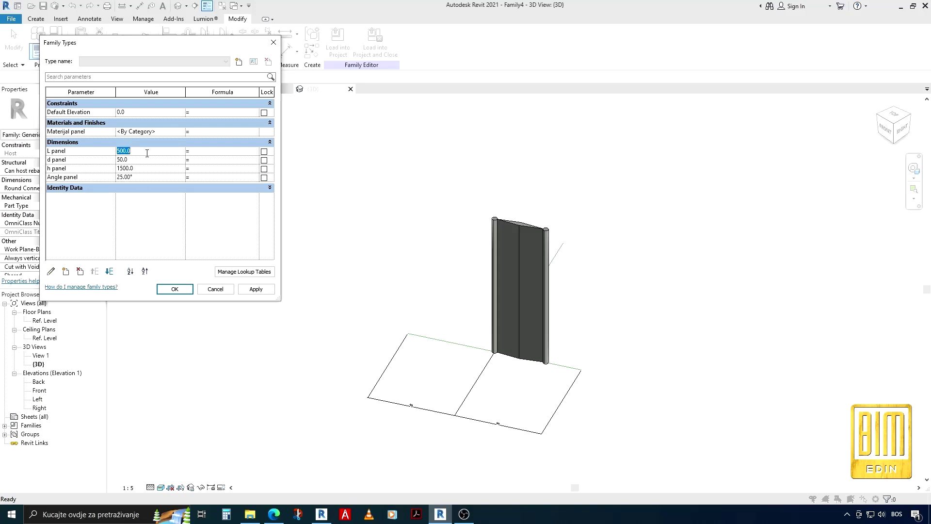
pyautogui.click(188, 288)
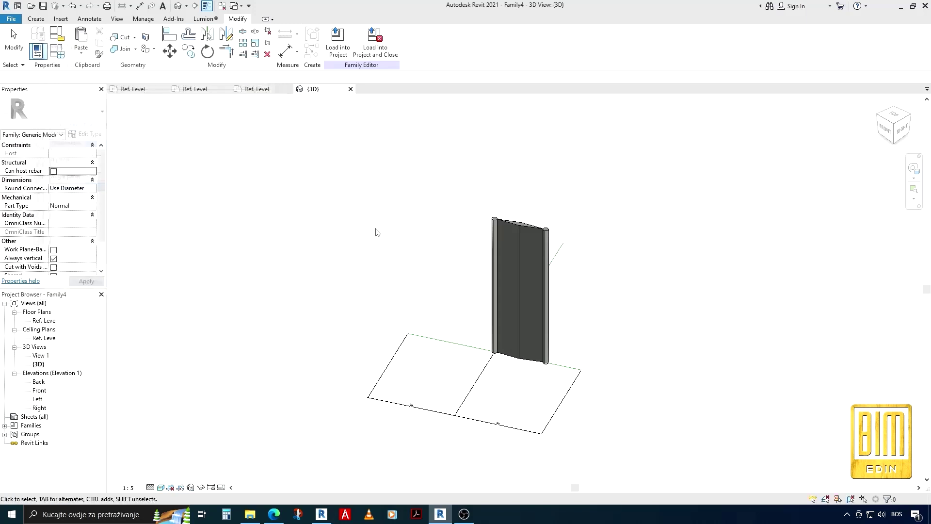
# - Change the project length units to decimeters with the UN command
pyautogui.press('u')
pyautogui.press('n')
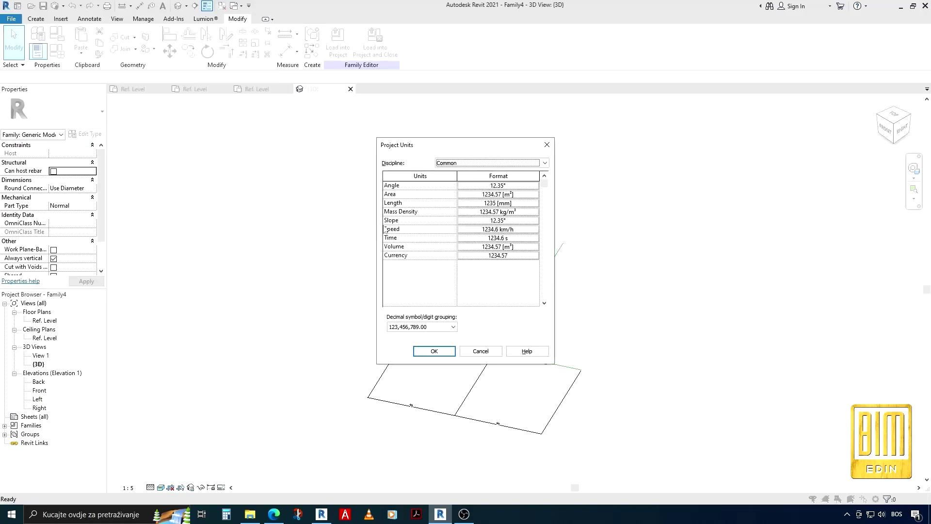
pyautogui.click(505, 206)
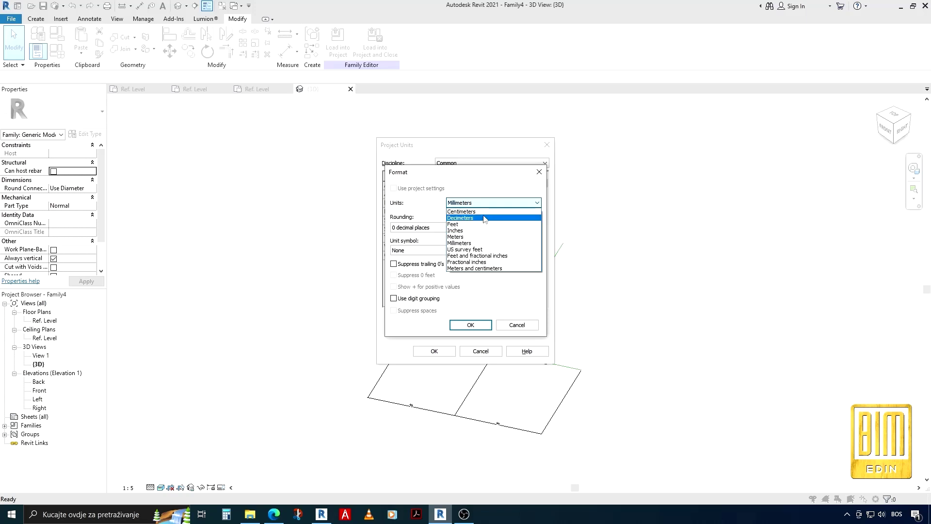
pyautogui.click(484, 219)
pyautogui.click(470, 325)
pyautogui.click(434, 351)
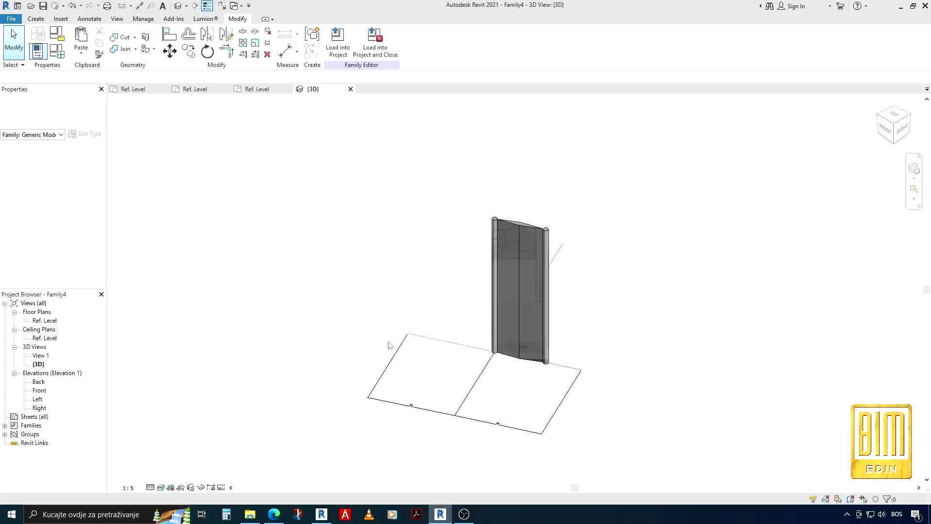
pyautogui.click(56, 50)
# - Set L panel to 60, d panel to 3 and h panel to 2, applying each
pyautogui.click(151, 152)
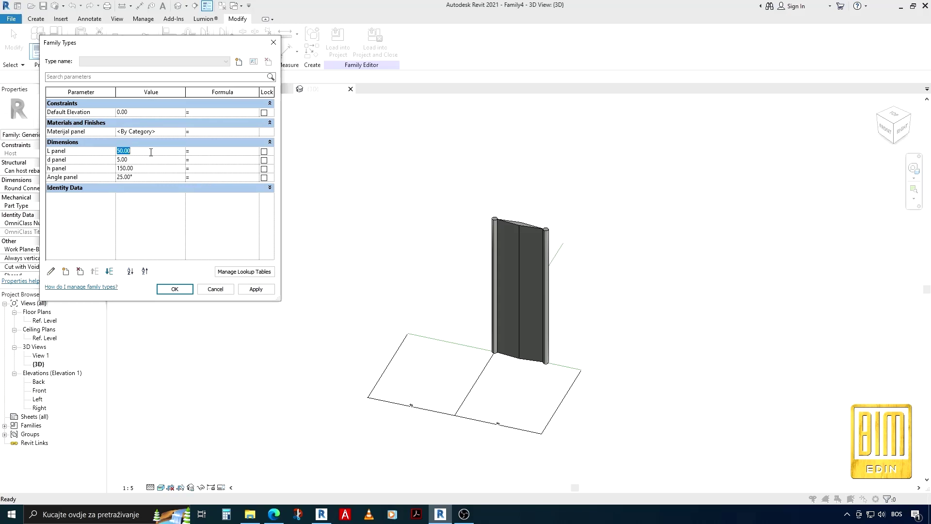
pyautogui.write('60')
pyautogui.click(151, 160)
pyautogui.write('3')
pyautogui.click(255, 288)
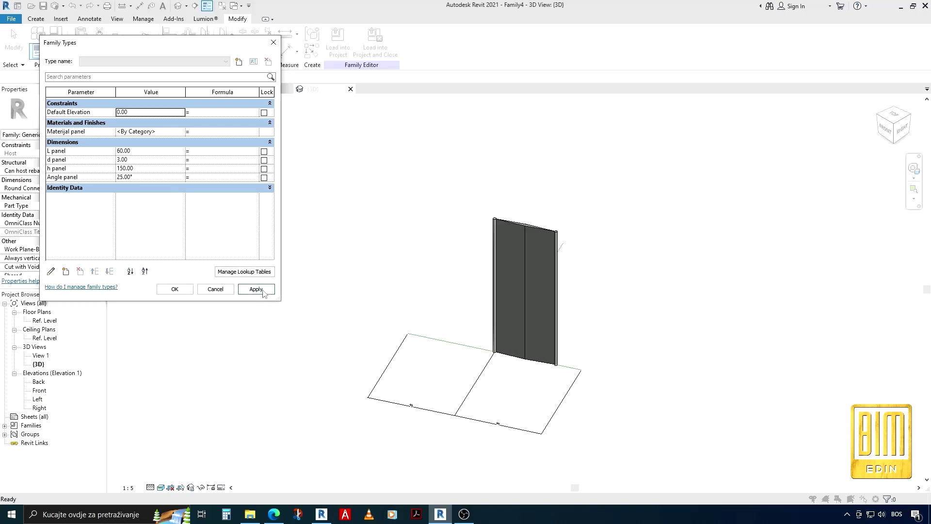
pyautogui.click(159, 169)
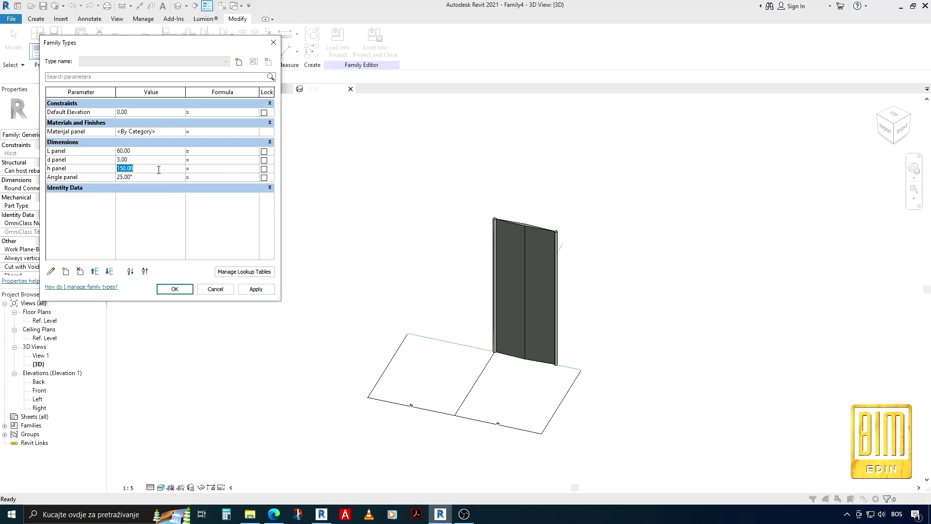
pyautogui.write('250')
pyautogui.click(257, 289)
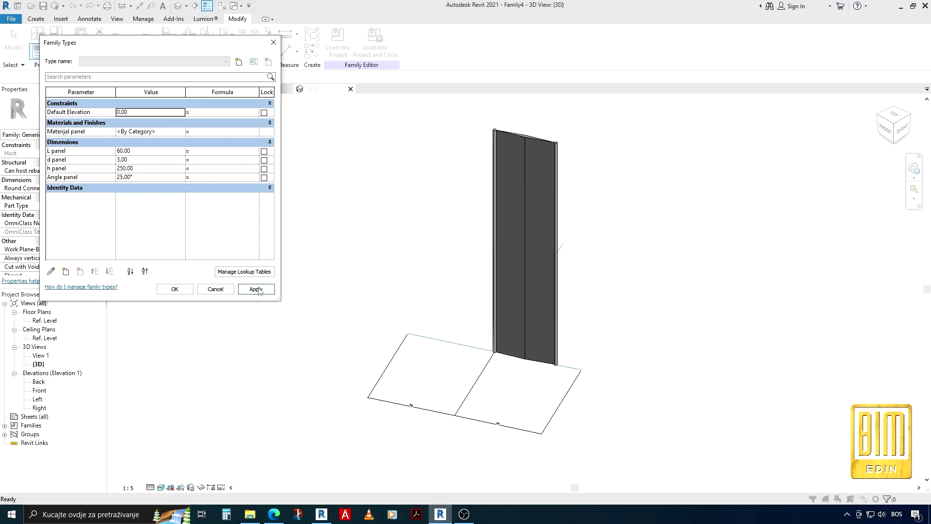
# - Change the Angle panel value to 35°
pyautogui.click(152, 177)
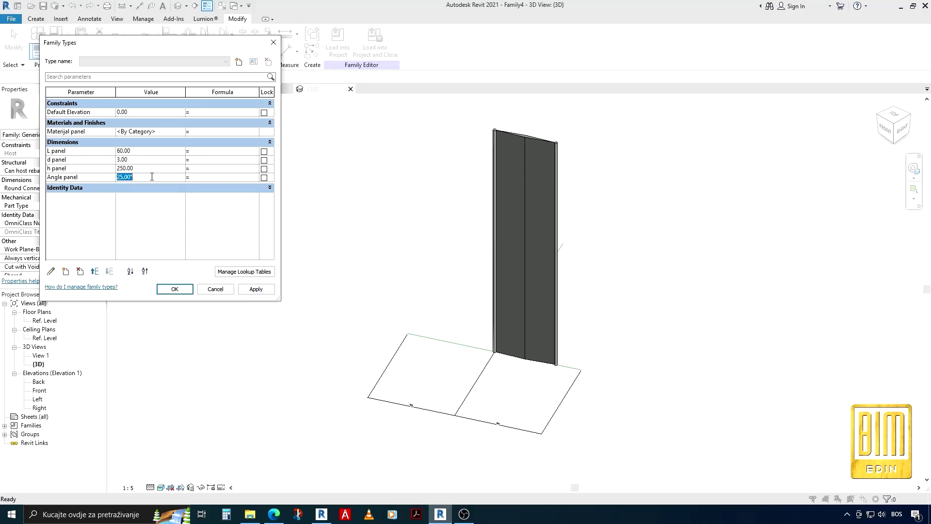
pyautogui.write('3')
pyautogui.write('5')
pyautogui.press('Tab')
# - Apply the 35° angle, then flex Angle panel to 75° and 125°
pyautogui.click(248, 290)
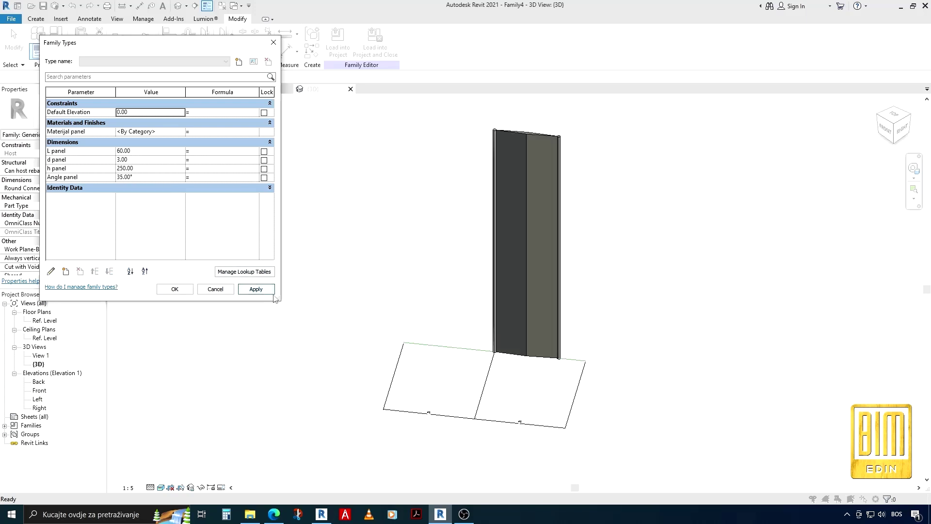
pyautogui.click(158, 174)
pyautogui.write('75')
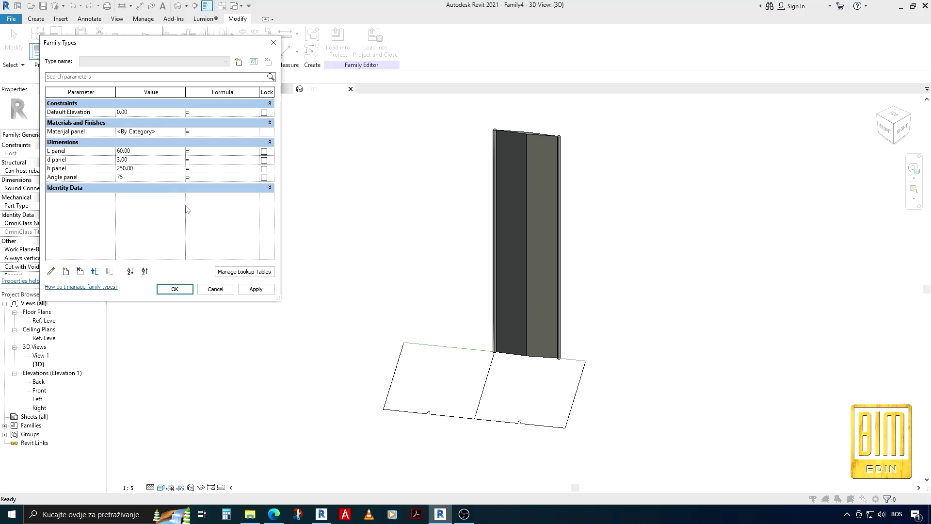
pyautogui.click(255, 289)
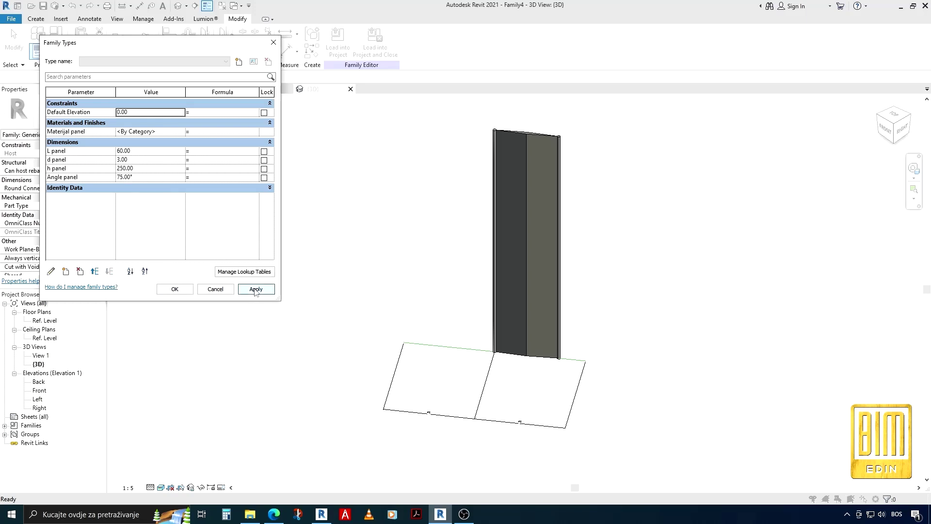
pyautogui.click(152, 177)
pyautogui.write('125')
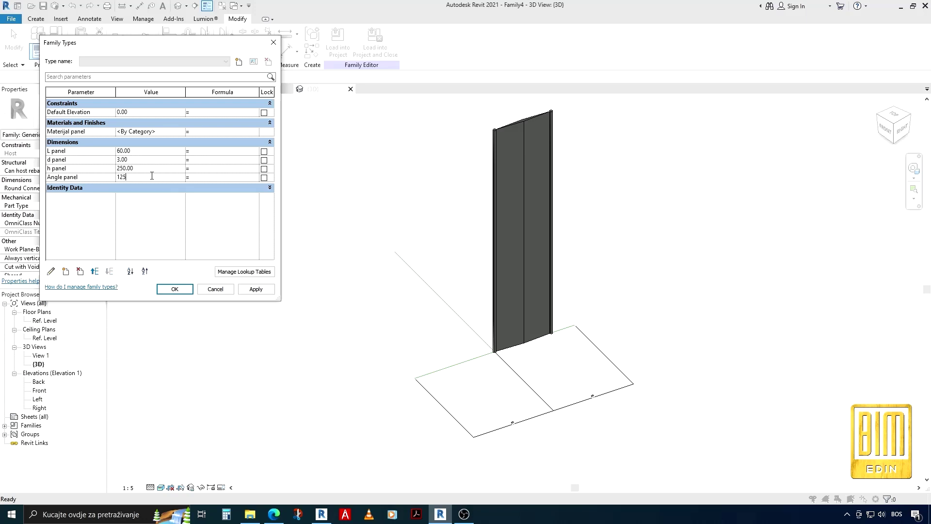
pyautogui.click(254, 289)
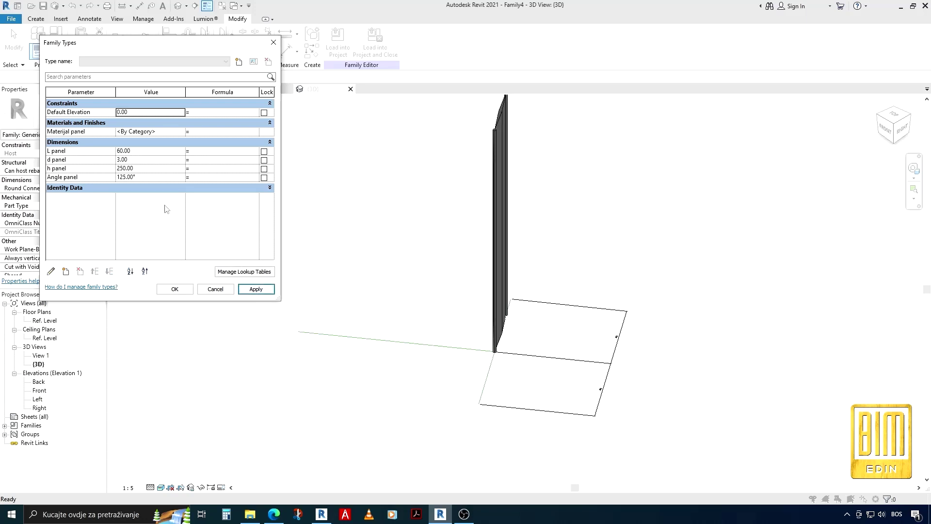
# - Flex Angle panel to 175°, then back to 0°
pyautogui.click(153, 176)
pyautogui.write('175')
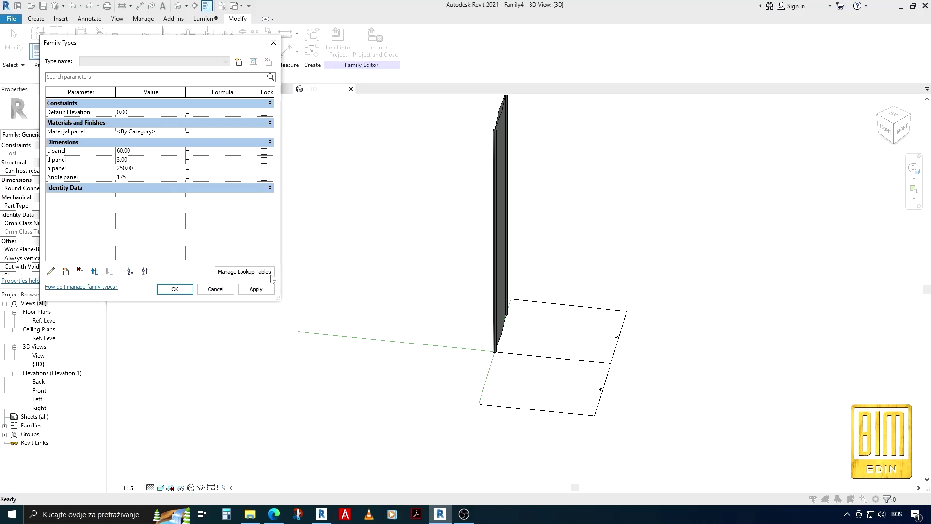
pyautogui.click(256, 289)
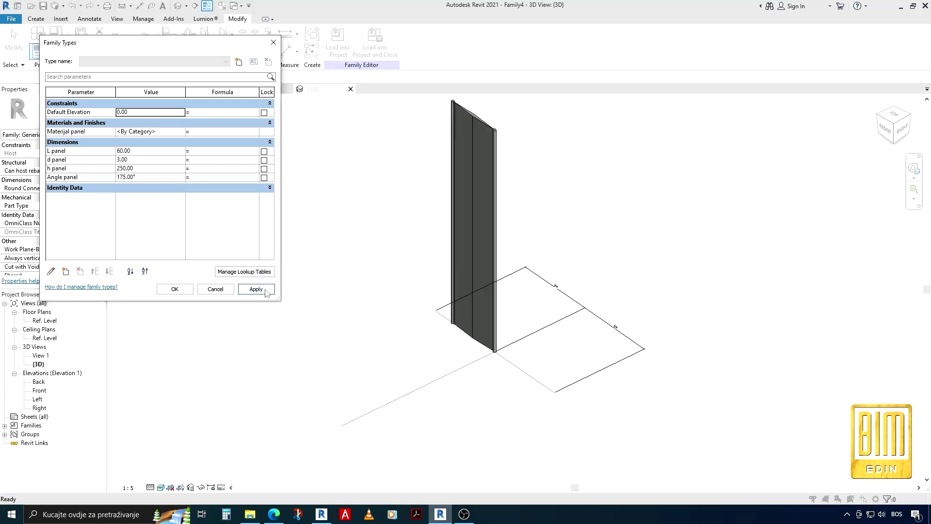
pyautogui.click(153, 177)
pyautogui.write('0')
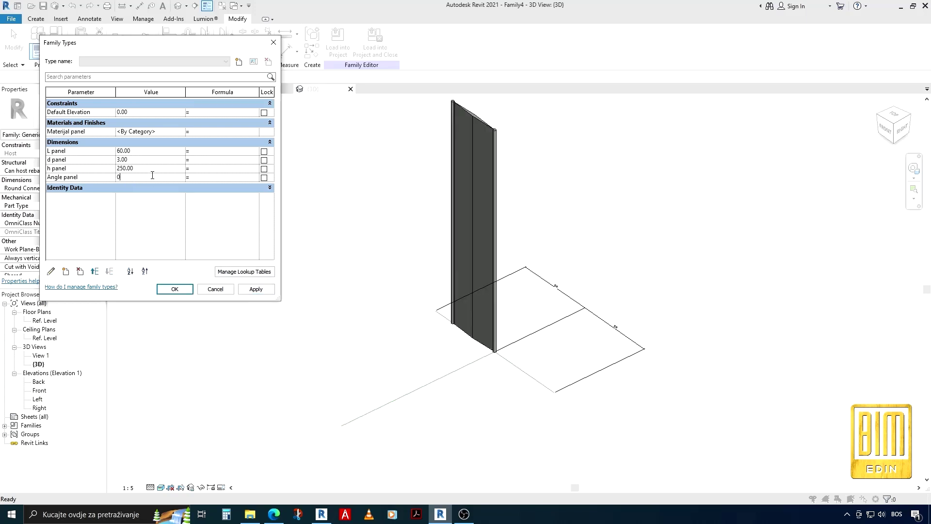
pyautogui.press('Tab')
pyautogui.click(257, 289)
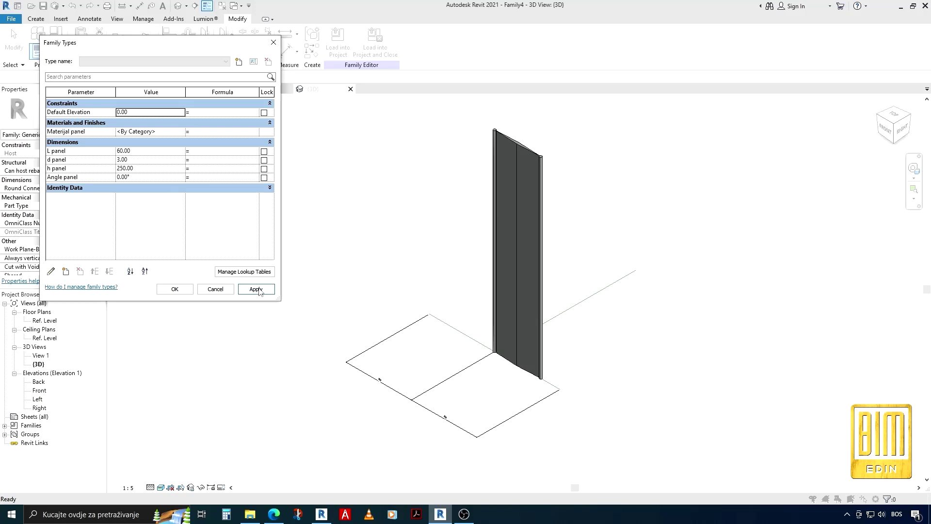
# - Flex Angle panel to 25°, settle on 35° and close Family Types
pyautogui.click(141, 177)
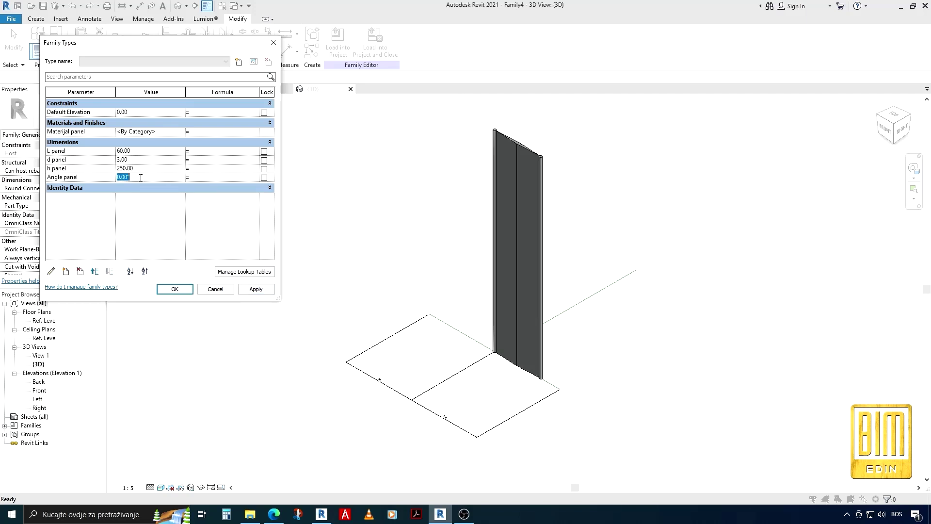
pyautogui.write('25')
pyautogui.press('Tab')
pyautogui.click(256, 290)
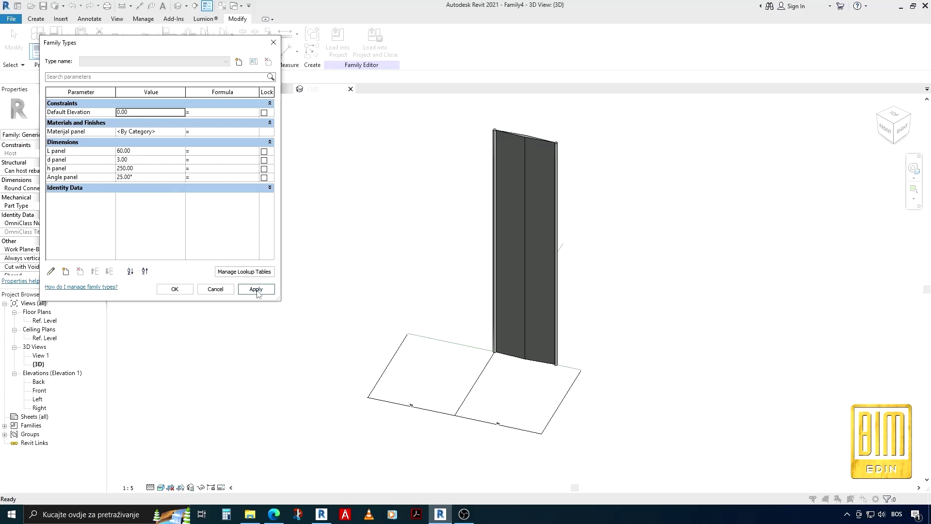
pyautogui.click(150, 177)
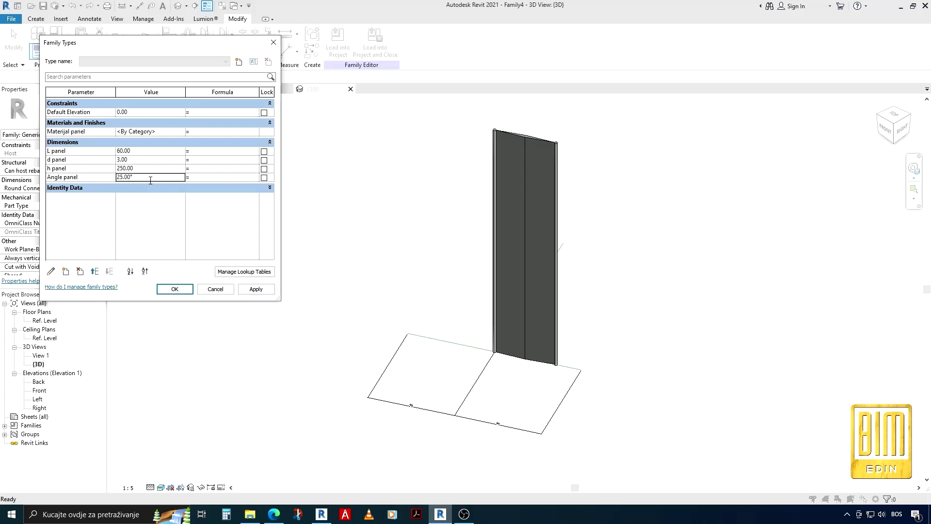
pyautogui.write('35')
pyautogui.click(247, 289)
pyautogui.click(182, 289)
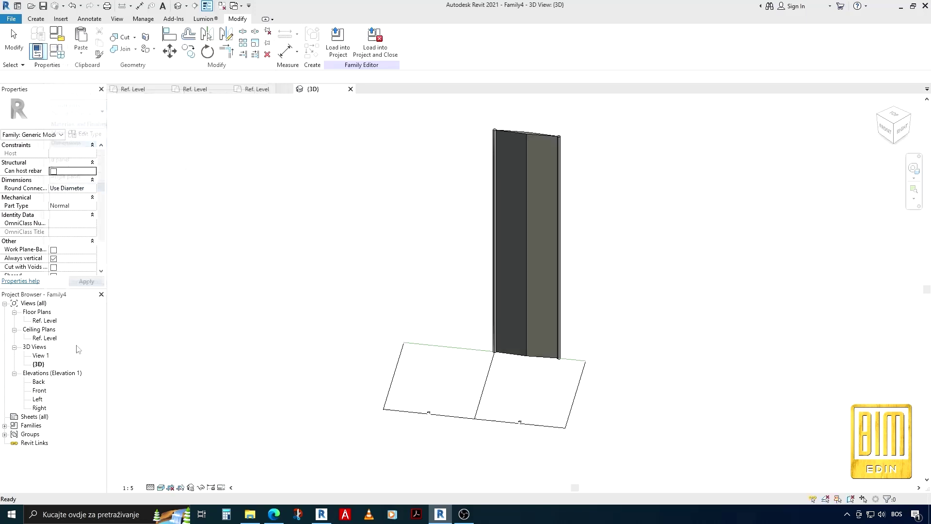
# - In the Ref. Level floor plan, flex Angle panel to 135°
pyautogui.doubleClick(44, 320)
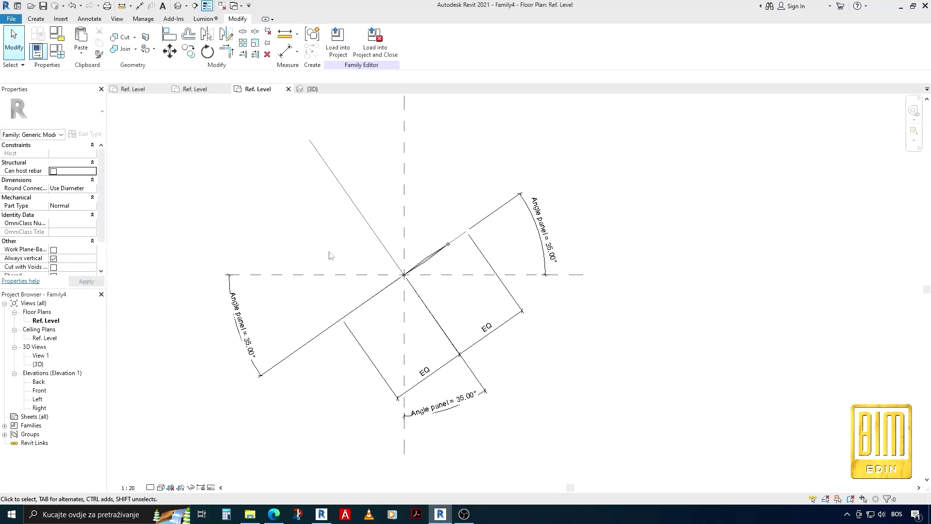
pyautogui.click(57, 50)
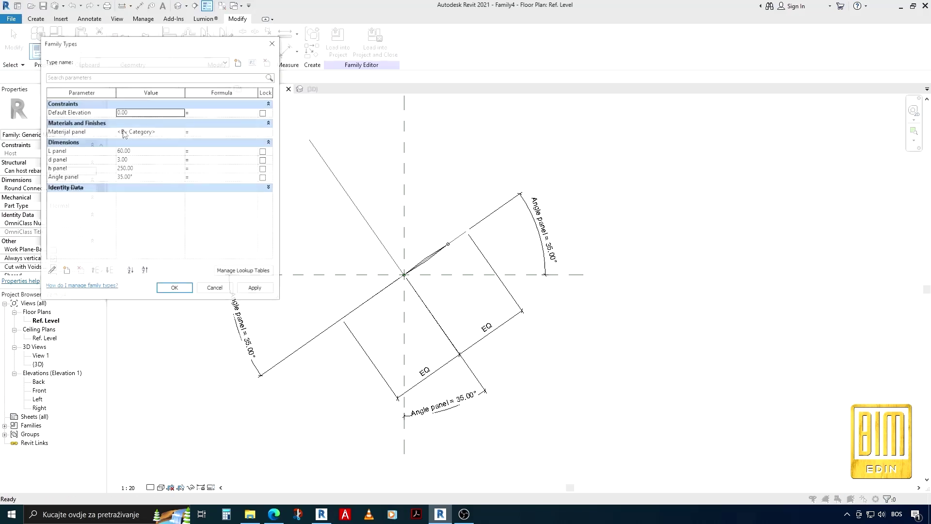
pyautogui.click(151, 177)
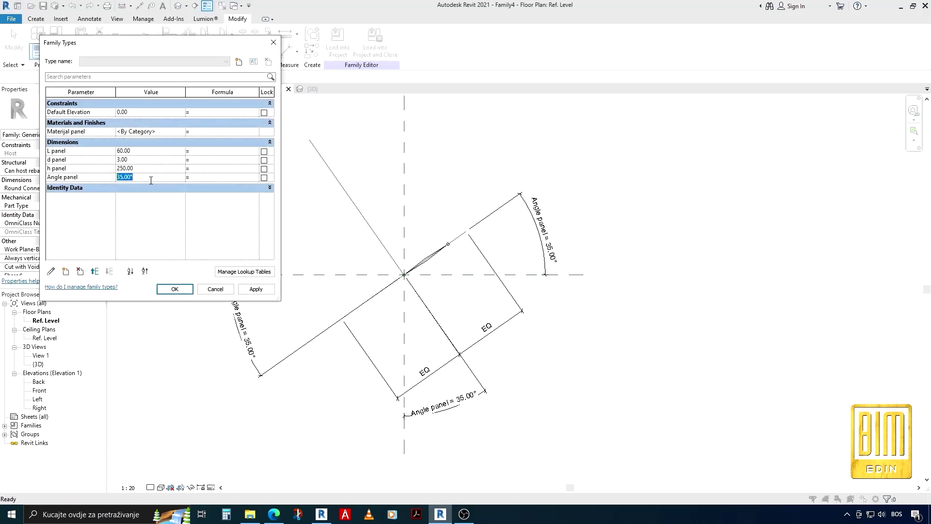
pyautogui.write('135')
pyautogui.click(257, 289)
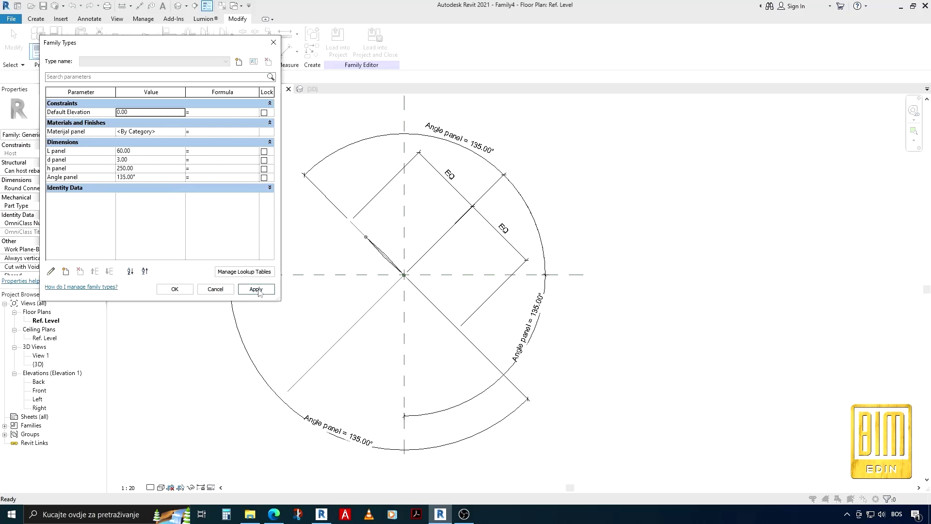
# - Flex Angle panel back to 0°, then apply 45°
pyautogui.click(152, 177)
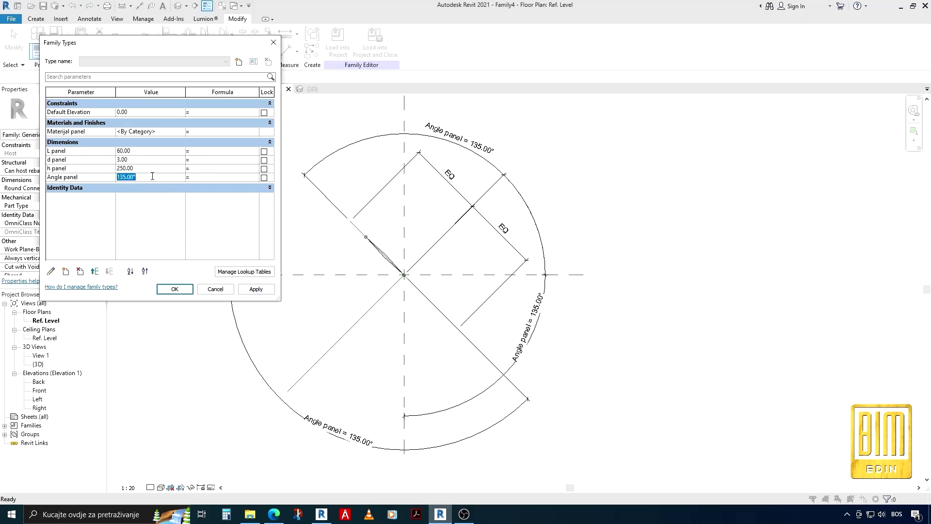
pyautogui.write('0')
pyautogui.press('Tab')
pyautogui.click(248, 289)
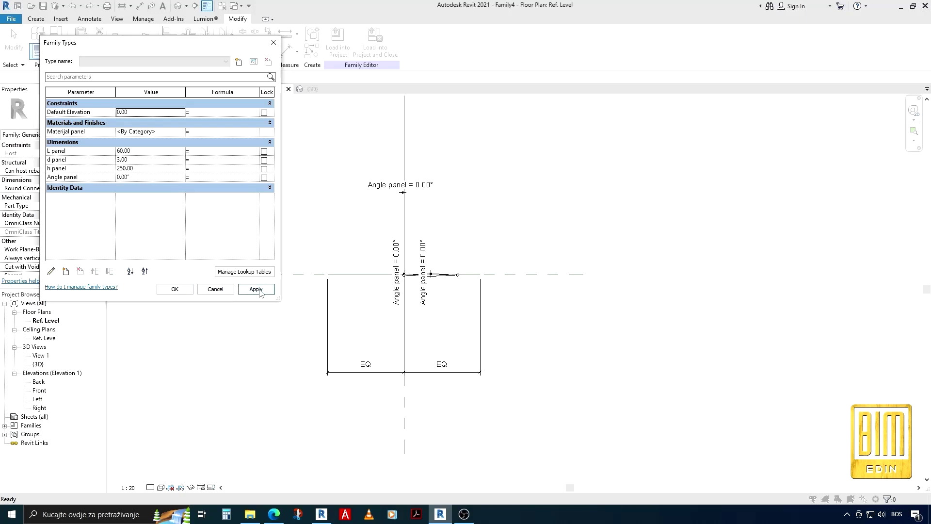
pyautogui.click(146, 178)
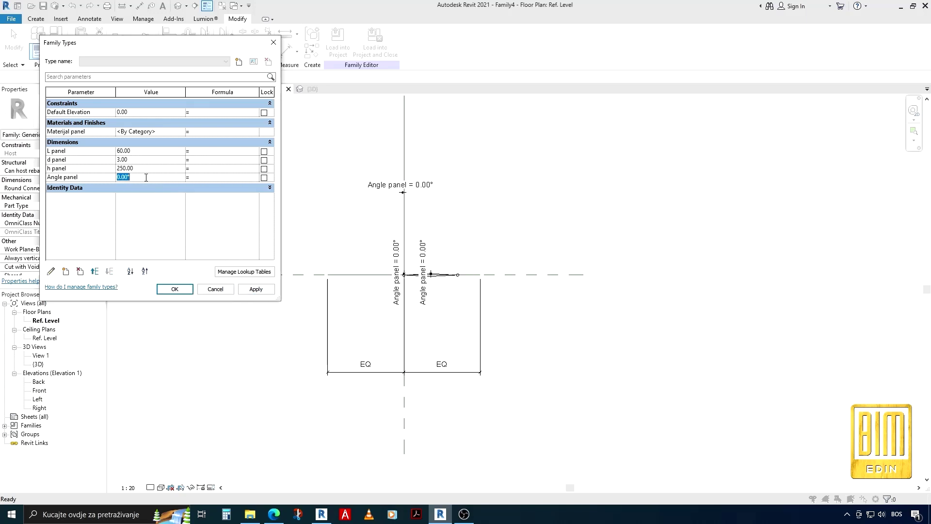
pyautogui.write('45')
pyautogui.click(255, 289)
# - Keep the 45° angle, zoom in, and set L panel to 150
pyautogui.click(175, 289)
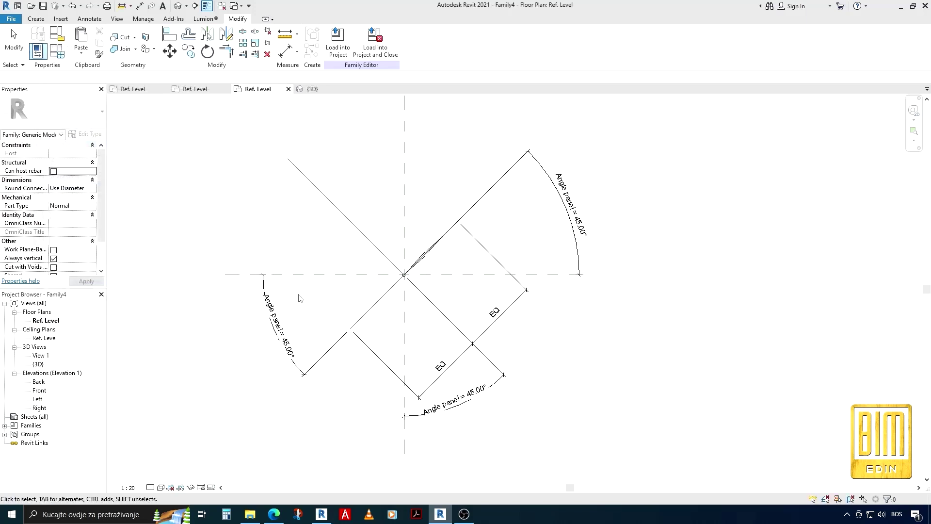
pyautogui.scroll(3, 456, 276)
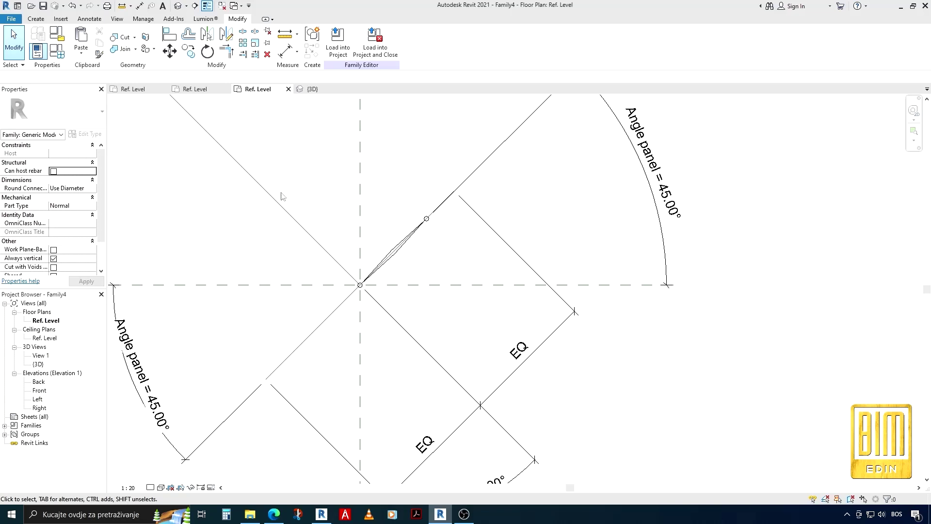
pyautogui.click(57, 51)
pyautogui.click(153, 152)
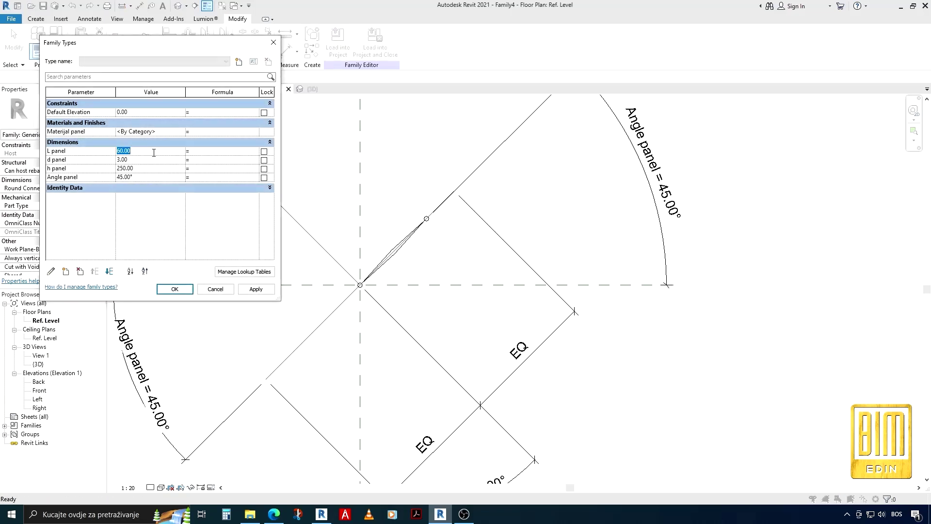
pyautogui.write('150')
pyautogui.click(256, 289)
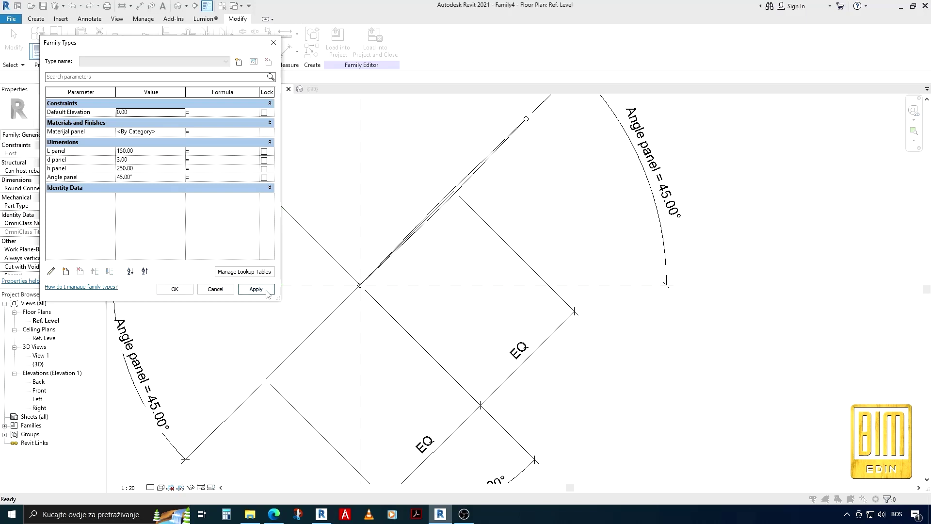
# - Set d panel to 10, confirm the family types, and zoom to fit the plan
pyautogui.click(153, 161)
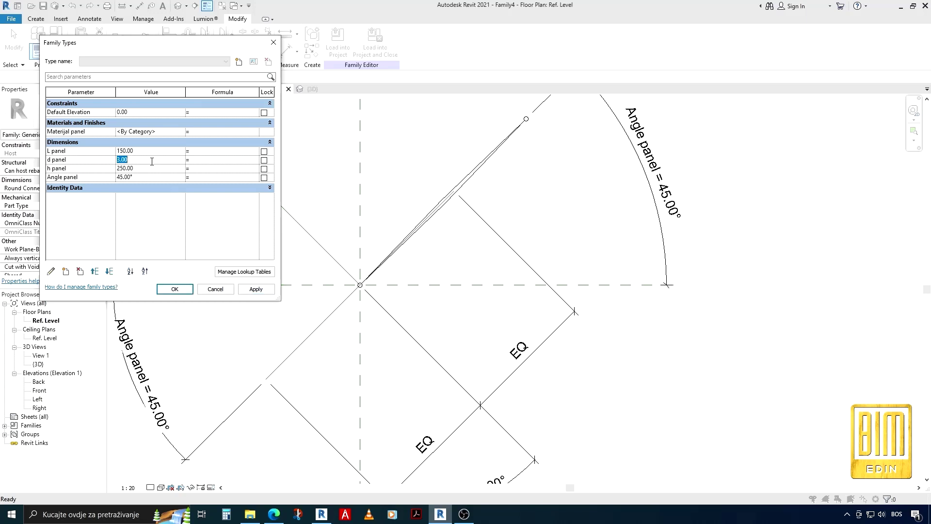
pyautogui.write('10')
pyautogui.click(258, 290)
pyautogui.click(175, 289)
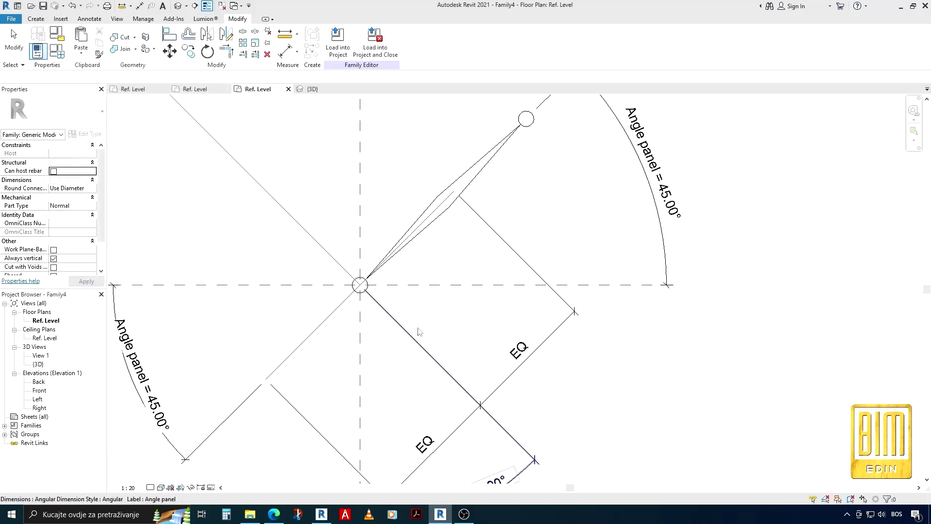
pyautogui.press('z')
pyautogui.press('f')
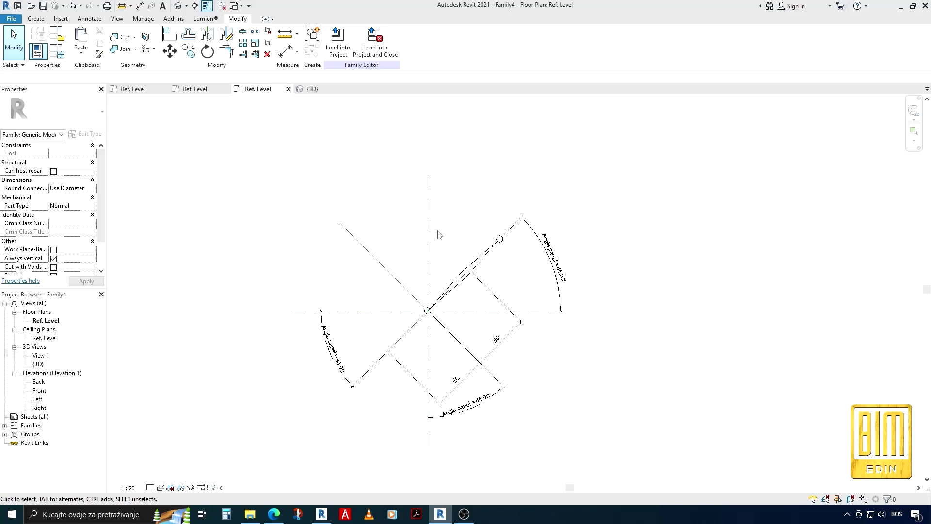
pyautogui.scroll(-1, 438, 235)
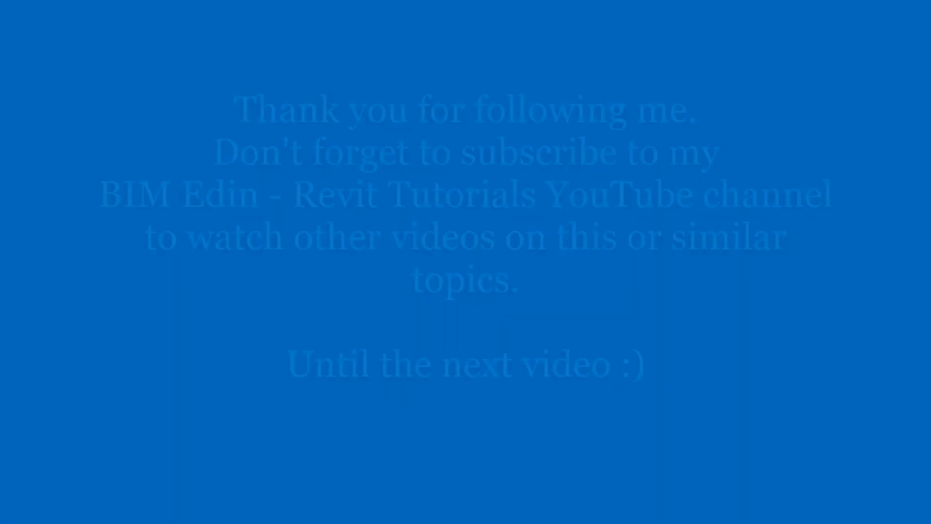